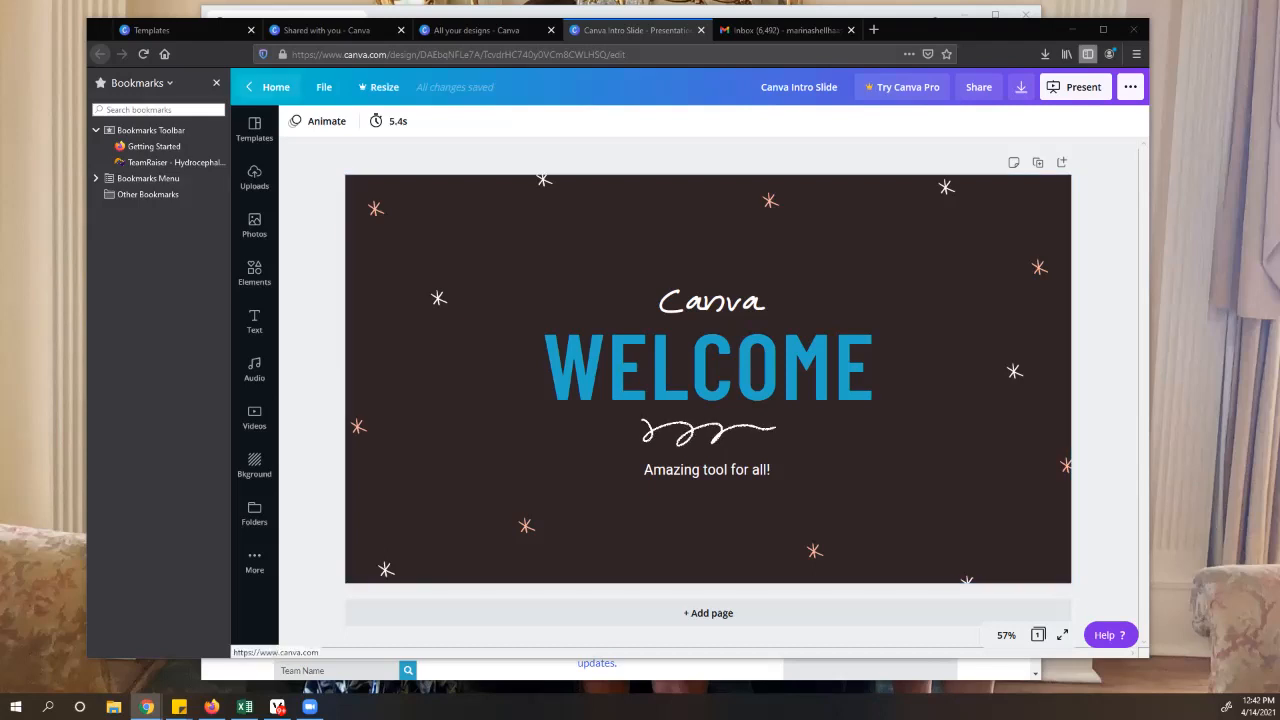
Open an editable copy of the SHARED STD WALK 2021 design from the designs shared with you.
click(268, 87)
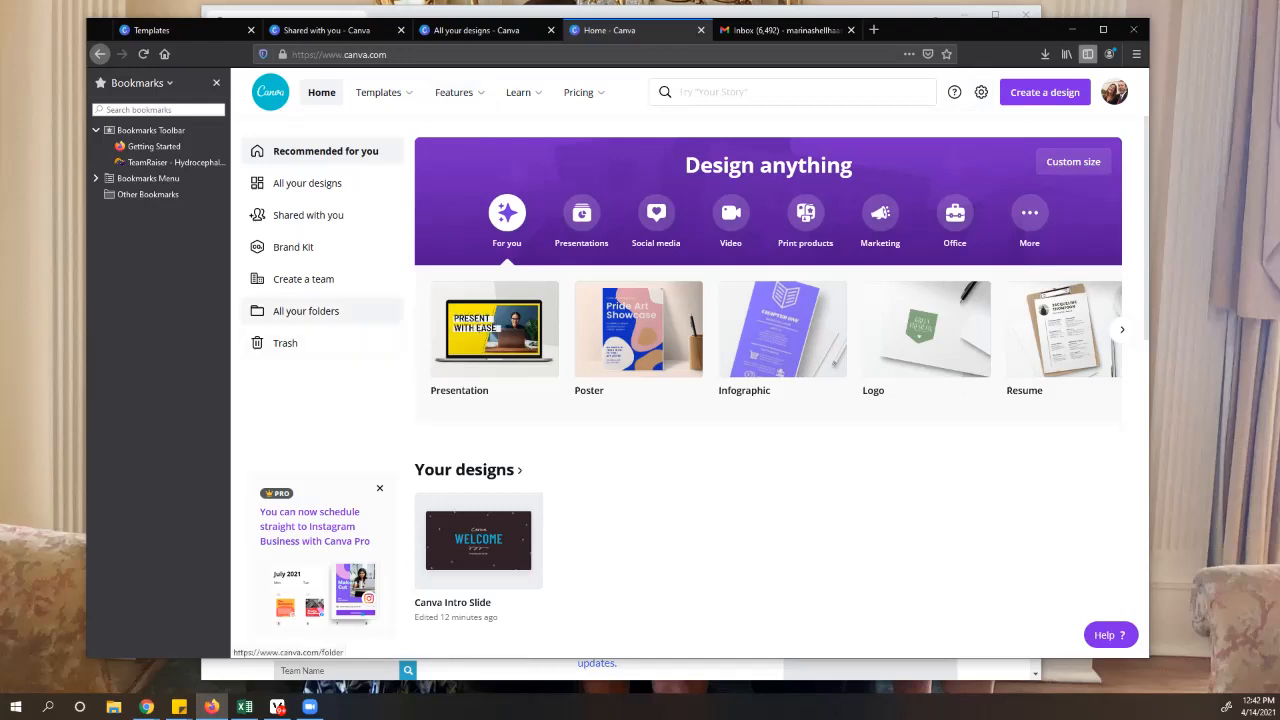
click(306, 311)
key(ctrl+b)
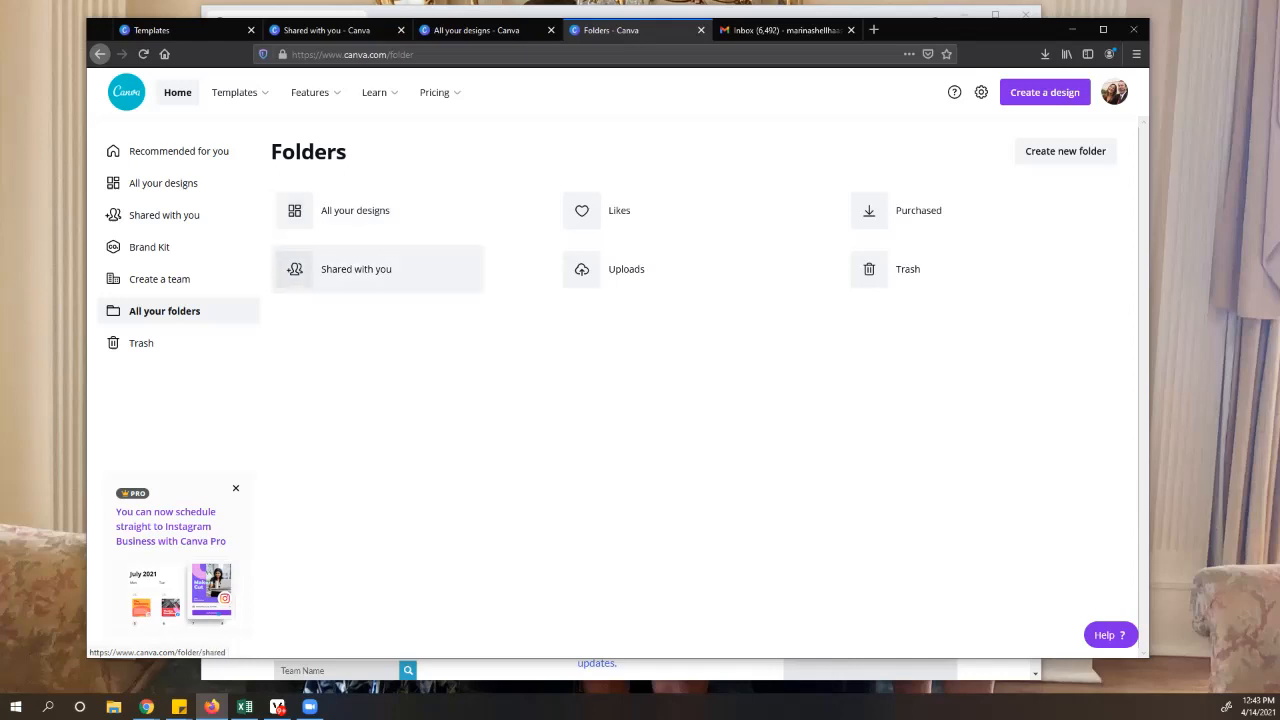
click(378, 269)
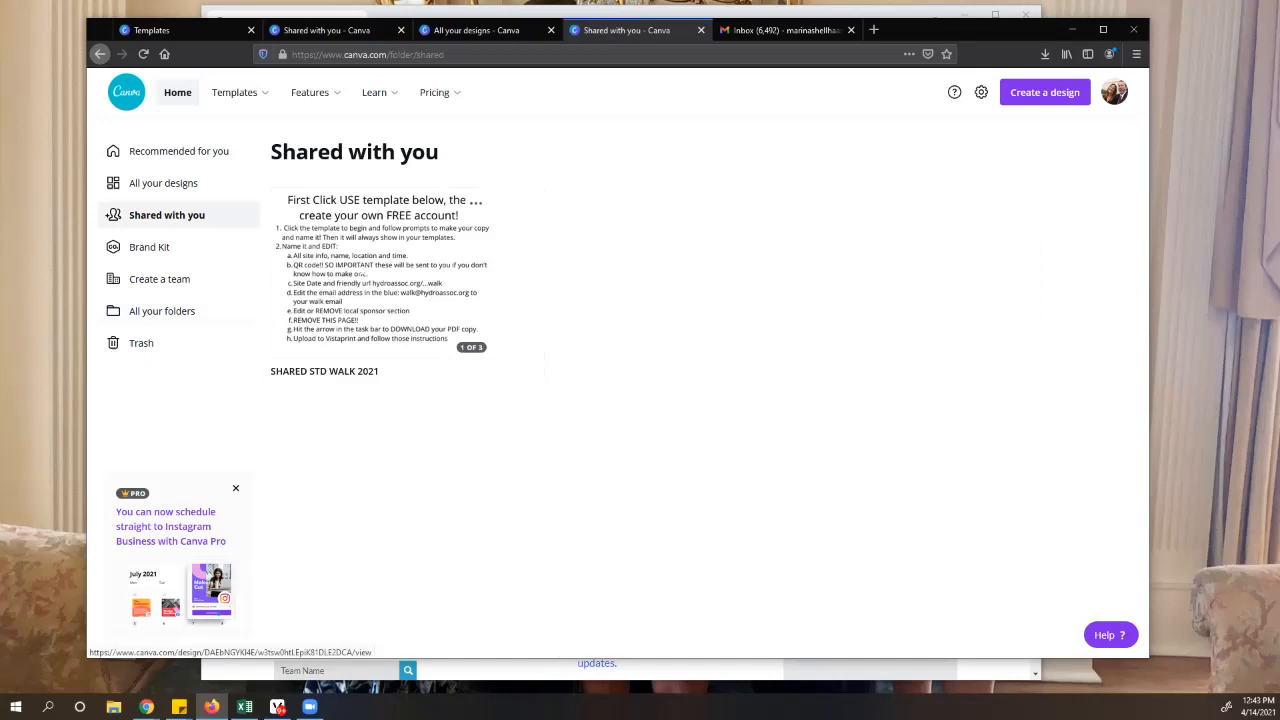
click(362, 275)
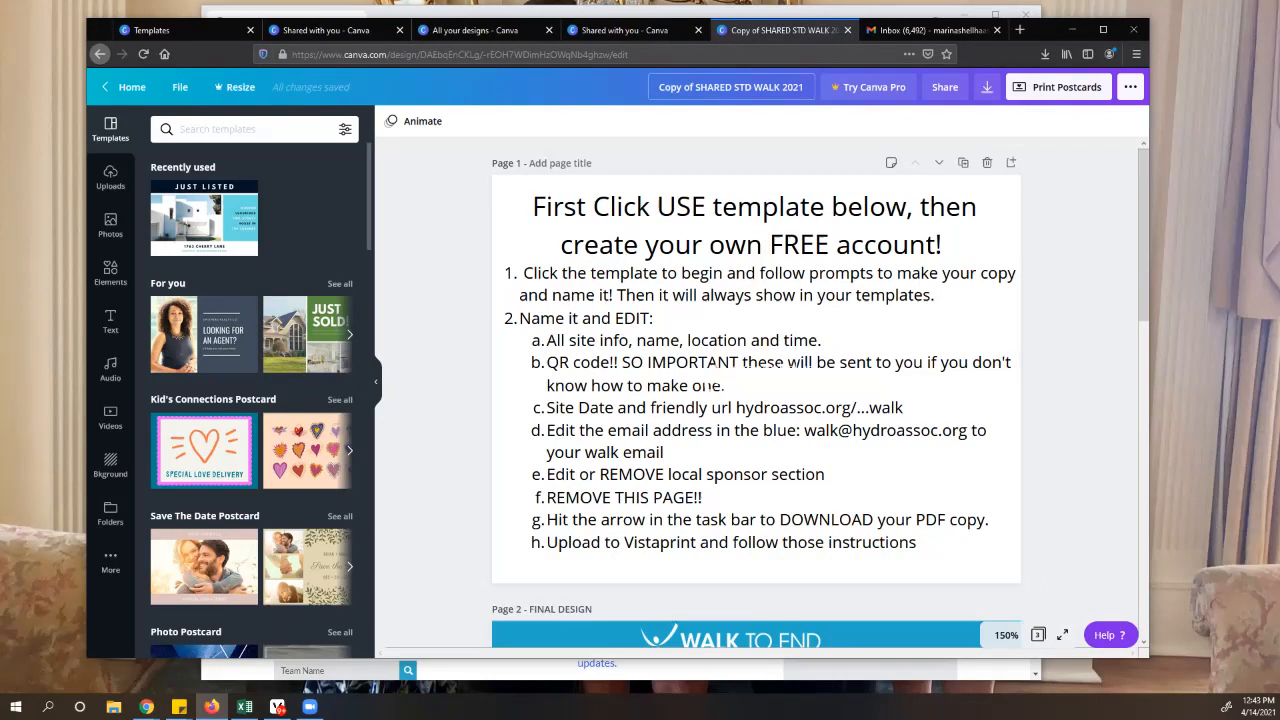
Rename the copied design as Memphis STD WALK 2021.
drag(659, 87, 732, 87)
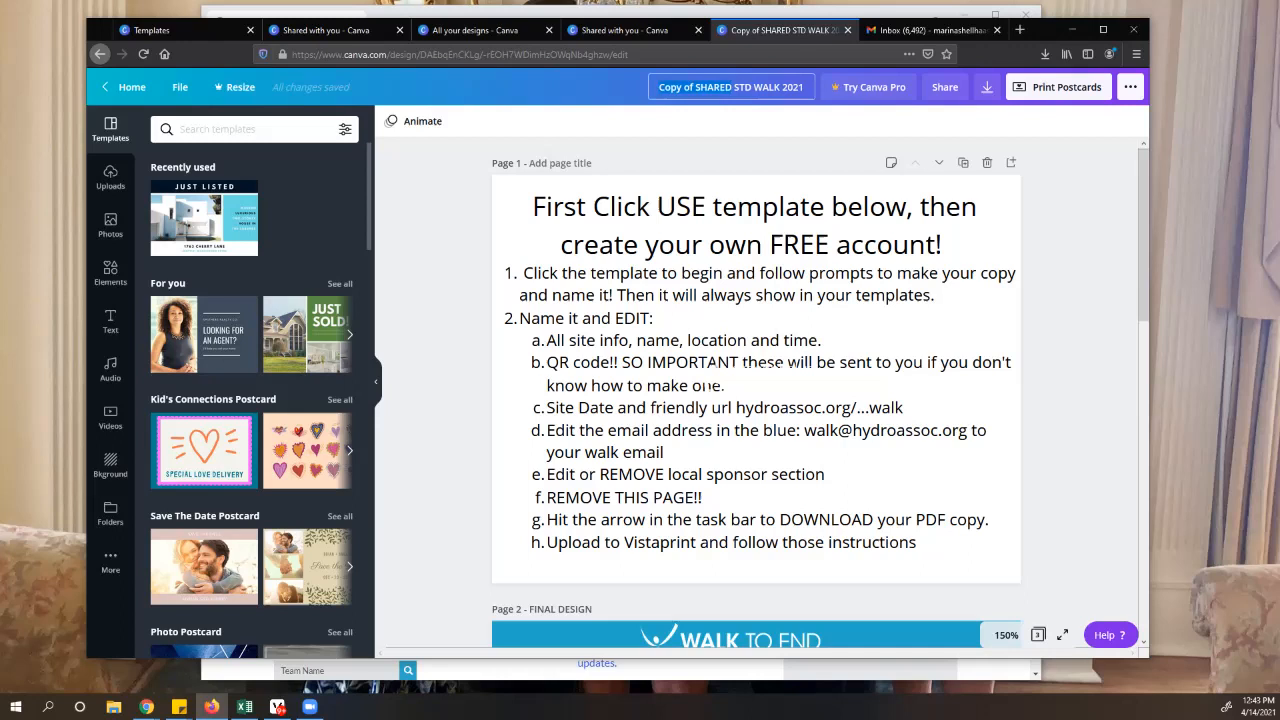
key(BackSpace)
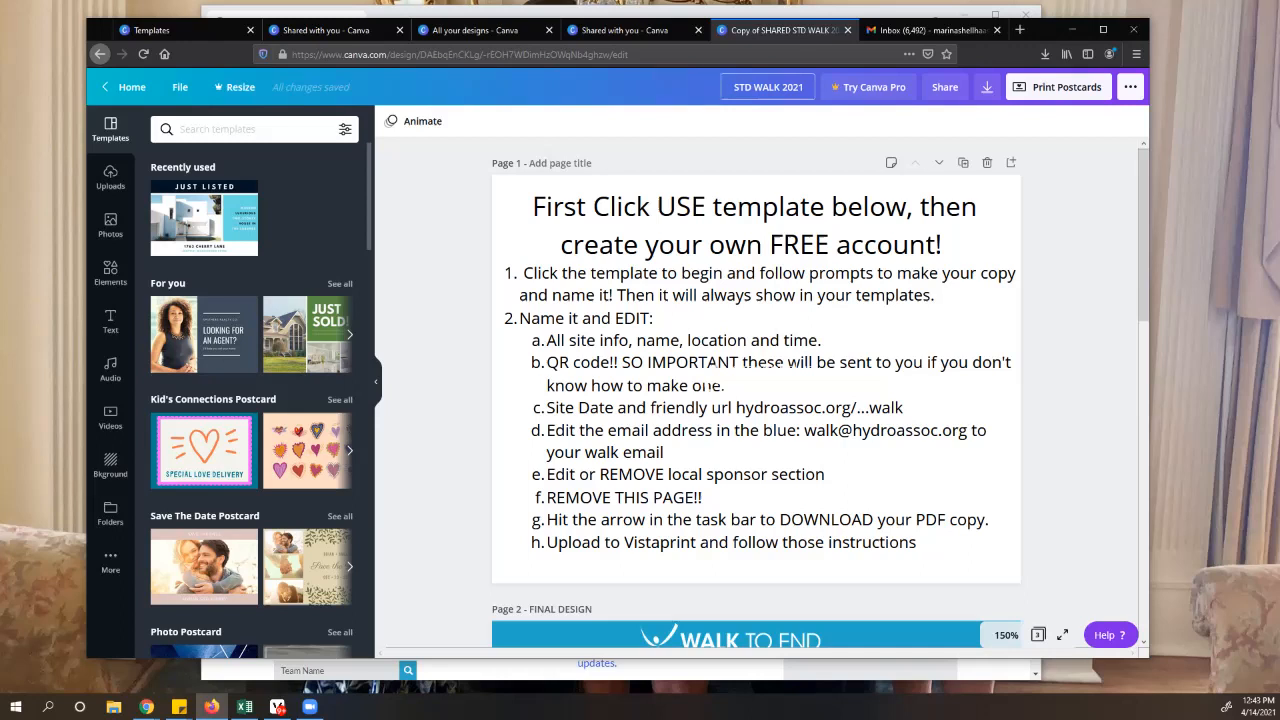
text(Memphis)
Replace the city name in the event heading on page 2, FINAL DESIGN, with Memphis.
scroll(756, 400, down, 1)
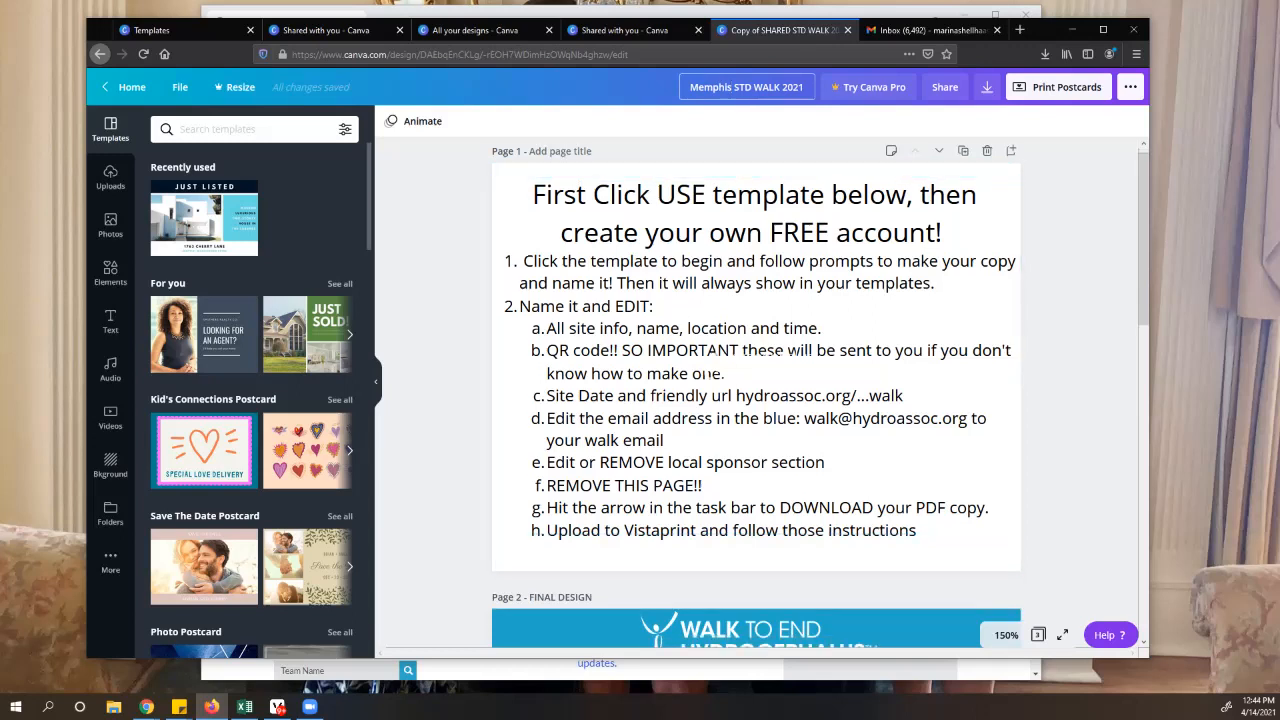
scroll(756, 400, down, 5)
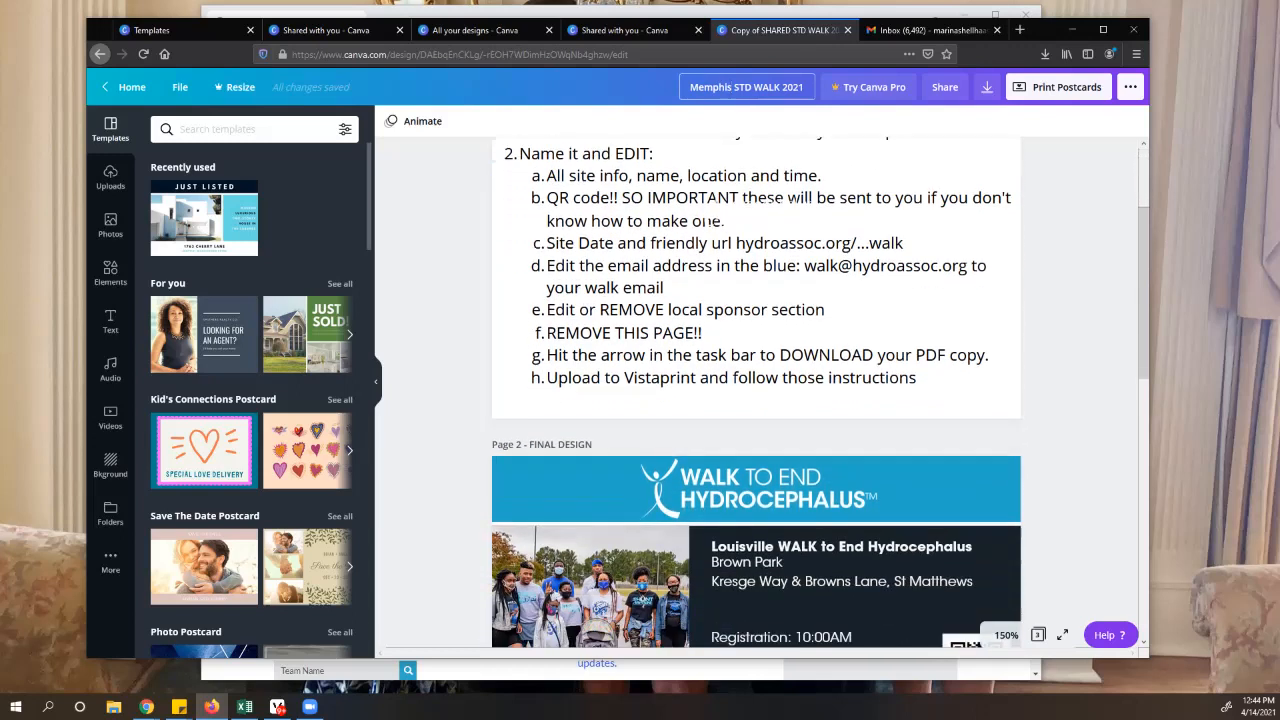
scroll(756, 400, down, 4)
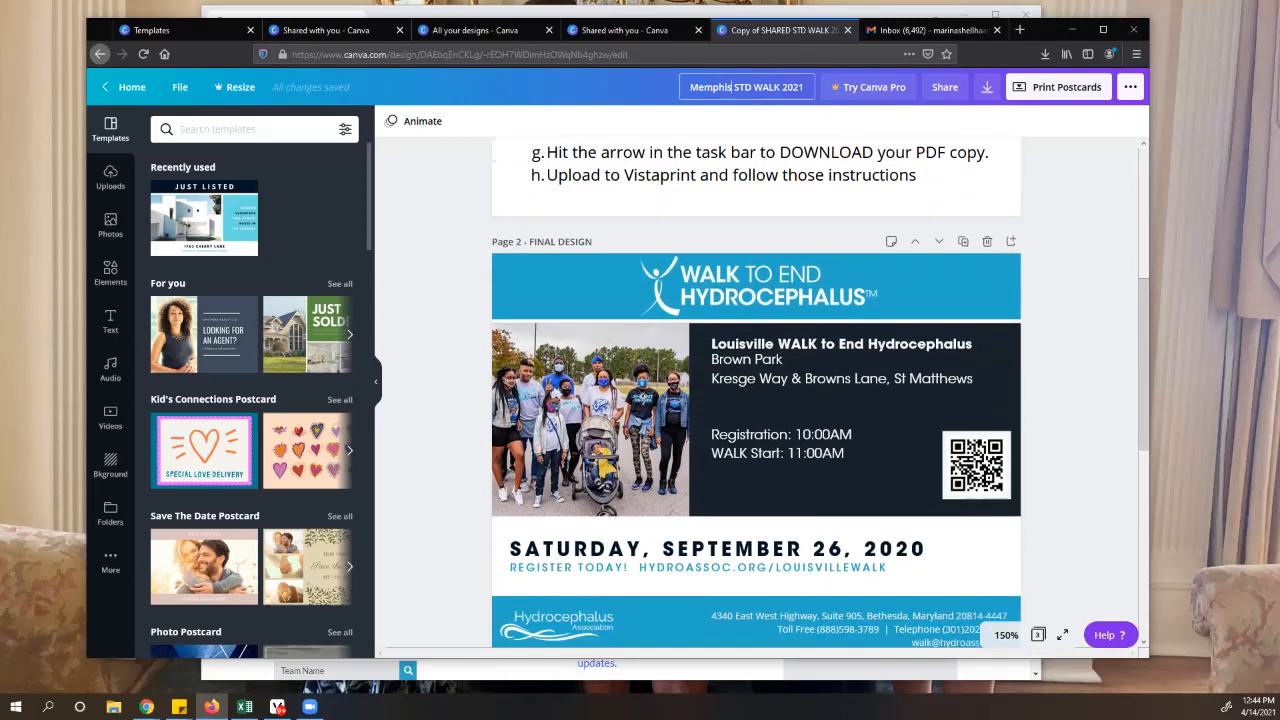
click(851, 374)
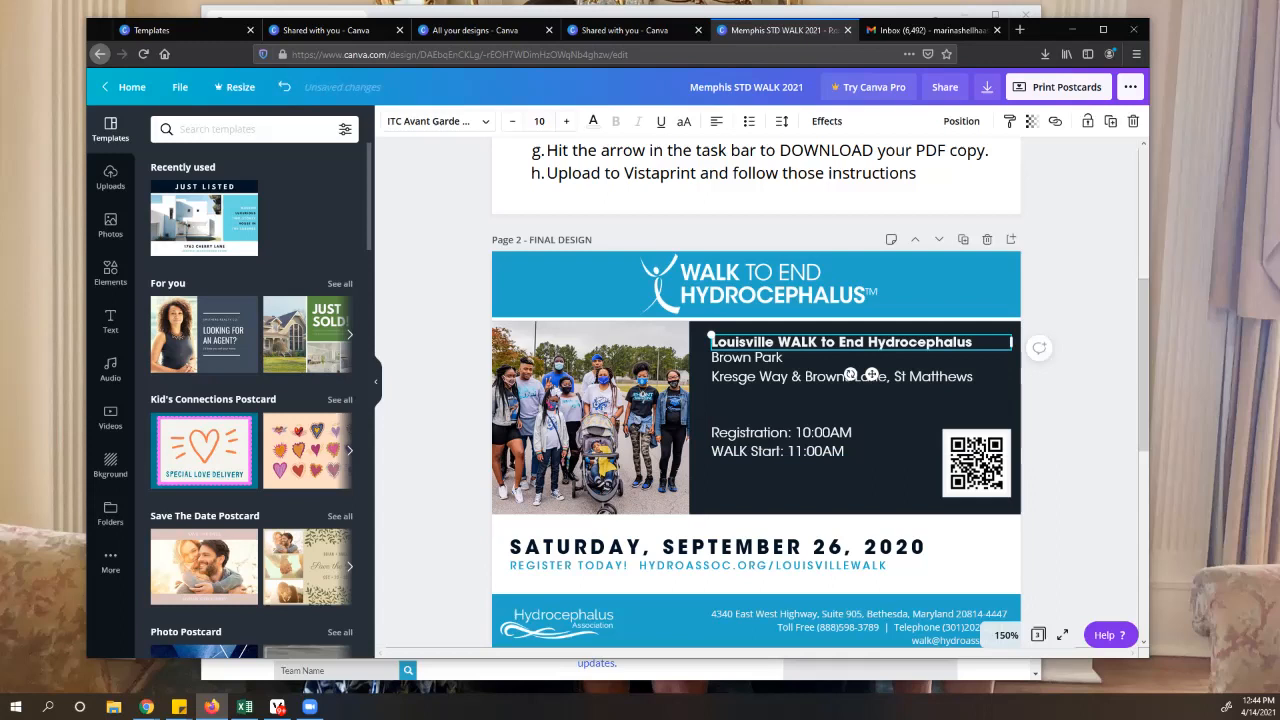
double_click(743, 342)
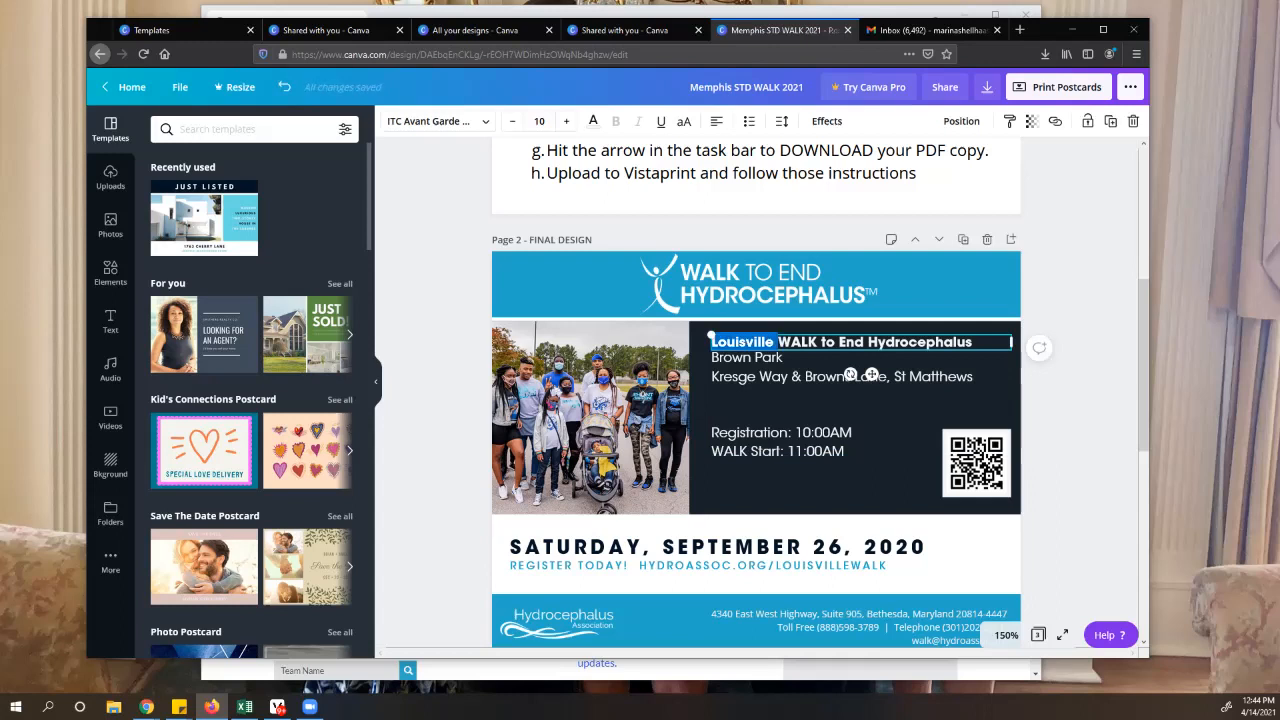
text(Memphis)
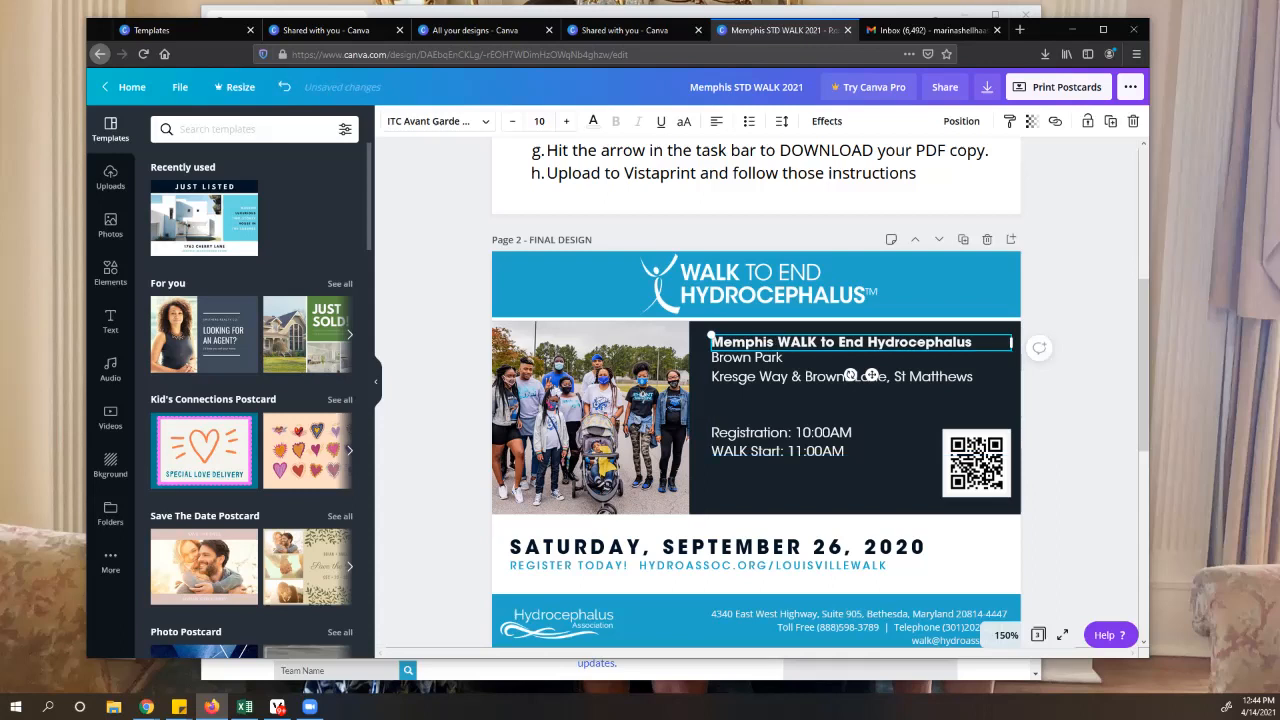
click(765, 328)
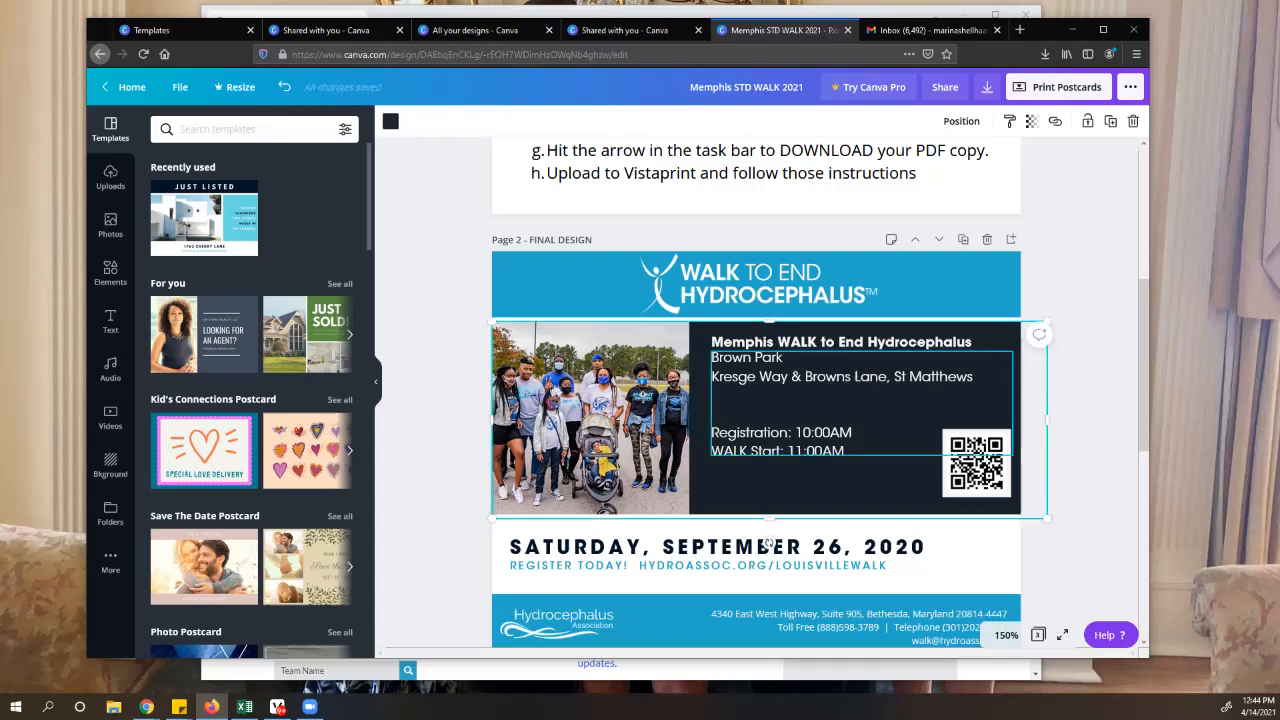
click(850, 440)
double_click(812, 433)
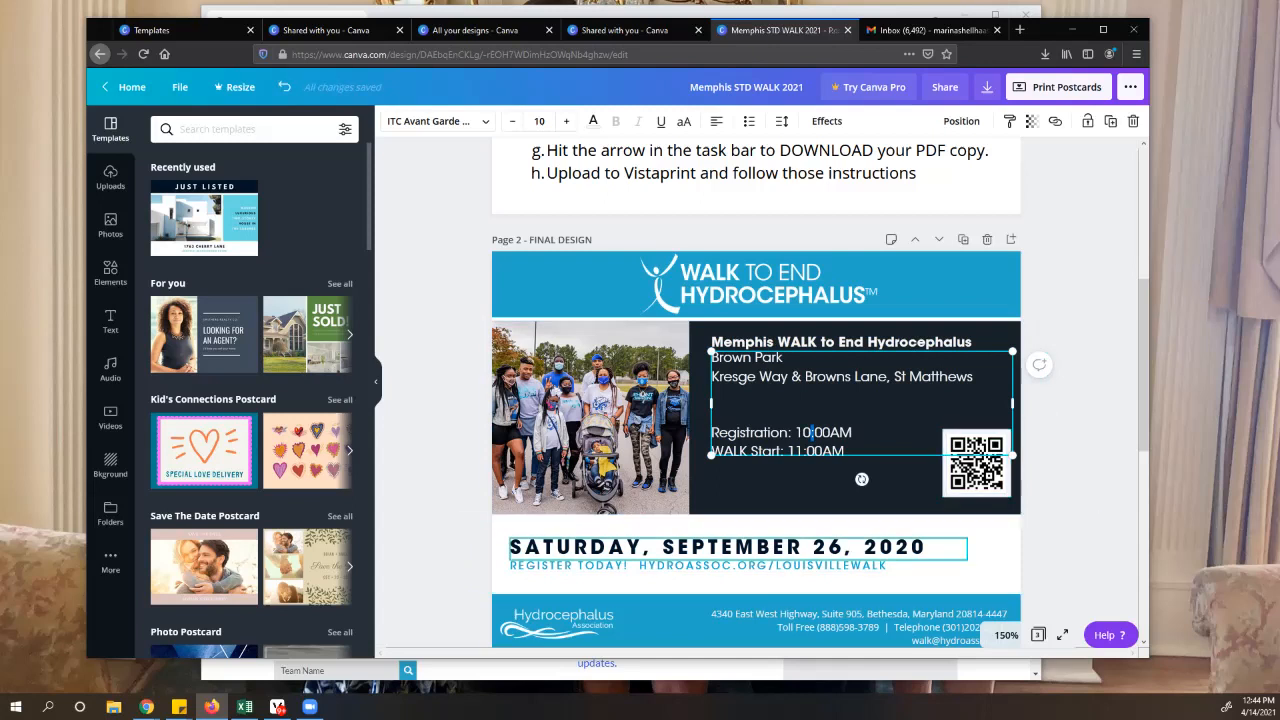
click(738, 548)
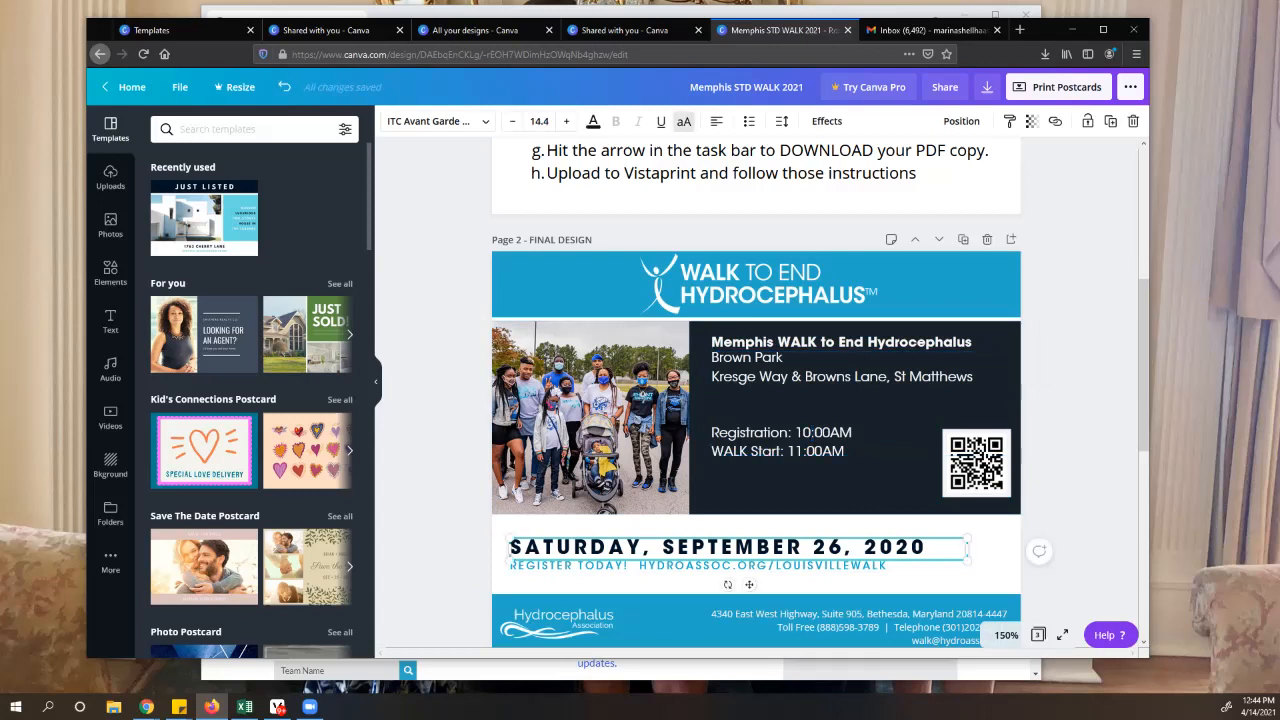
Replace the city name in the registration web address below the event date with MEMPHIS.
click(511, 566)
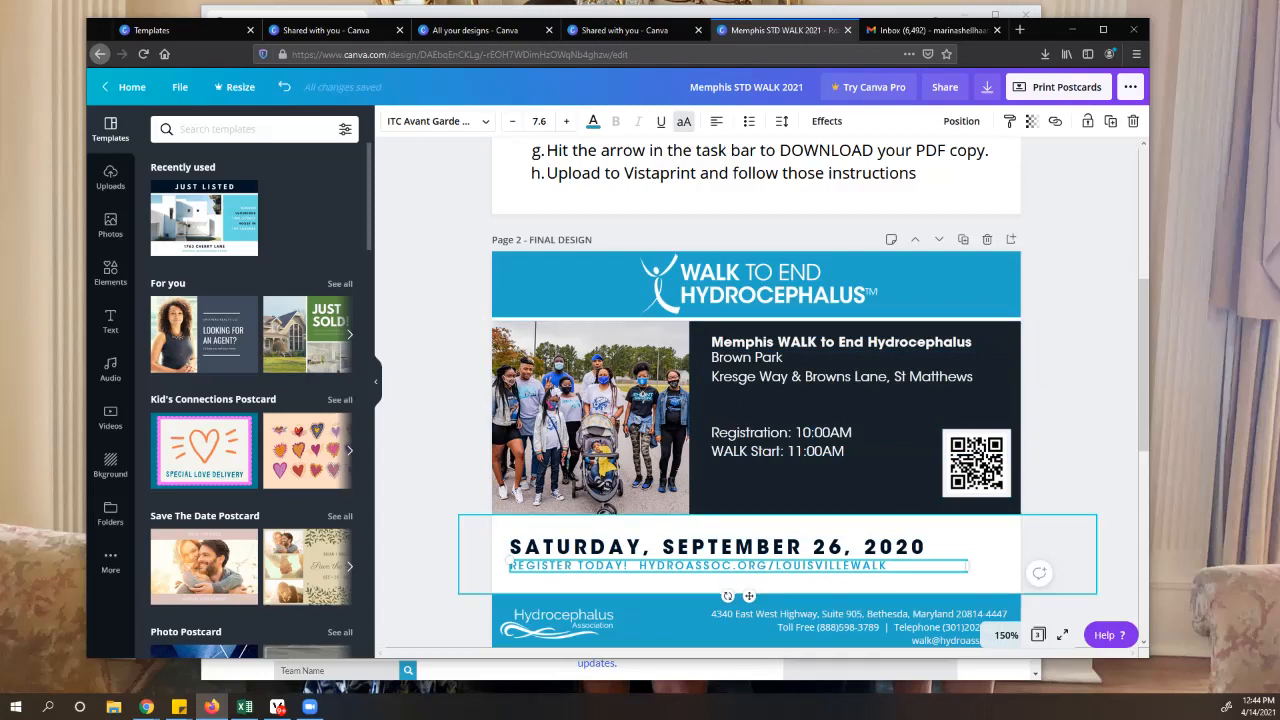
double_click(843, 566)
click(846, 566)
drag(850, 567, 776, 567)
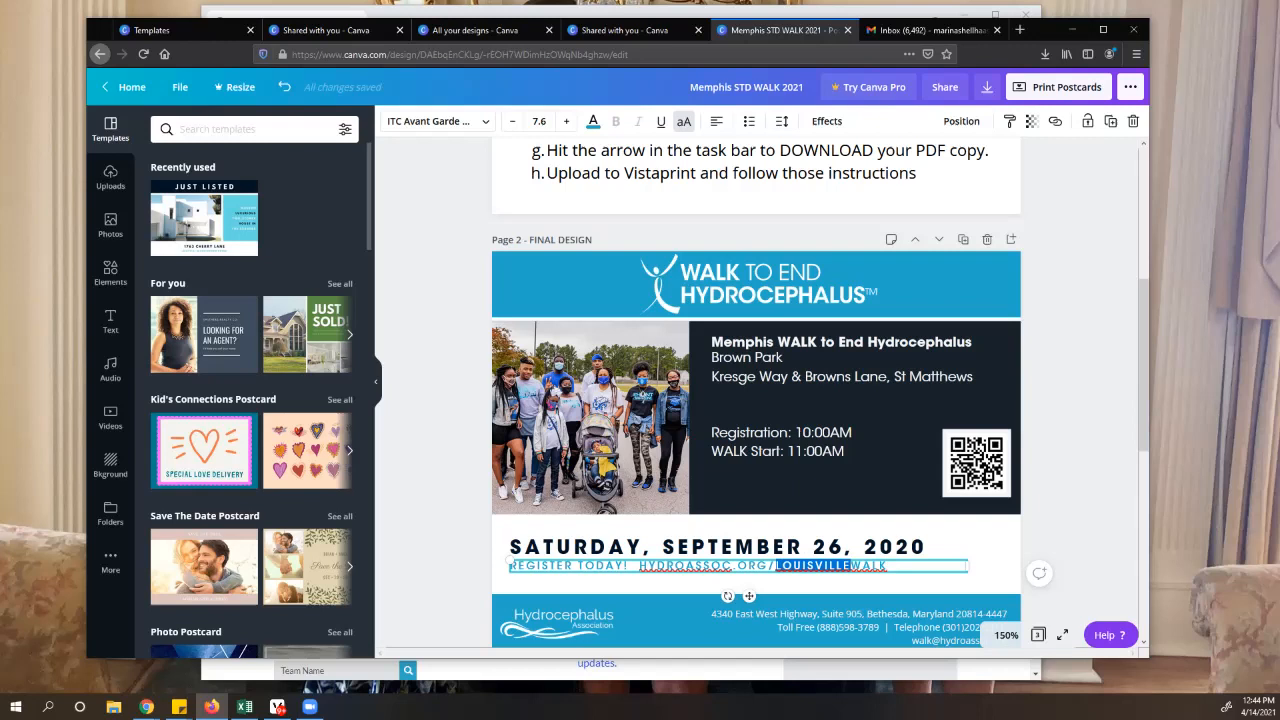
text(MEMPHIS)
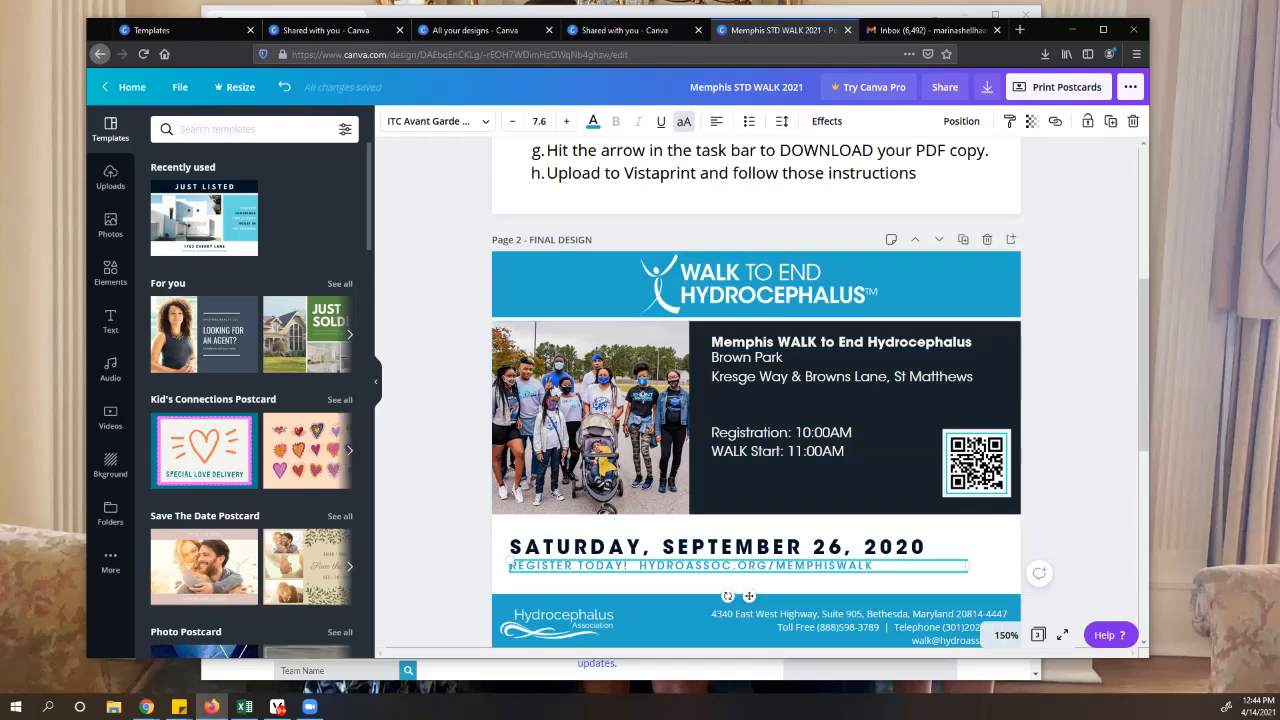
Switch to the San Francisco WALK page in Chrome and create a QR code for its web address.
click(976, 462)
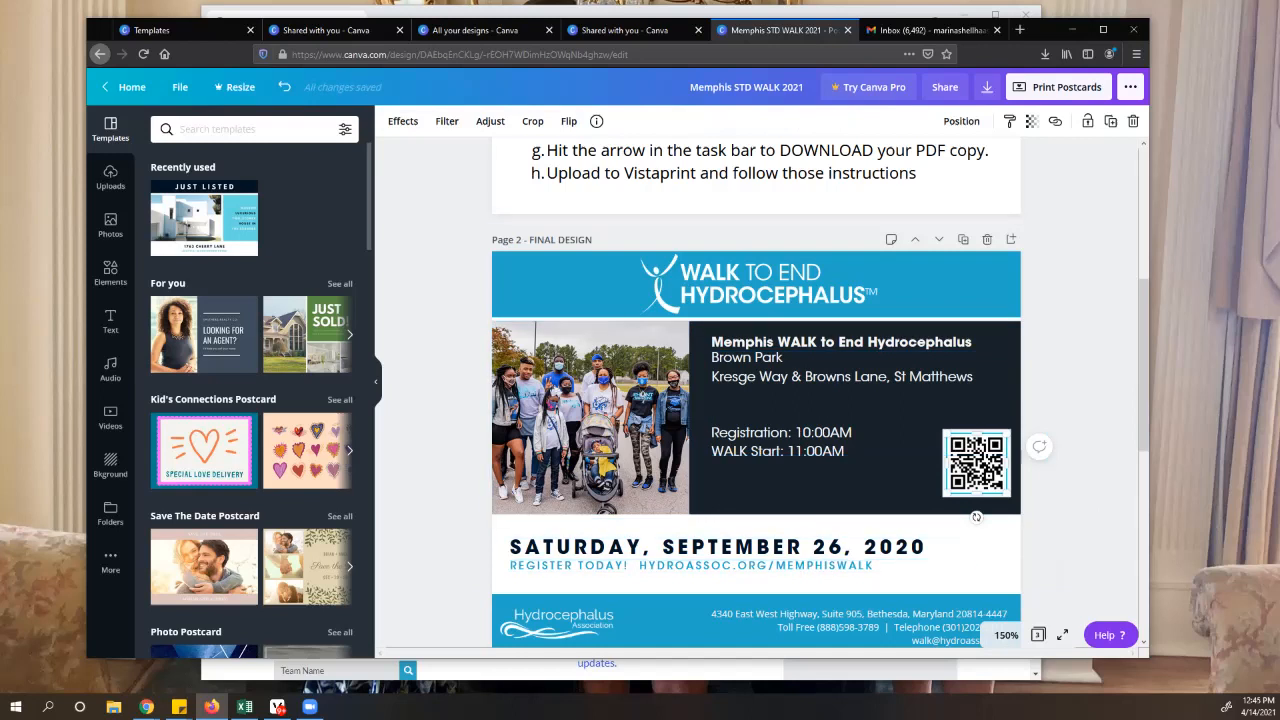
key(alt+Tab)
drag(640, 21, 628, 51)
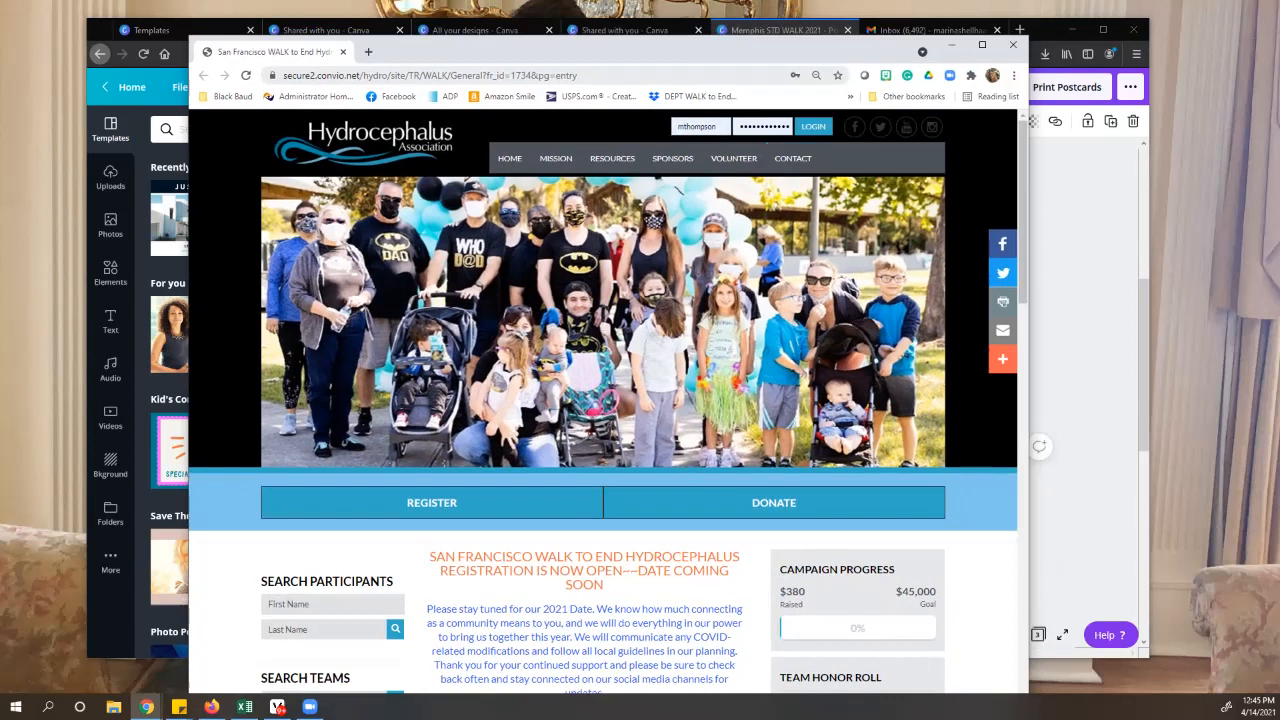
click(430, 76)
click(672, 76)
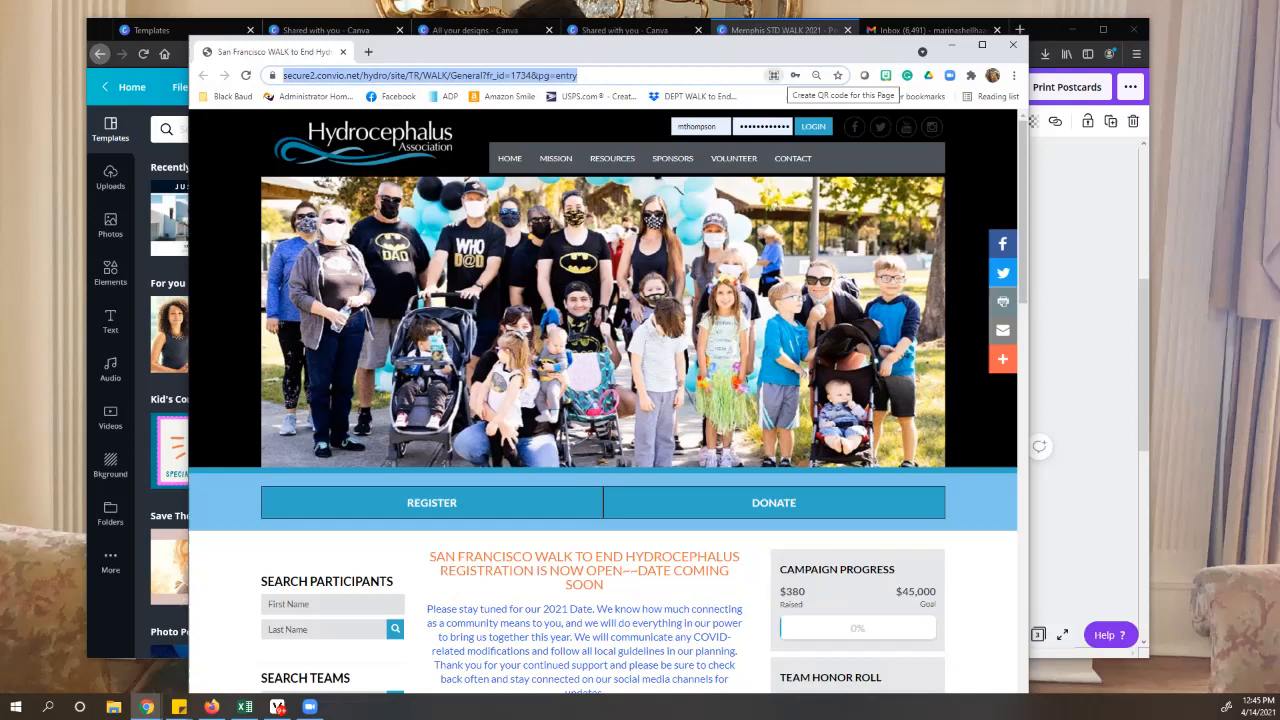
click(773, 75)
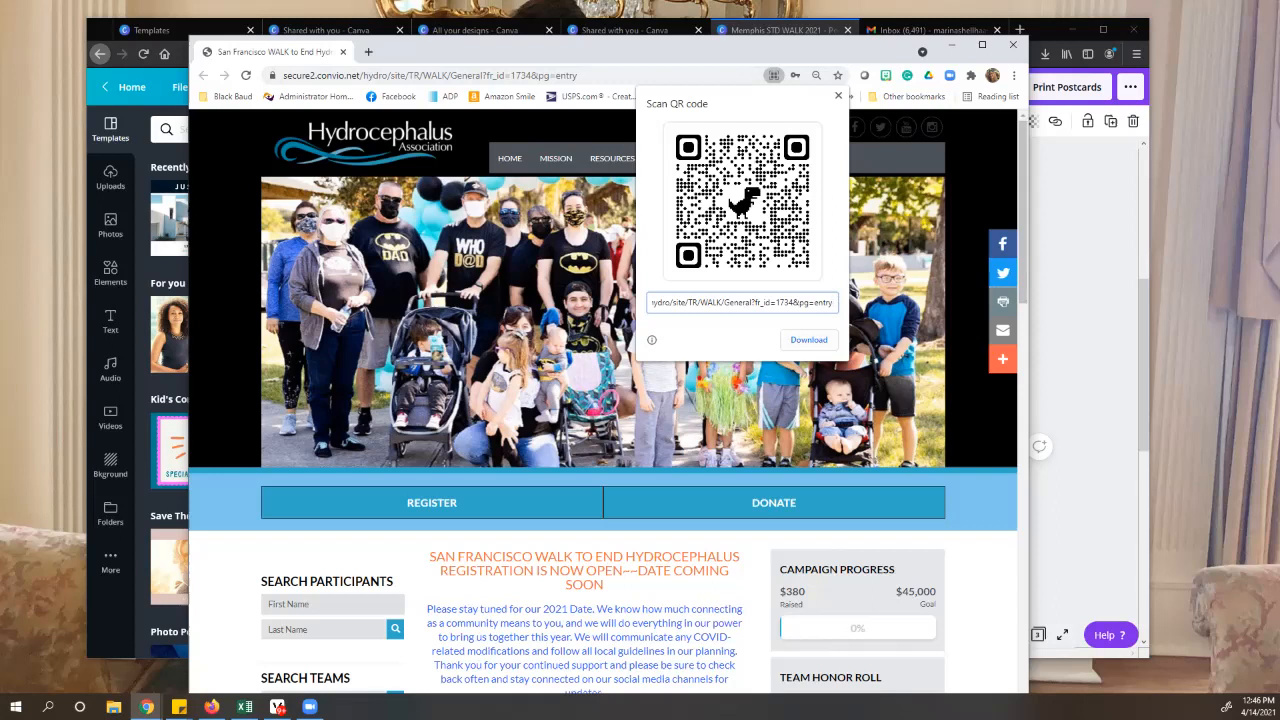
Download the QR code as the PNG image qrcode_secure2.convio.net into the user profile's Downloads folder.
click(809, 339)
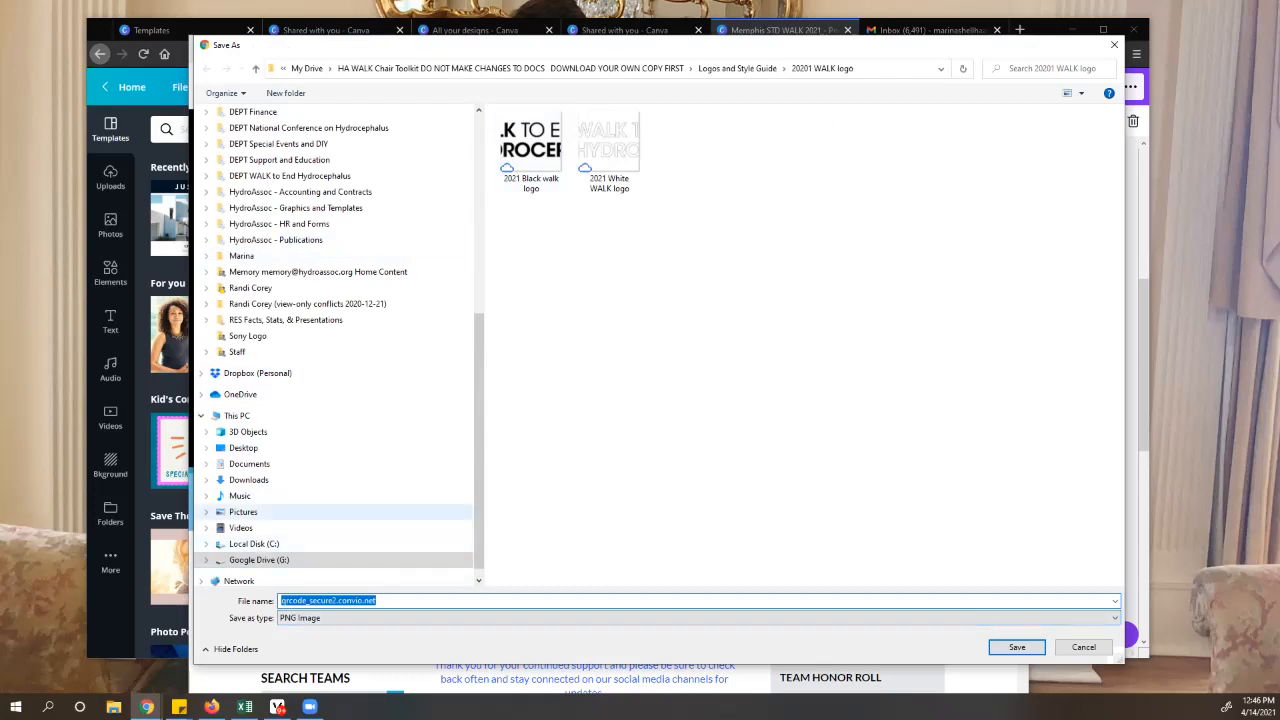
click(243, 448)
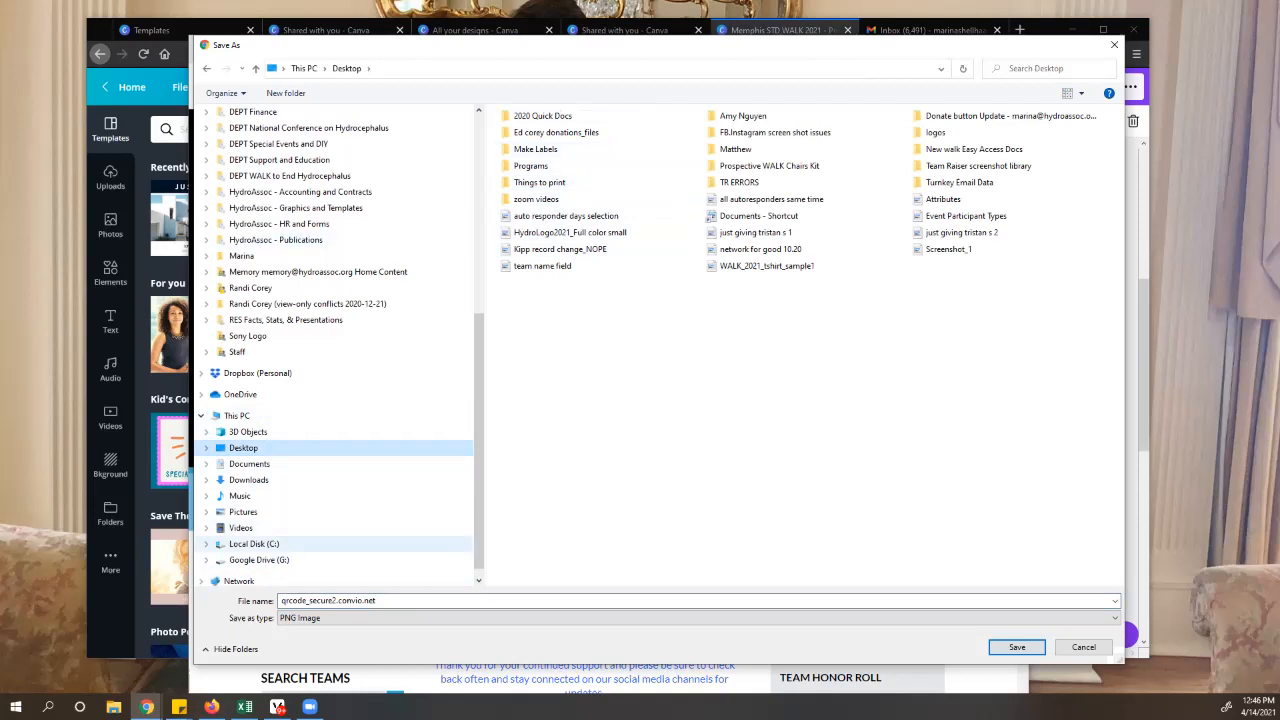
click(254, 543)
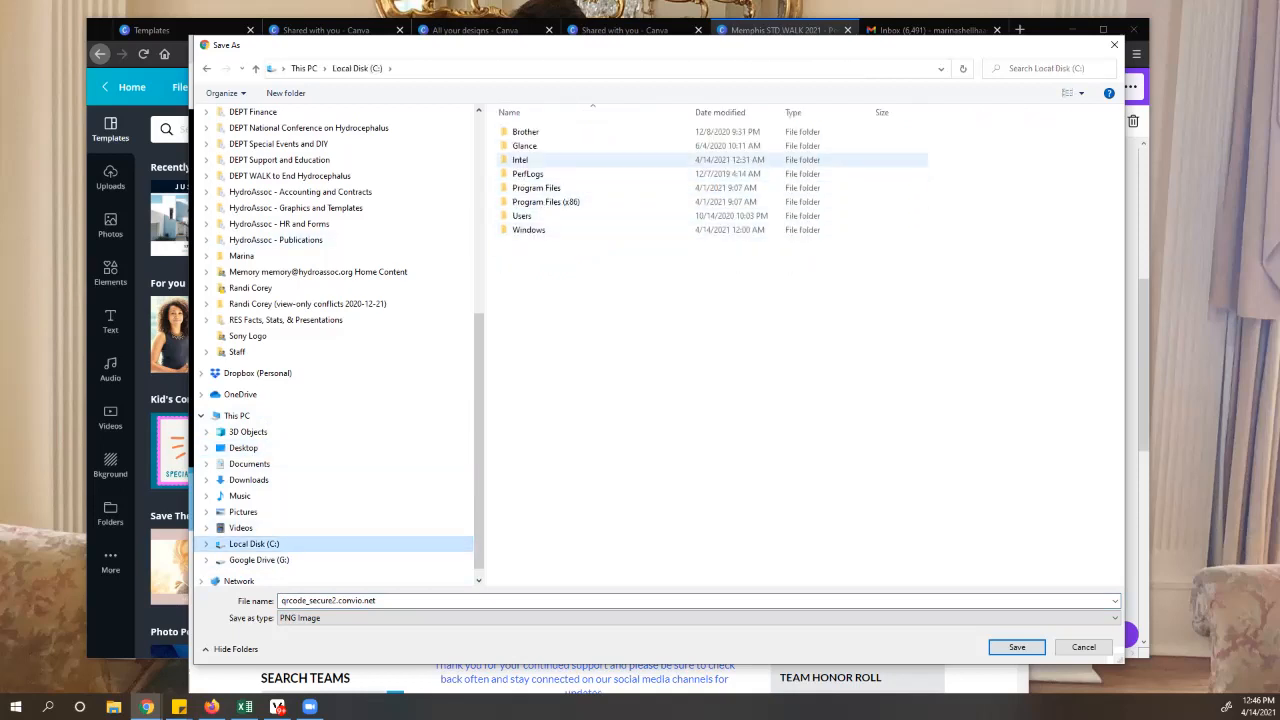
click(522, 216)
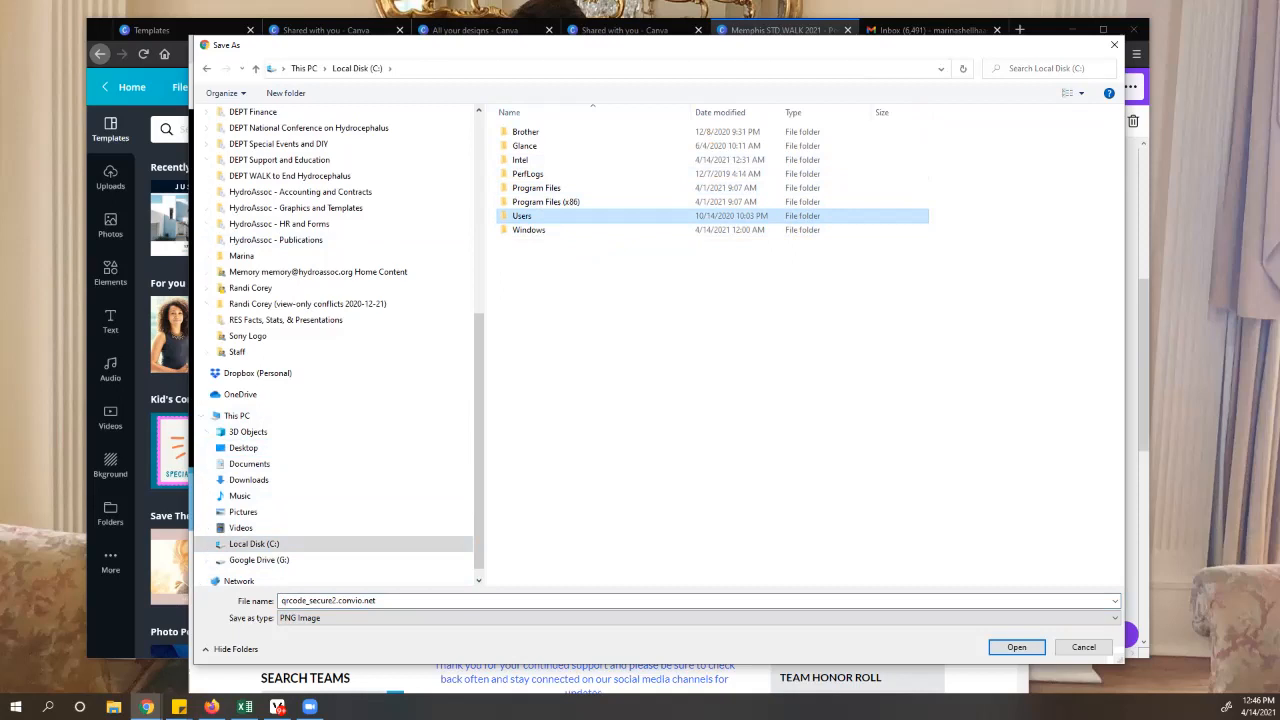
double_click(522, 216)
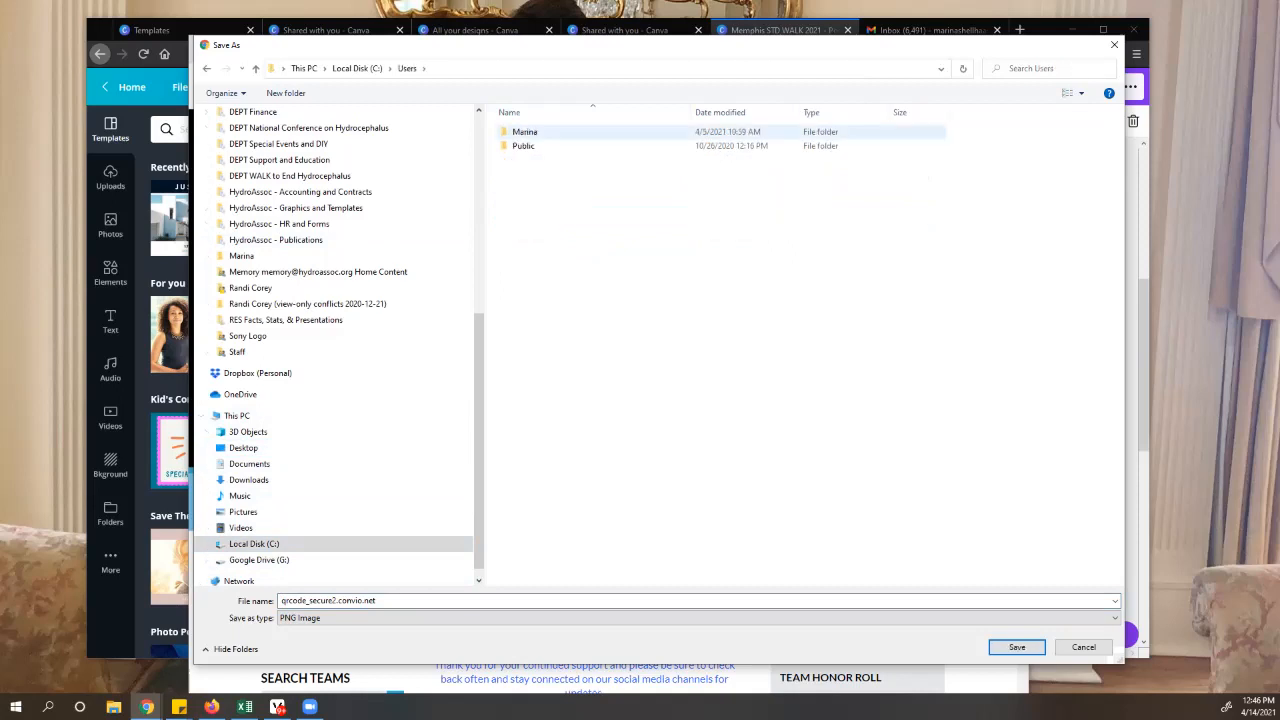
double_click(524, 131)
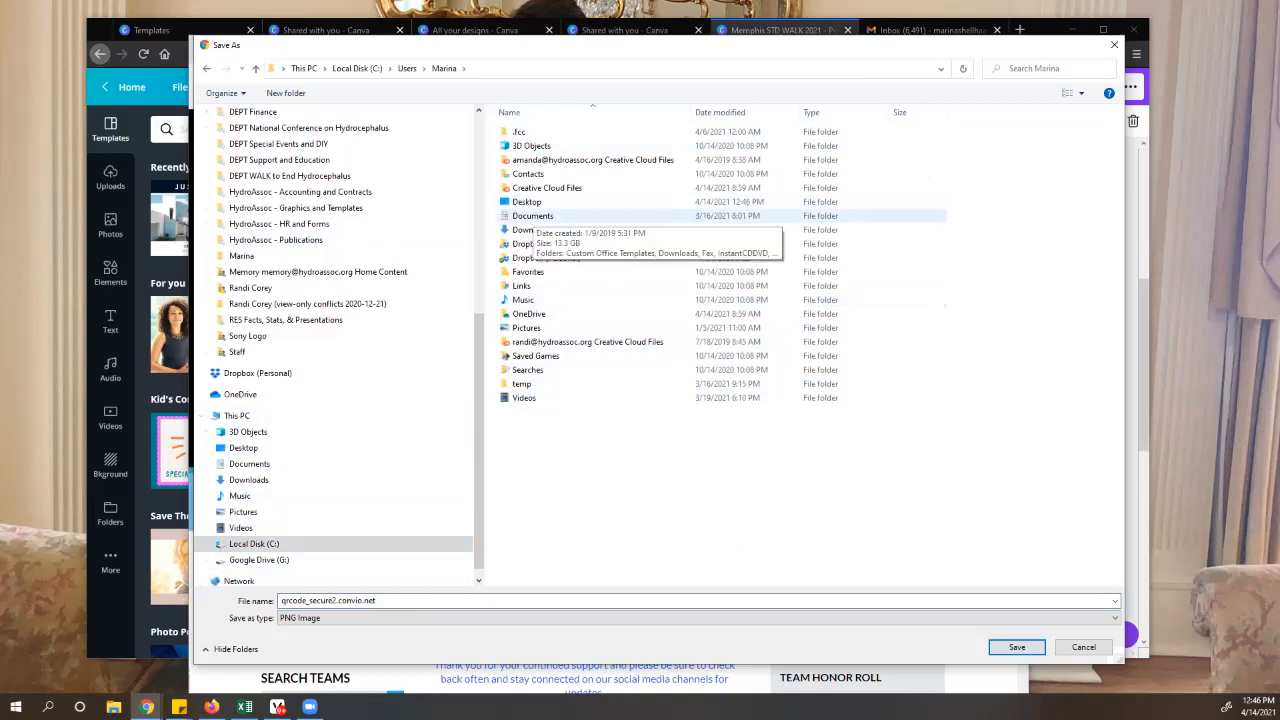
double_click(540, 229)
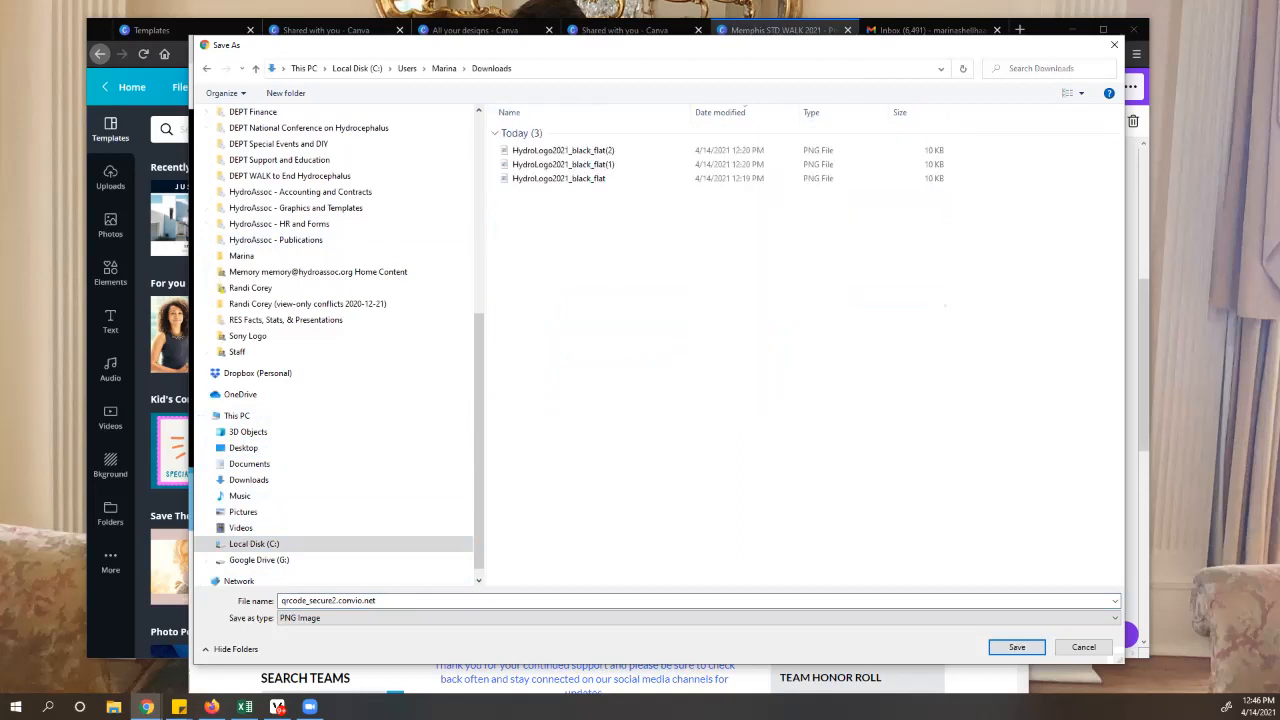
key(Return)
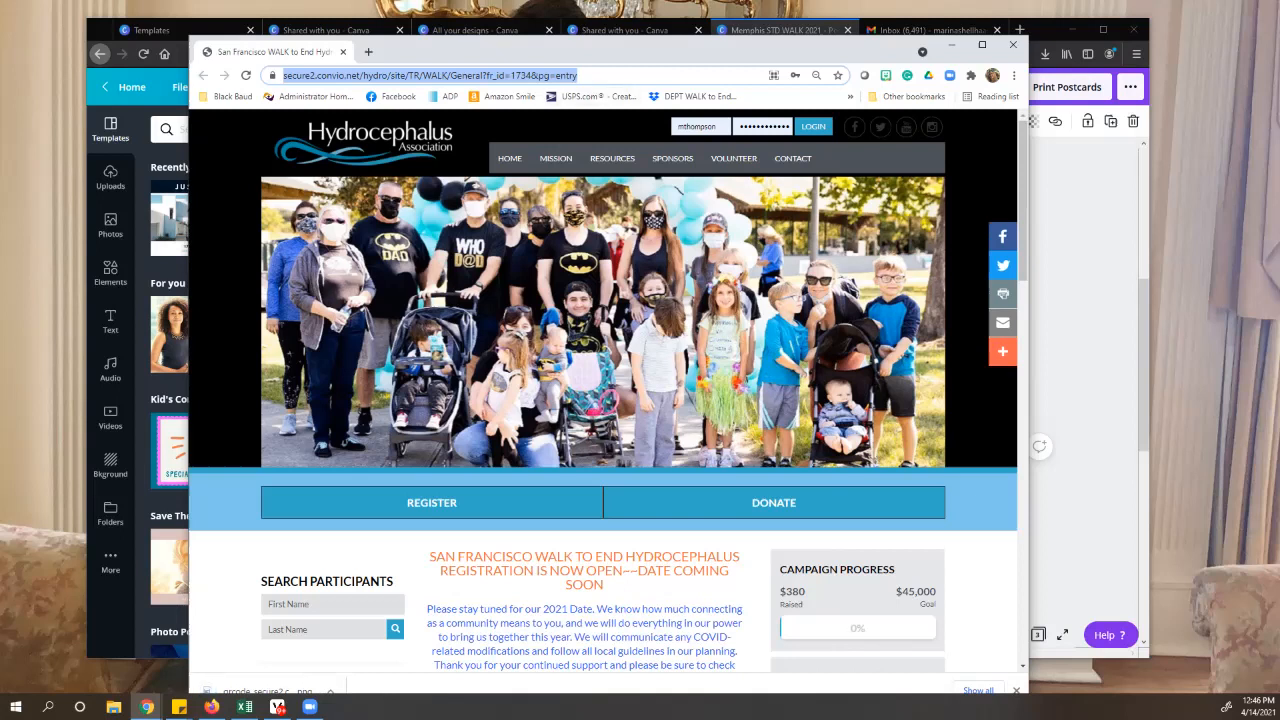
Switch to Canva in Firefox, leave the Memphis postcard and open the account's Uploads folder.
click(1084, 370)
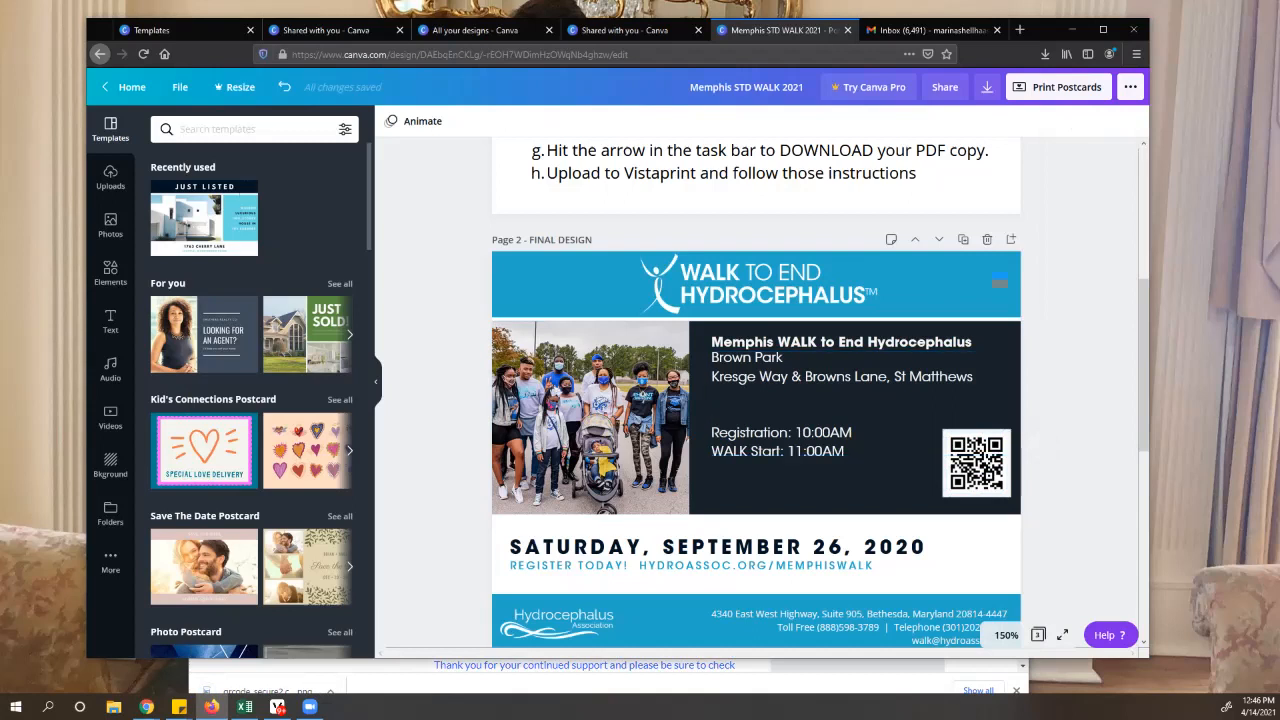
click(122, 87)
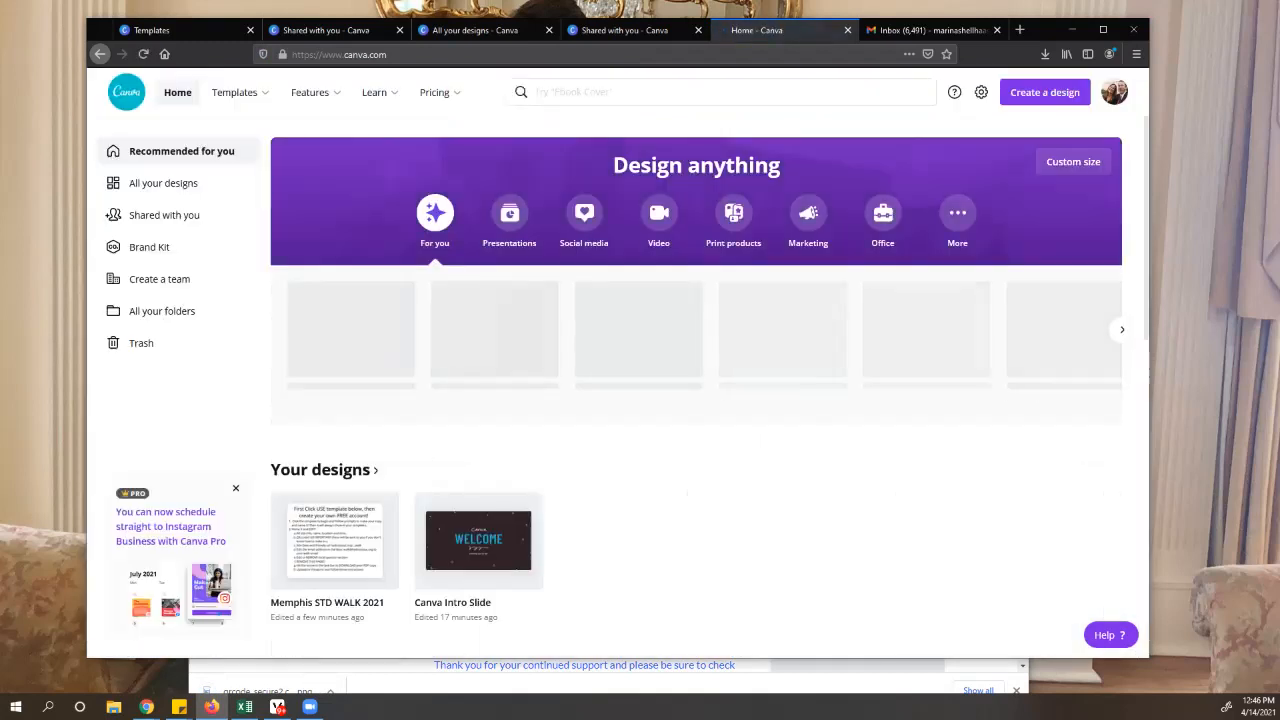
click(162, 311)
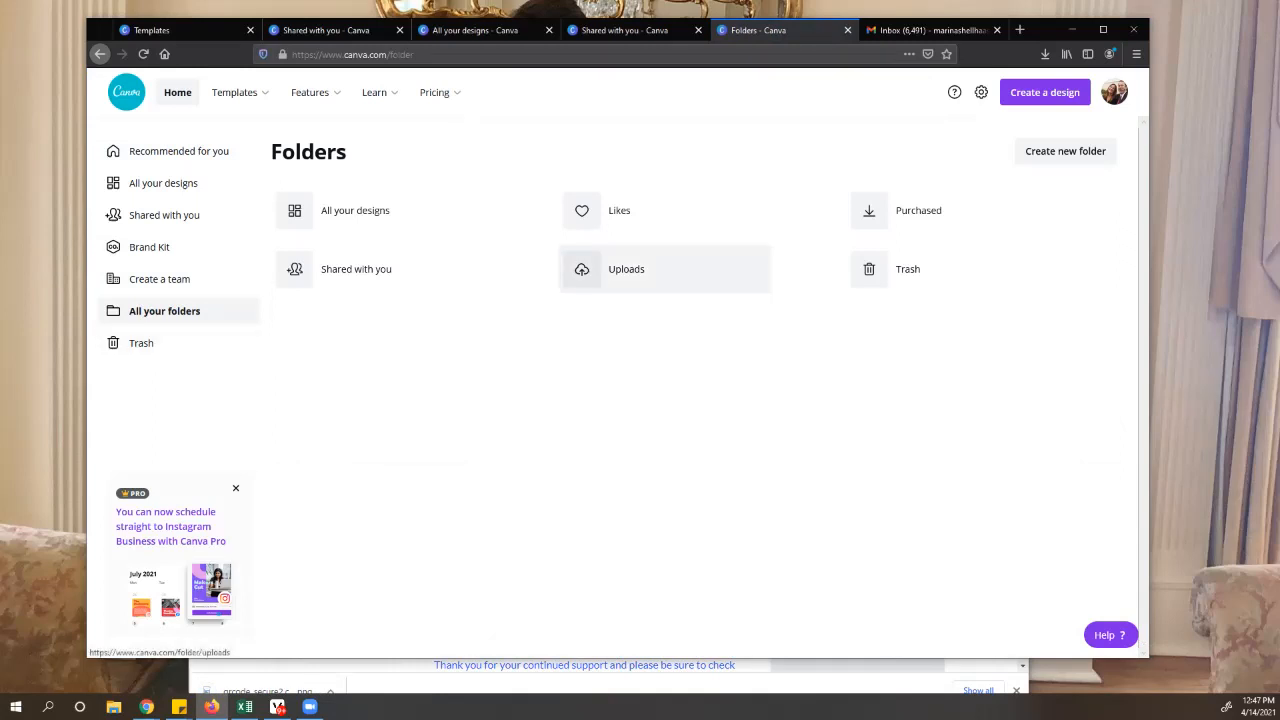
click(626, 269)
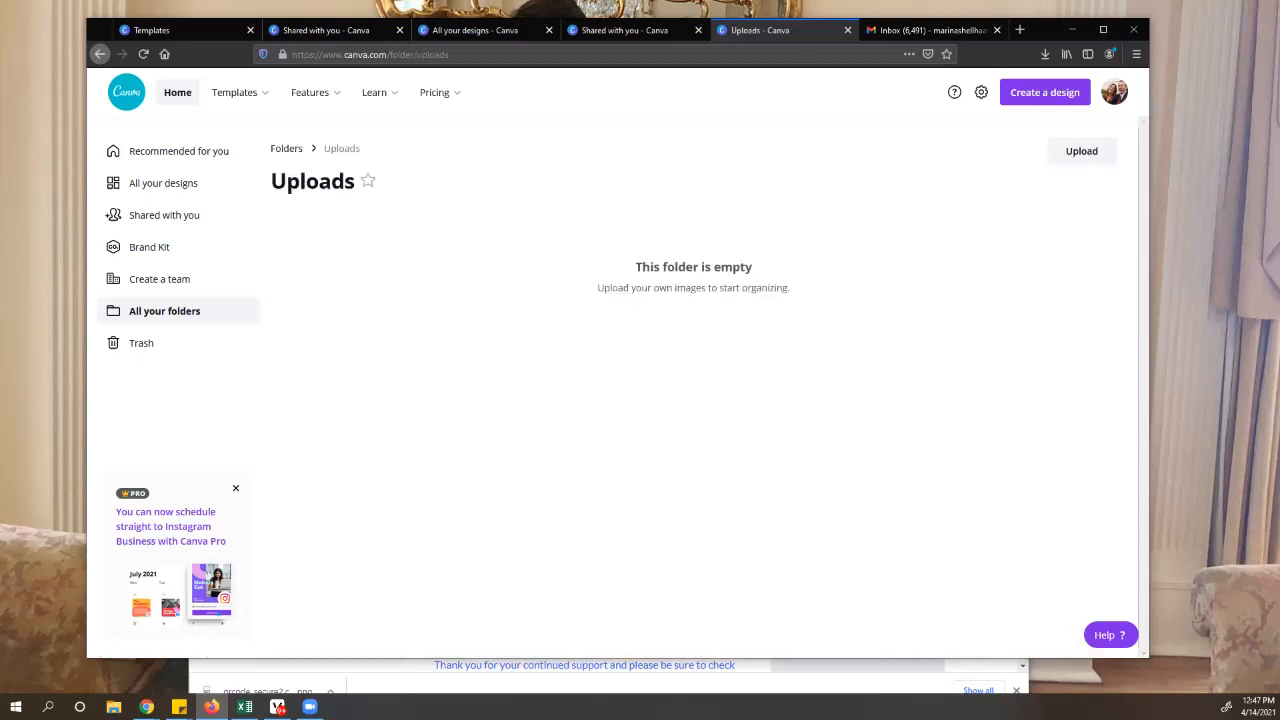
Upload the image qrcode_secure2.convio.net from the user profile's Downloads folder on Local Disk (C:).
click(1081, 151)
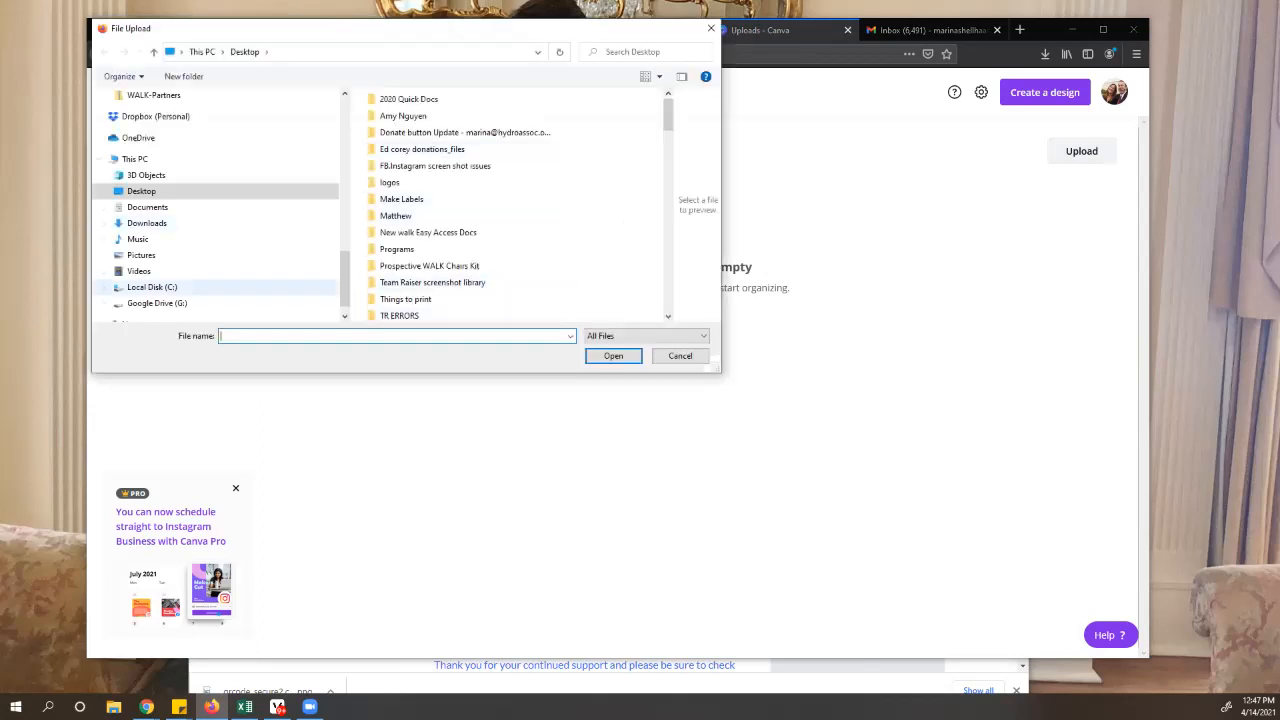
click(152, 287)
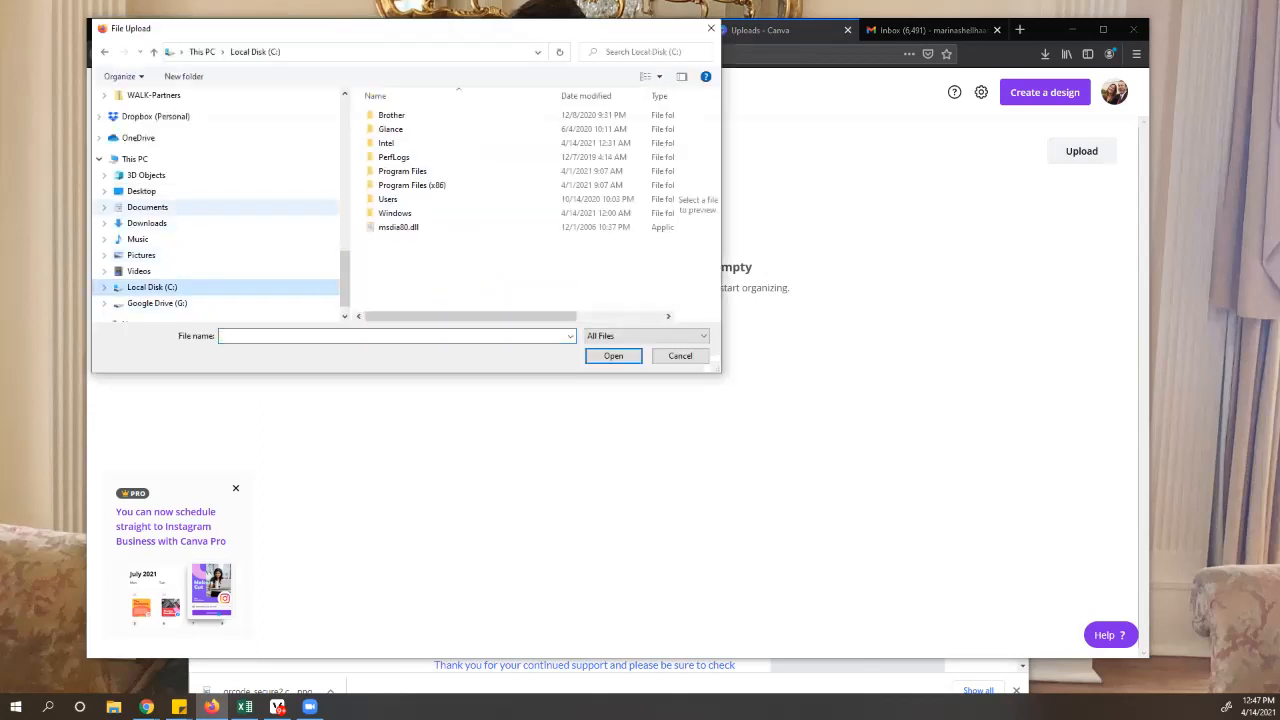
double_click(388, 199)
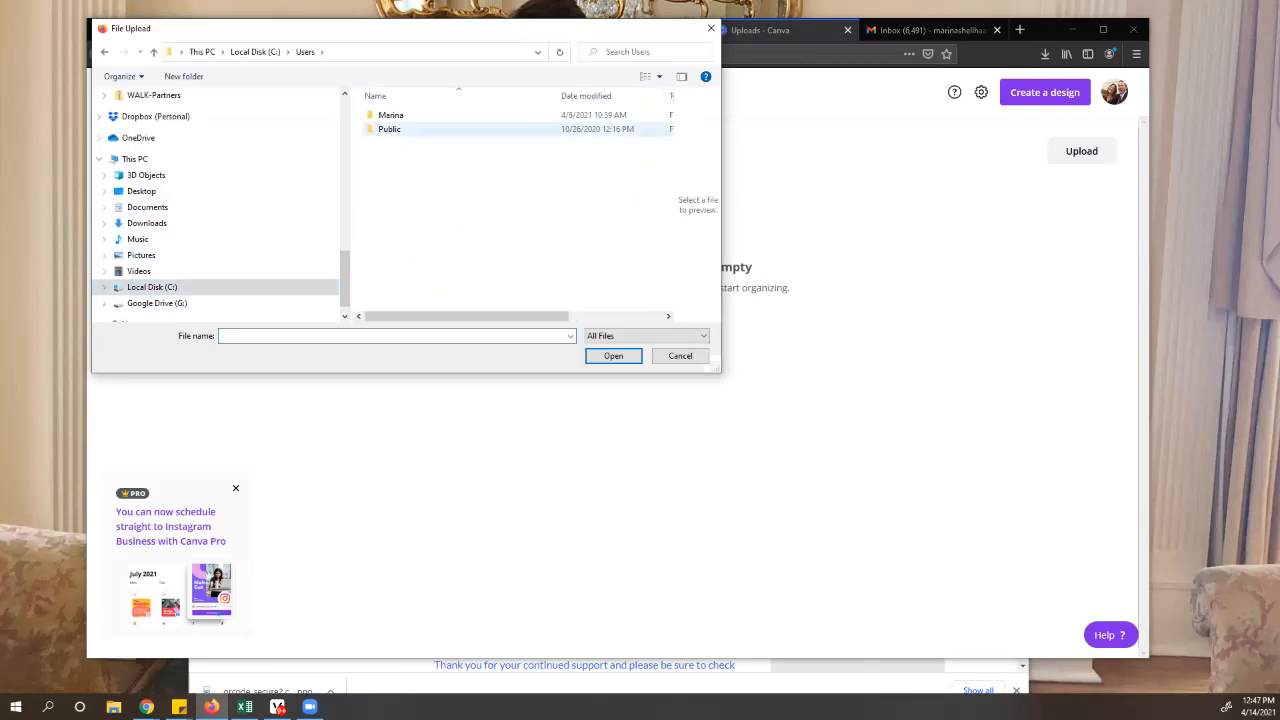
double_click(388, 115)
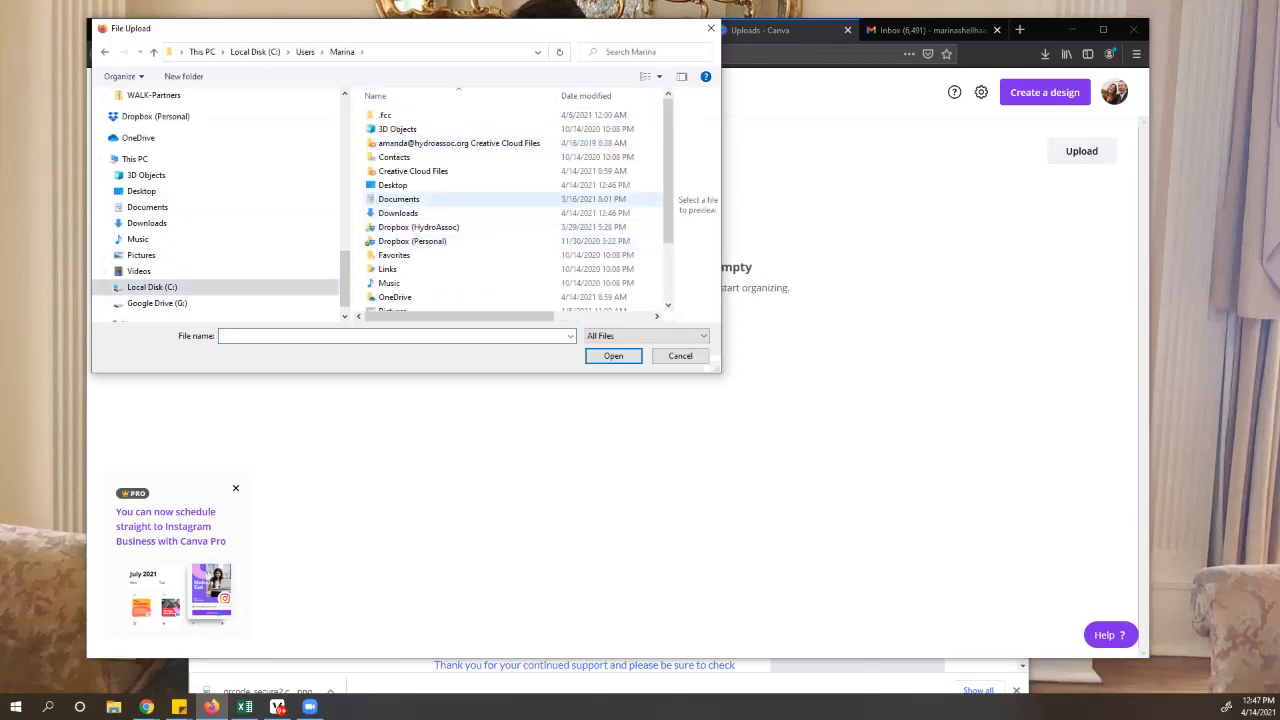
double_click(398, 213)
click(425, 134)
click(613, 356)
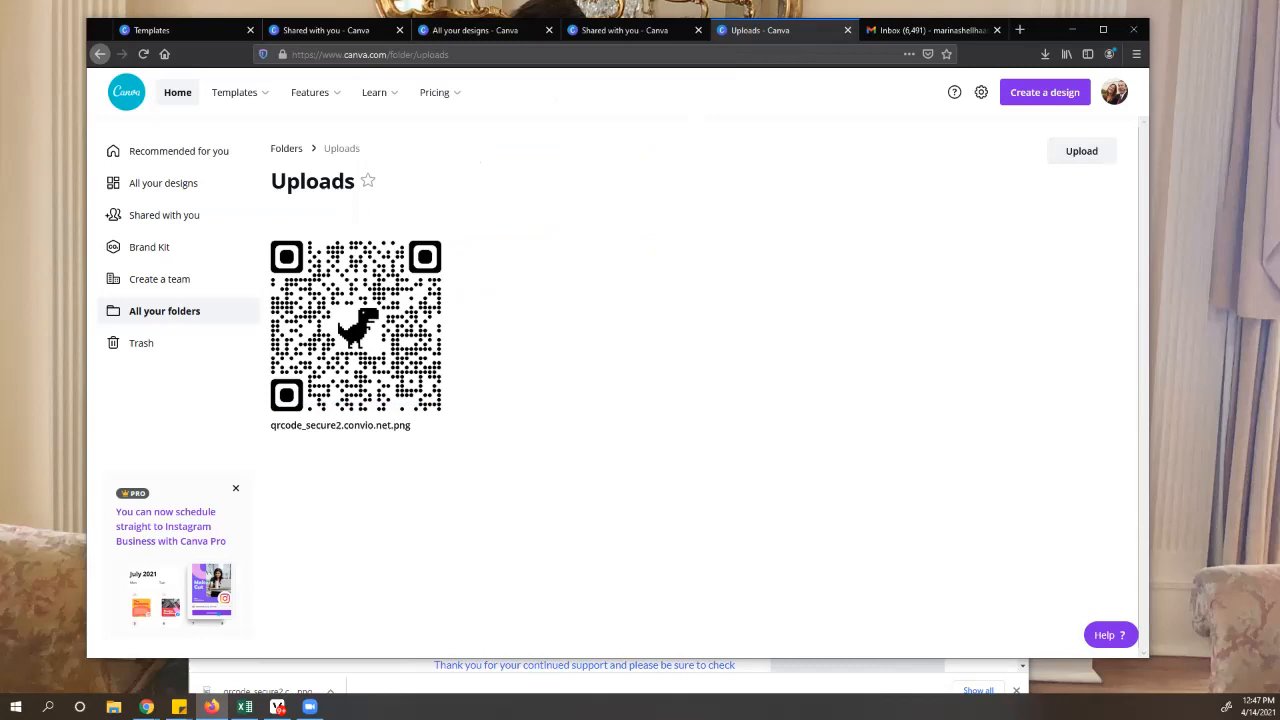
Upload the logo image HydroLogo2021_black_flat from the Downloads folder to the Uploads folder.
click(1081, 151)
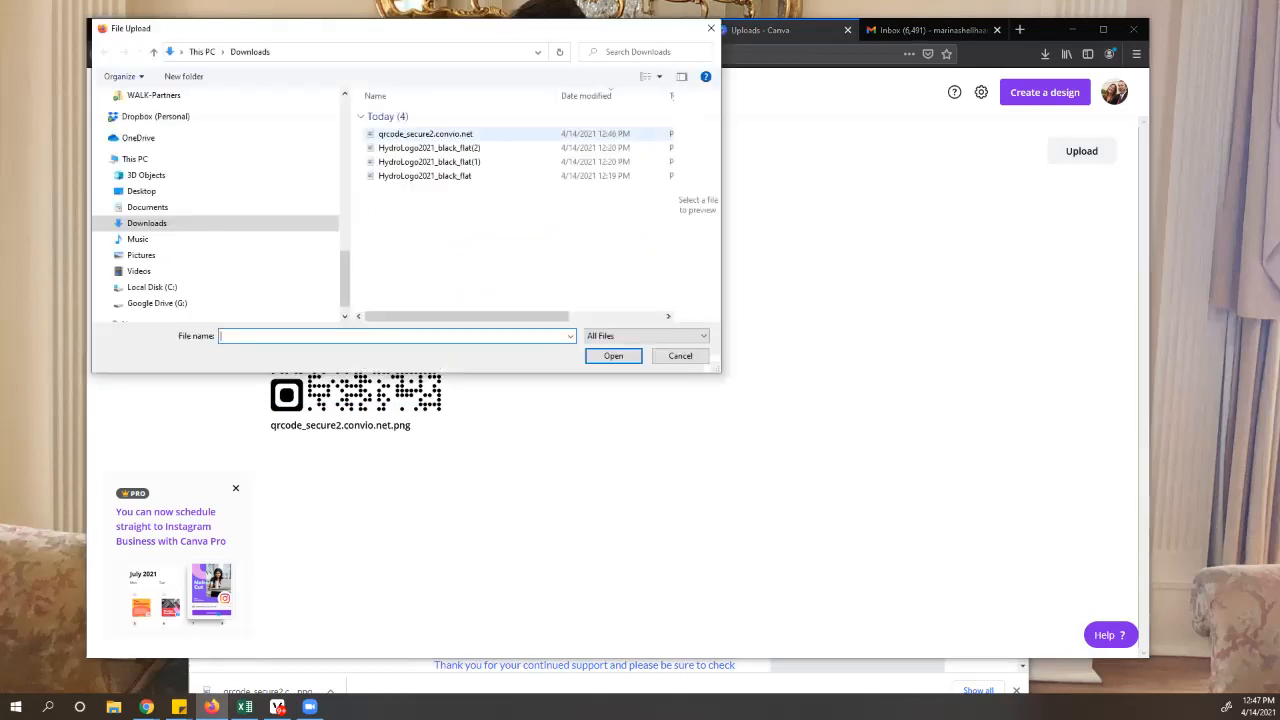
click(425, 176)
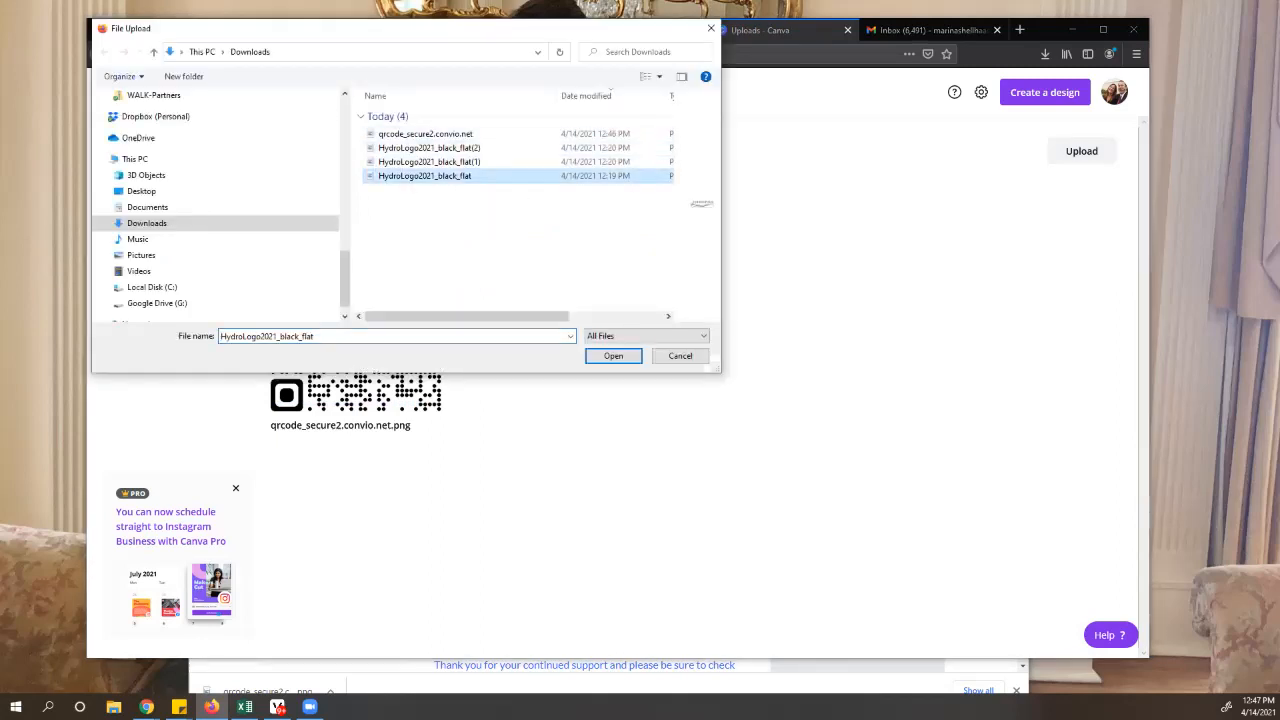
click(613, 356)
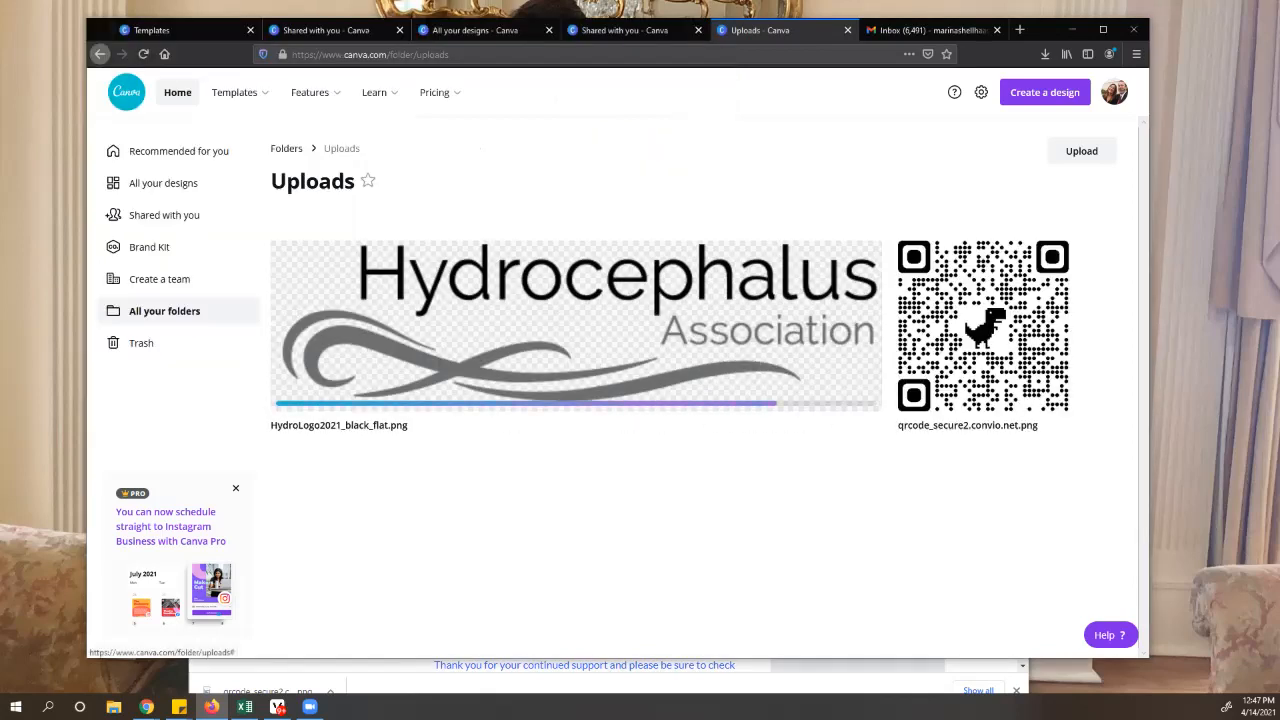
click(1081, 151)
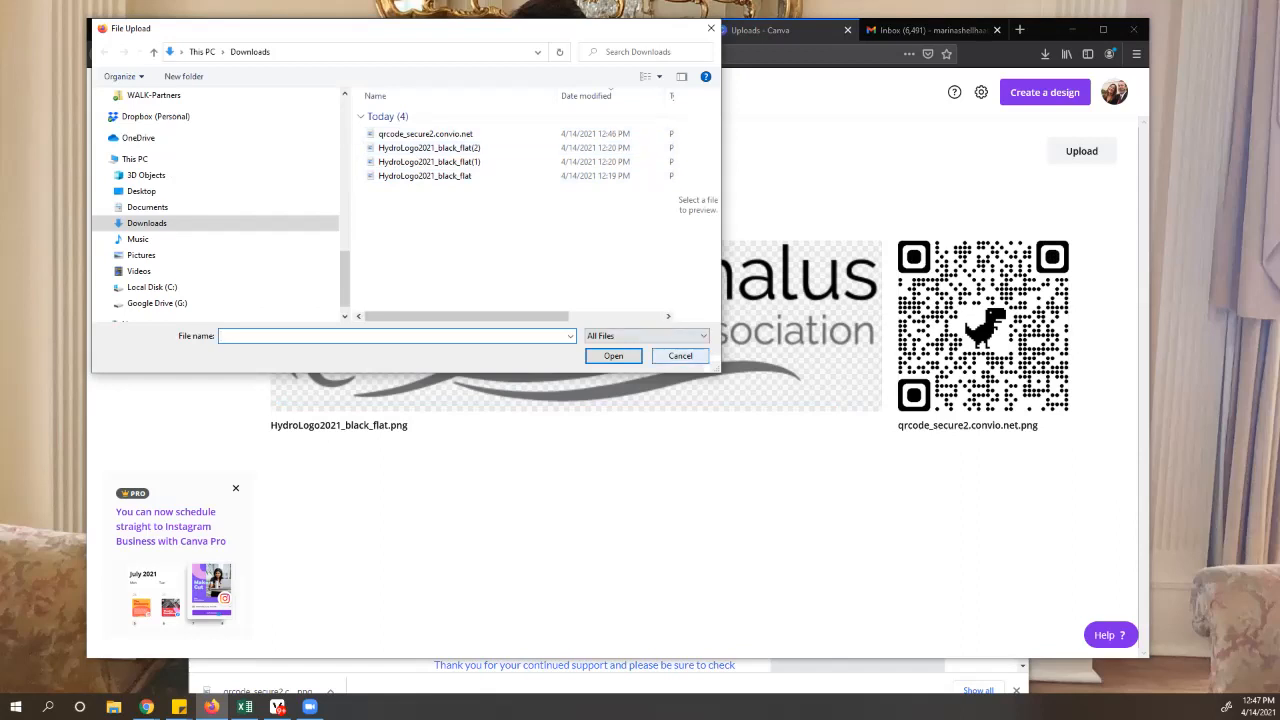
click(680, 356)
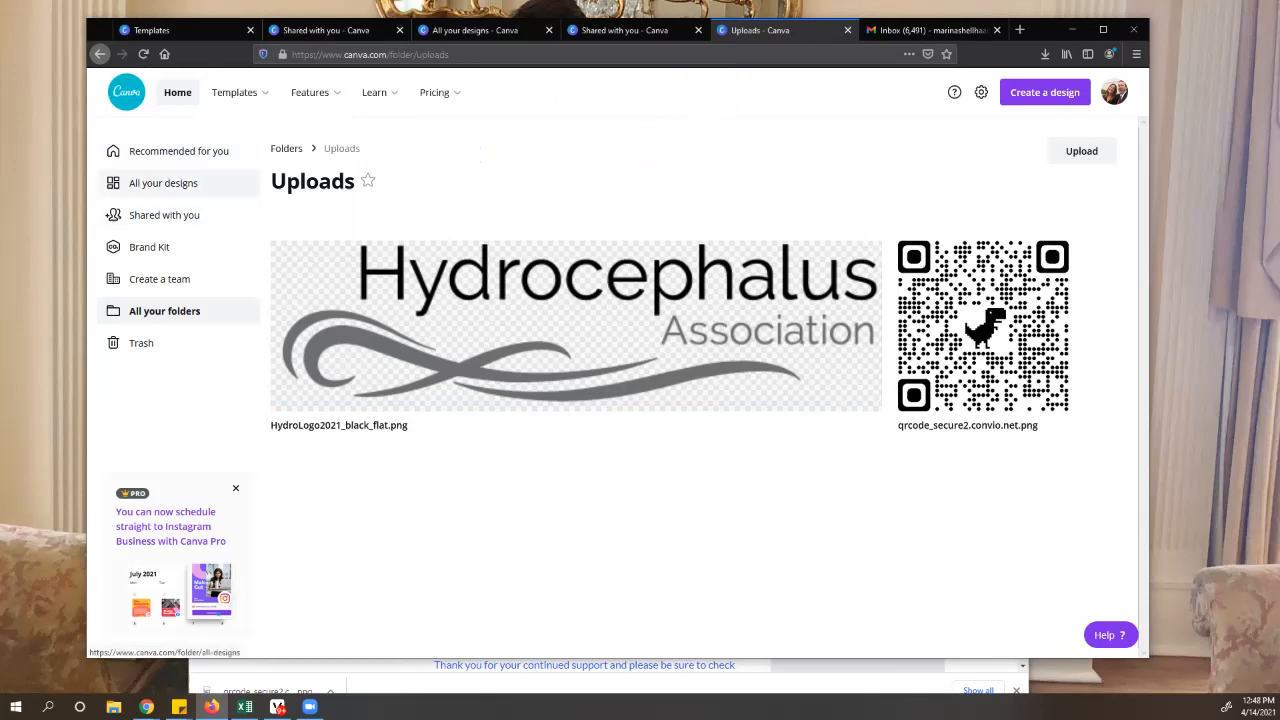
Reopen the Memphis STD WALK 2021 design from the list of all designs and go to page 2, FINAL DESIGN.
click(165, 183)
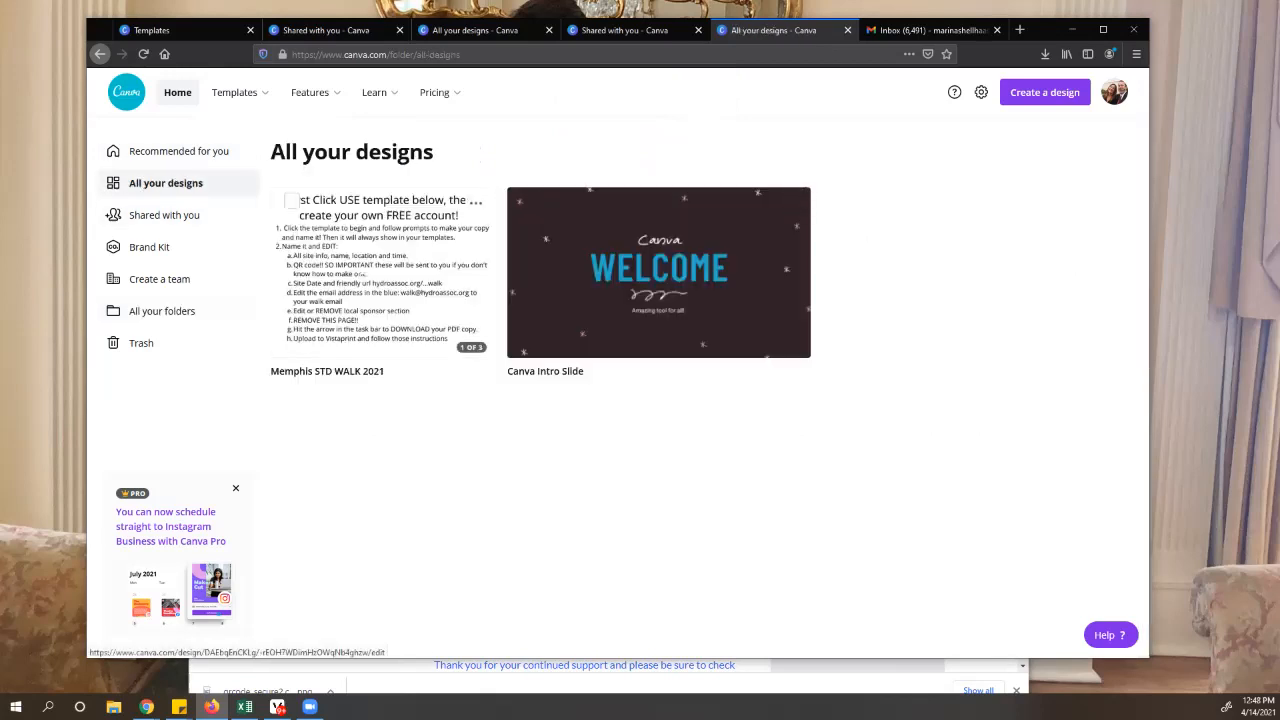
click(378, 273)
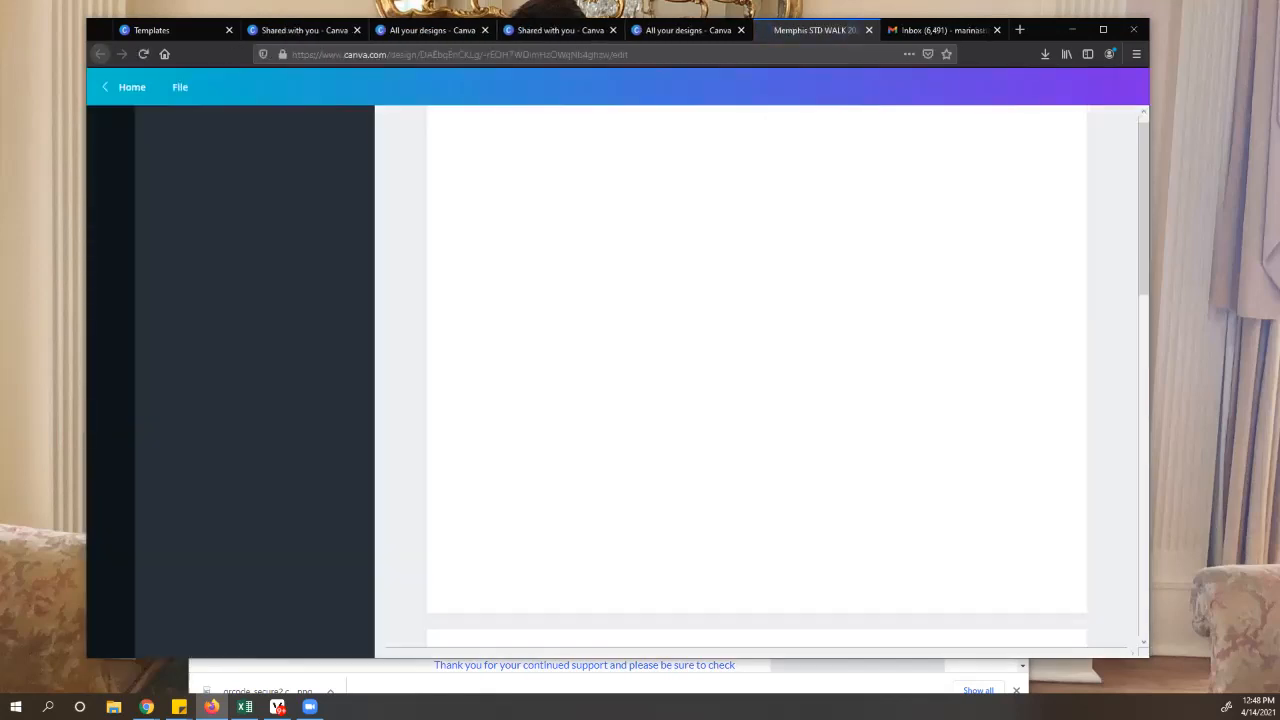
scroll(706, 219, down, 3)
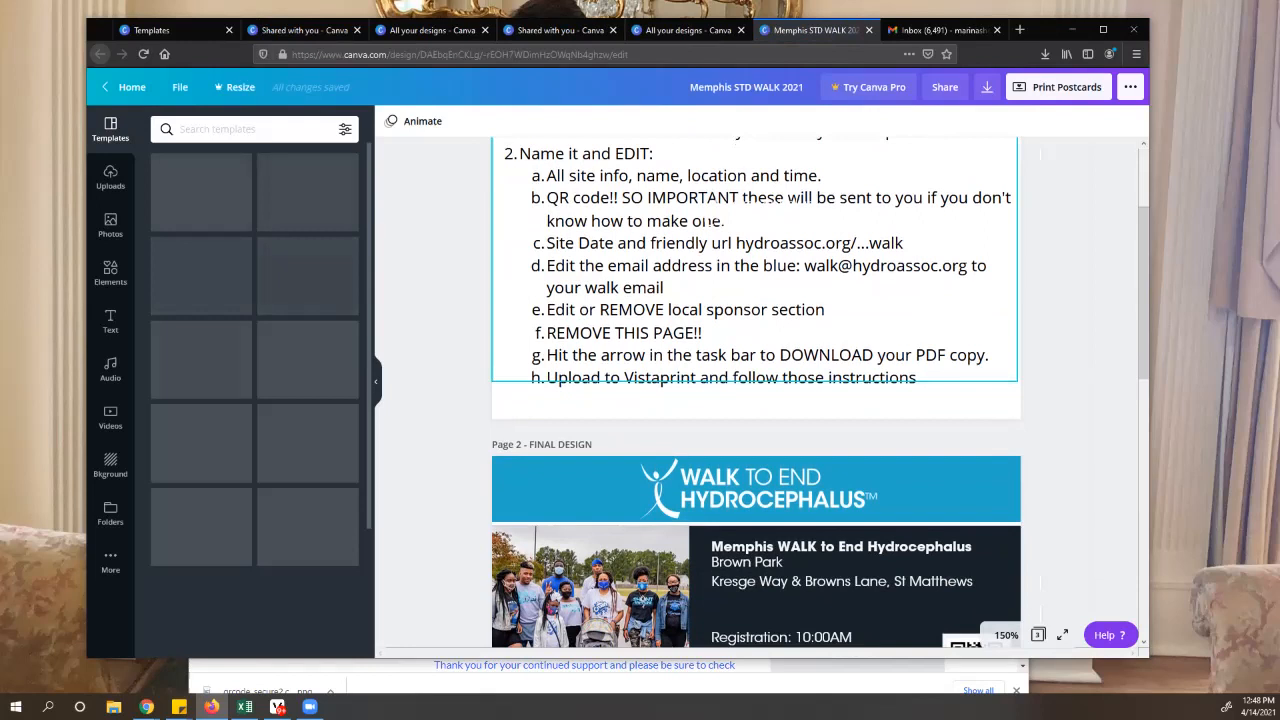
scroll(706, 219, down, 3)
Delete the old QR code from its white square on page 2 and display the uploaded images.
click(976, 528)
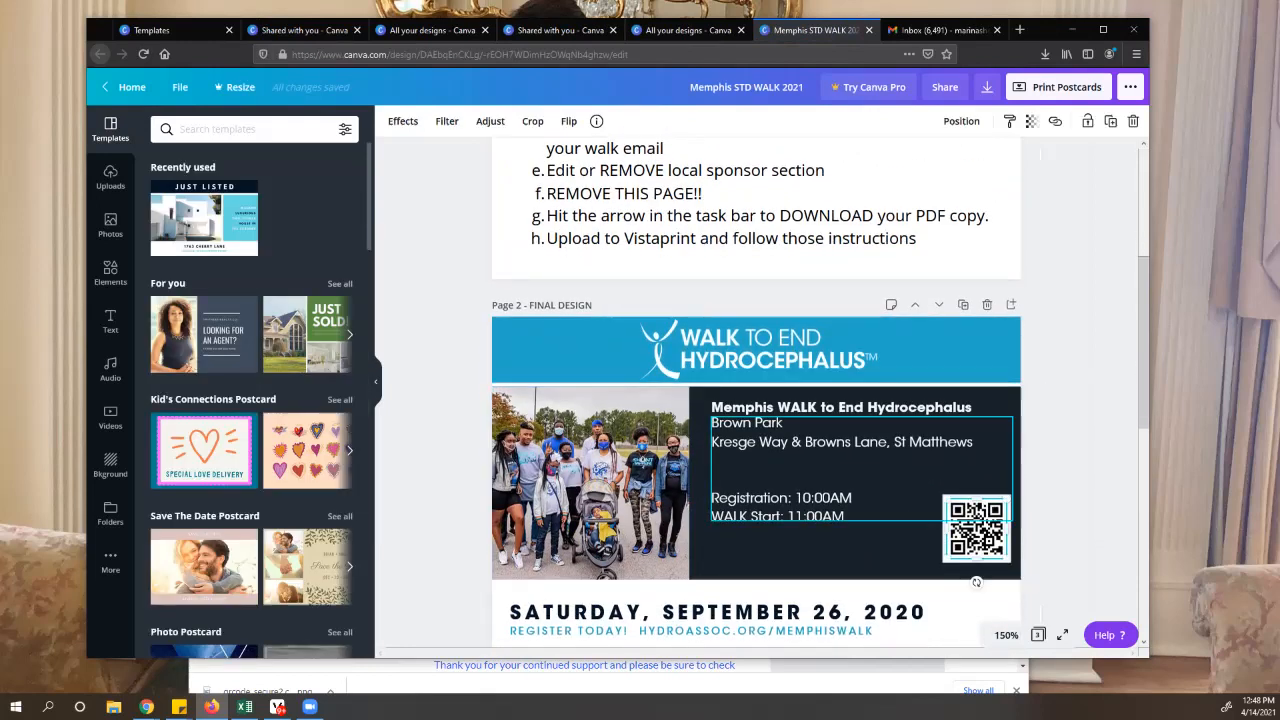
scroll(756, 420, down, 2)
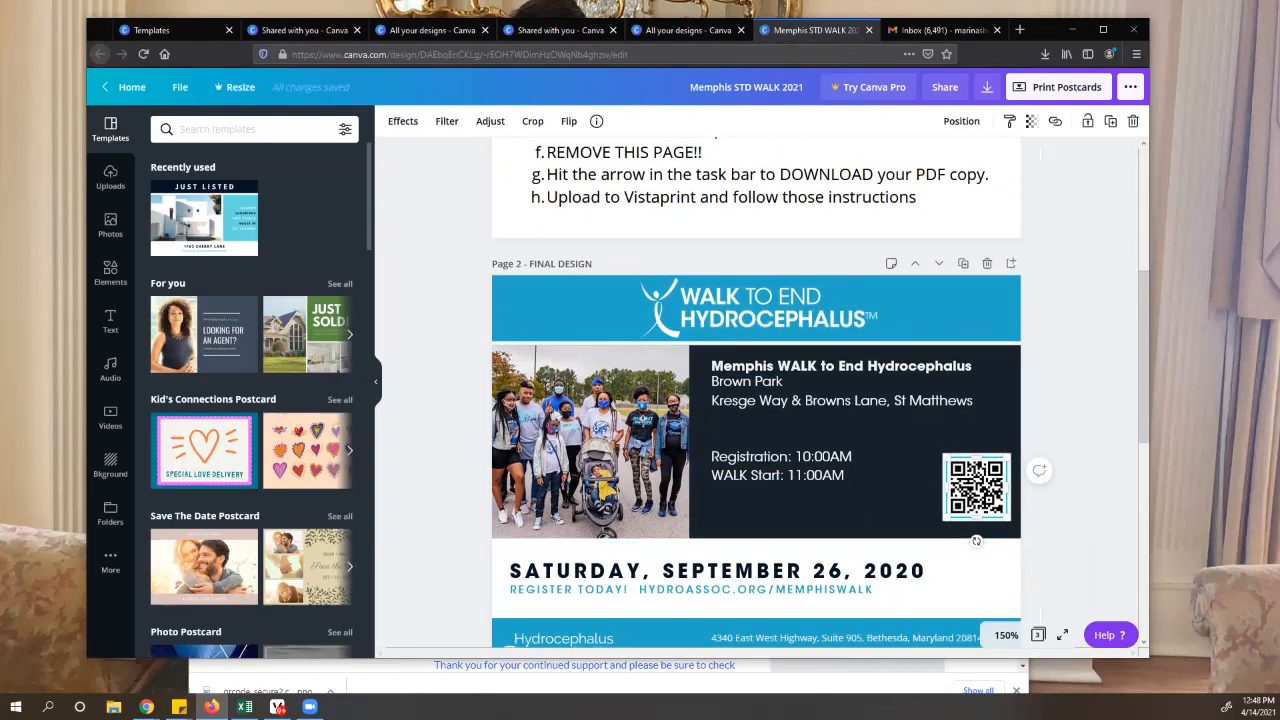
right_click(973, 488)
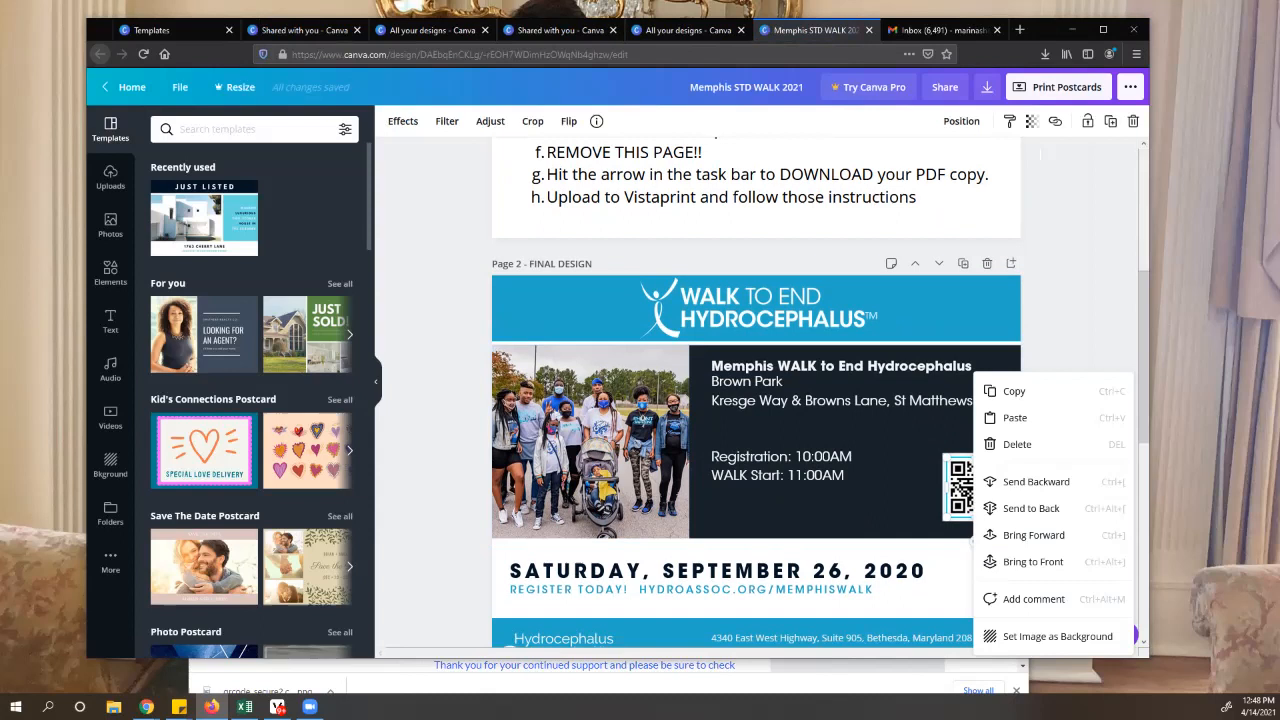
click(1014, 391)
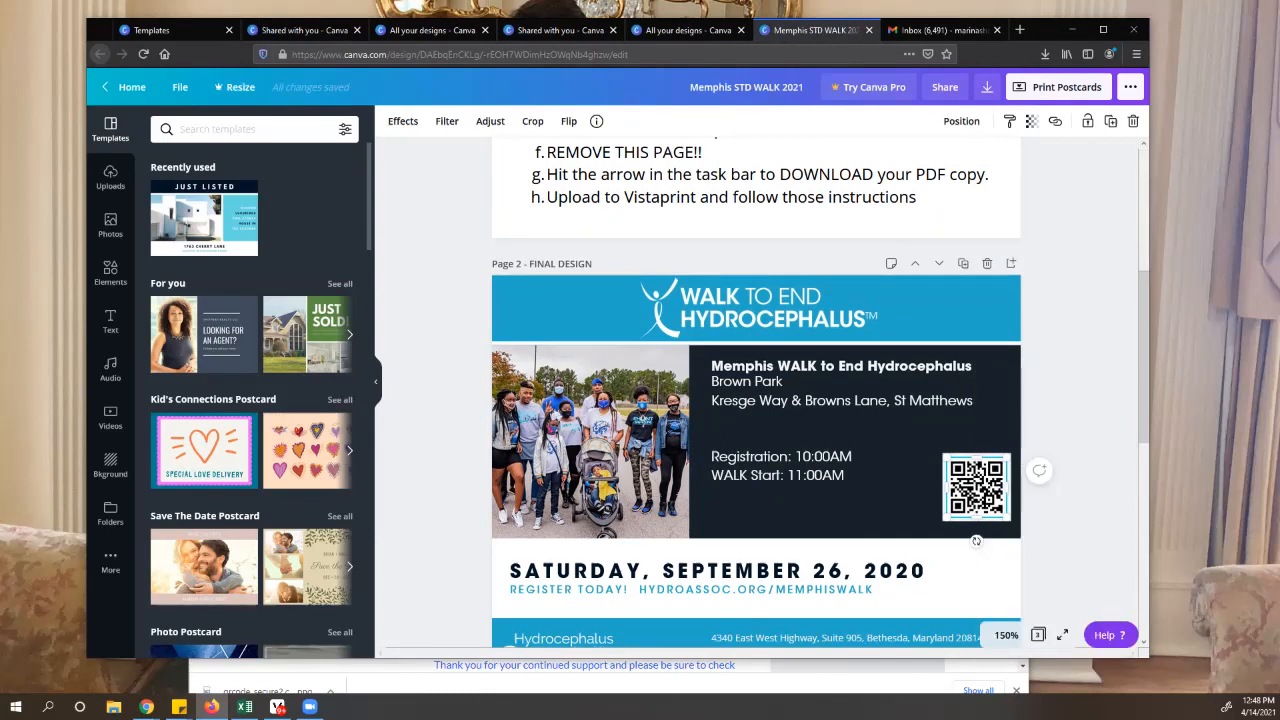
key(Delete)
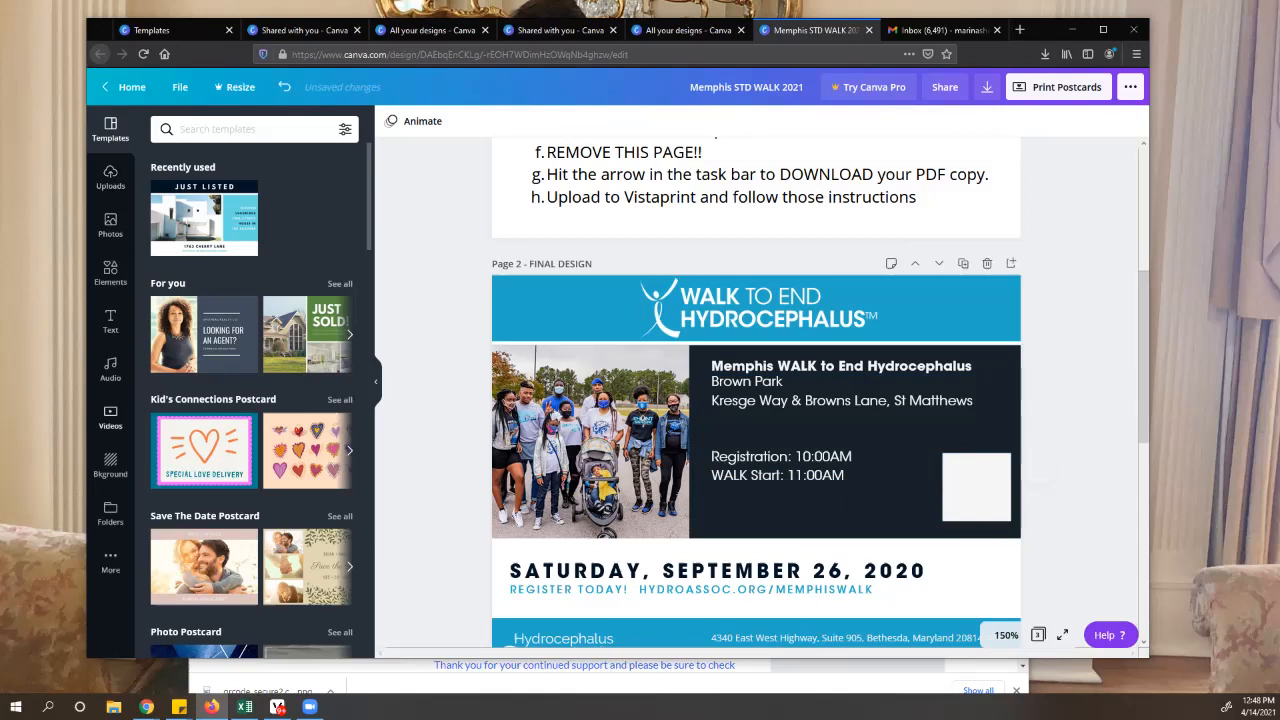
click(110, 178)
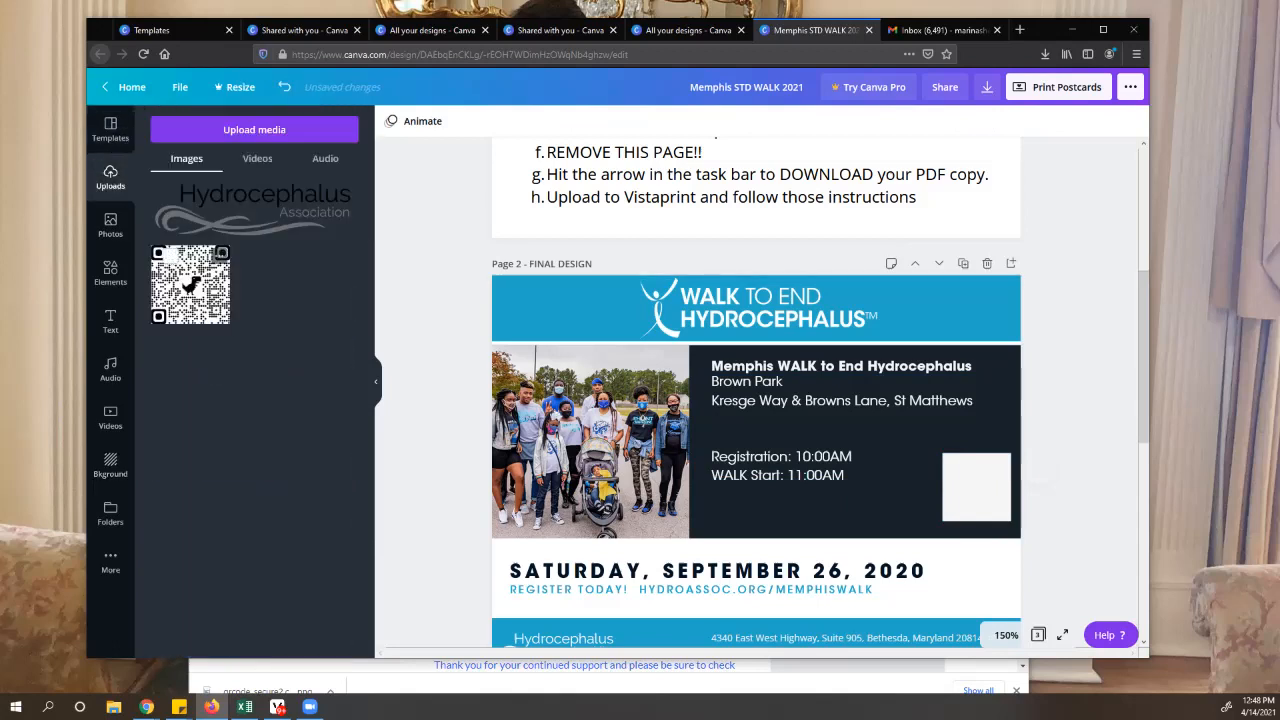
drag(190, 284, 973, 535)
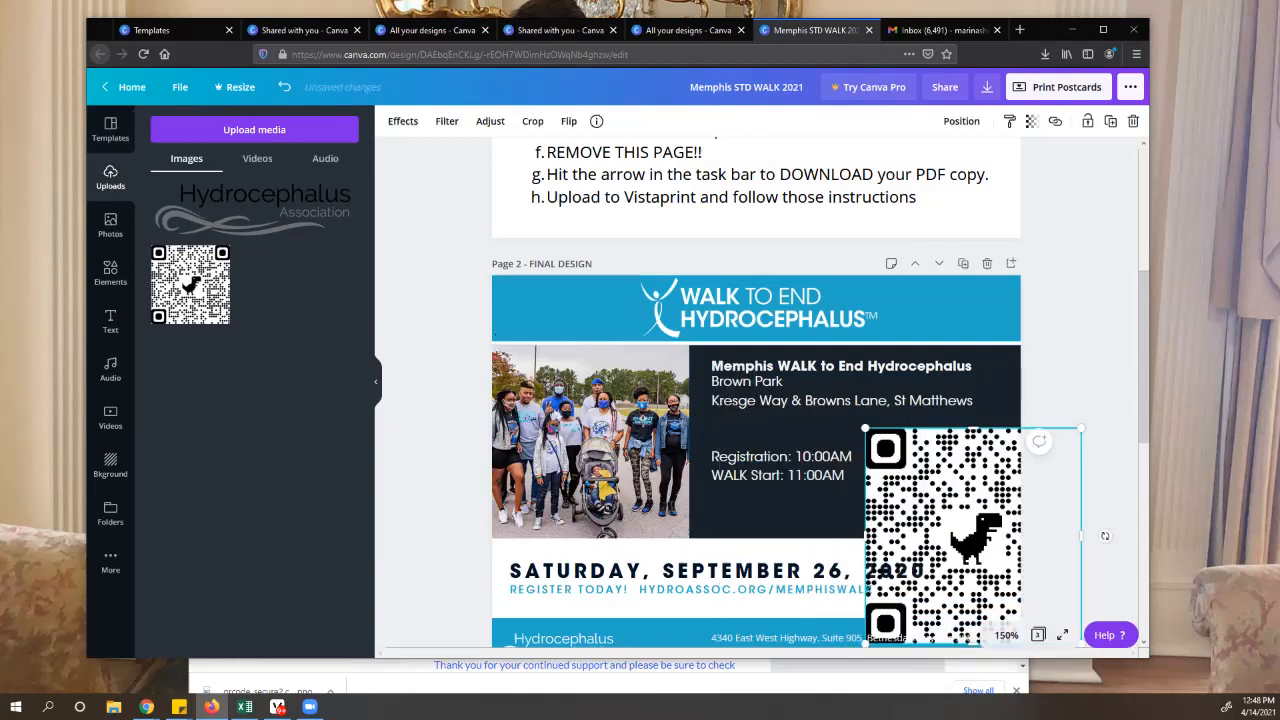
drag(865, 428, 987, 551)
drag(987, 597, 926, 465)
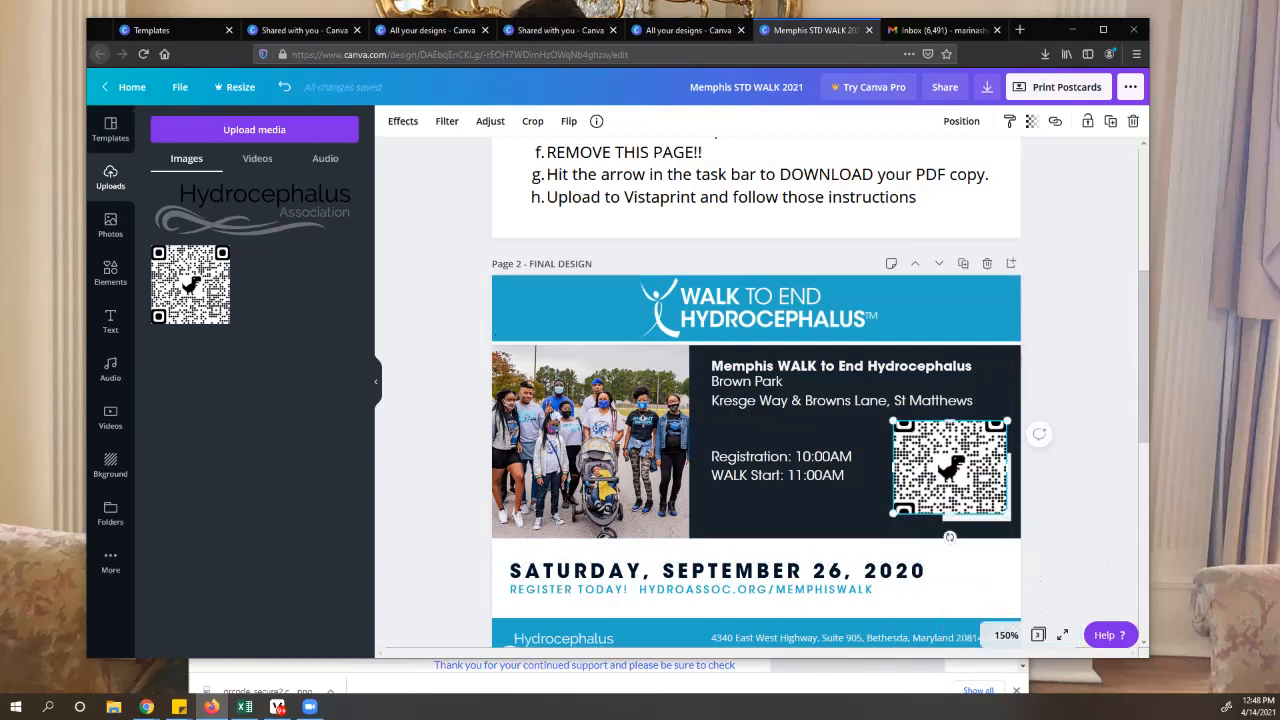
drag(1007, 514, 1023, 527)
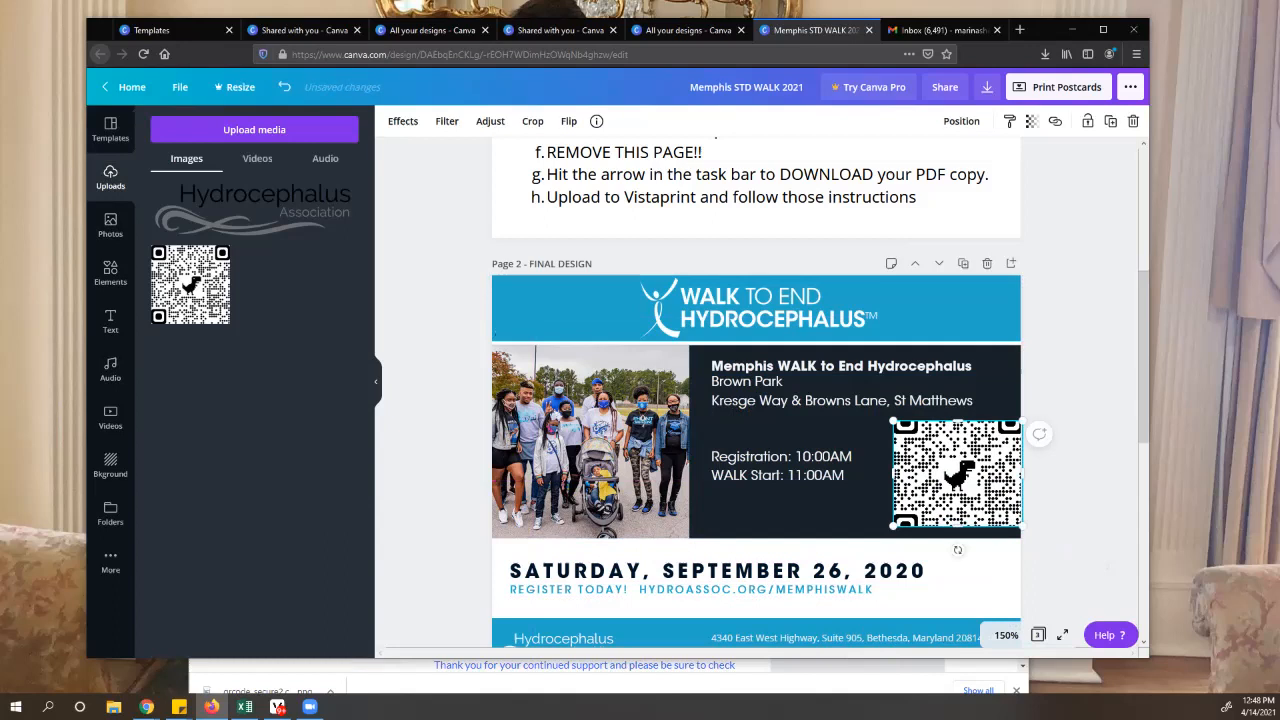
double_click(958, 474)
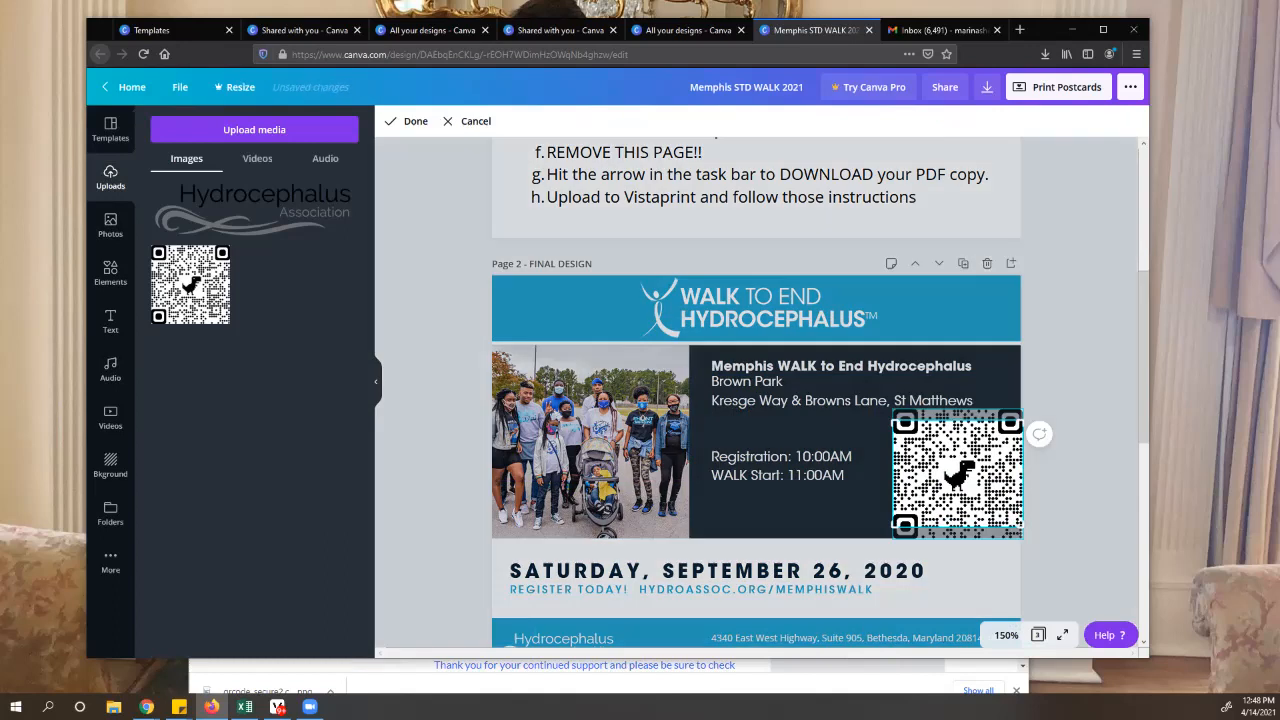
key(Delete)
Add the uploaded QR code to page 2, scale it down proportionally and place it over the white square.
click(190, 285)
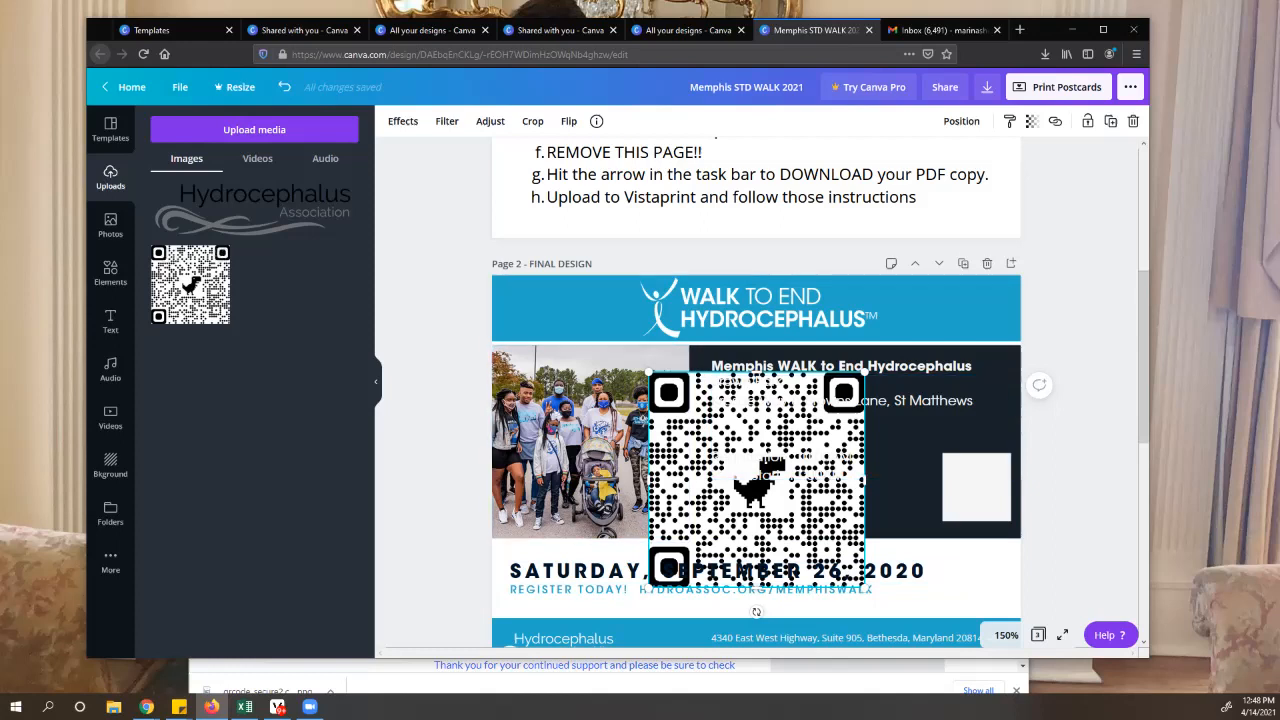
drag(649, 371, 778, 501)
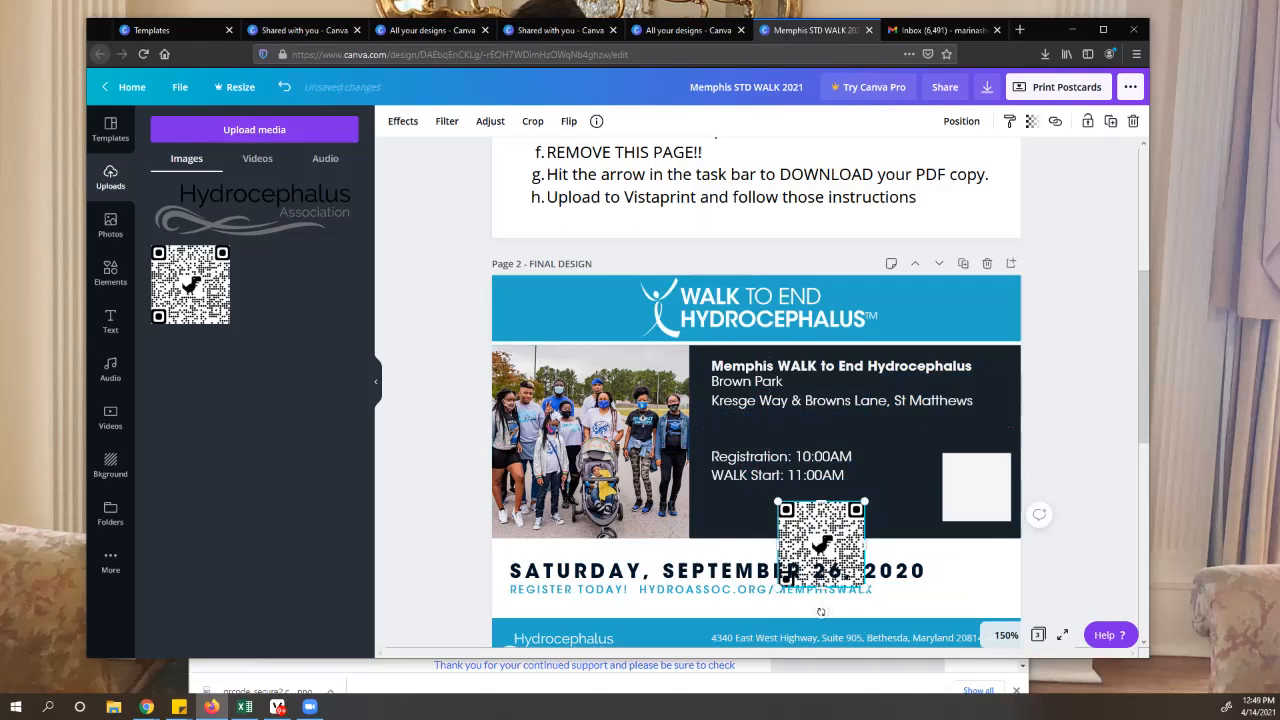
drag(821, 545, 954, 489)
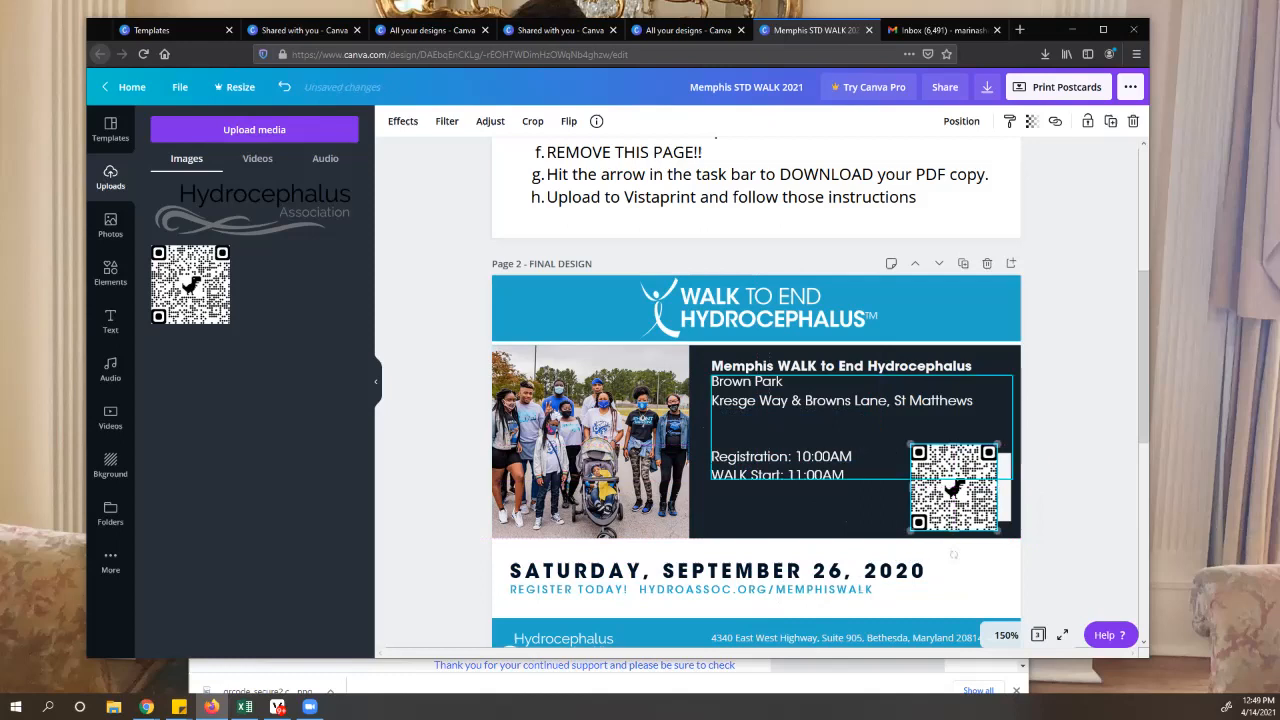
Align the new QR code with the white square and adjust its size so it extends slightly beyond the square.
drag(910, 445, 960, 453)
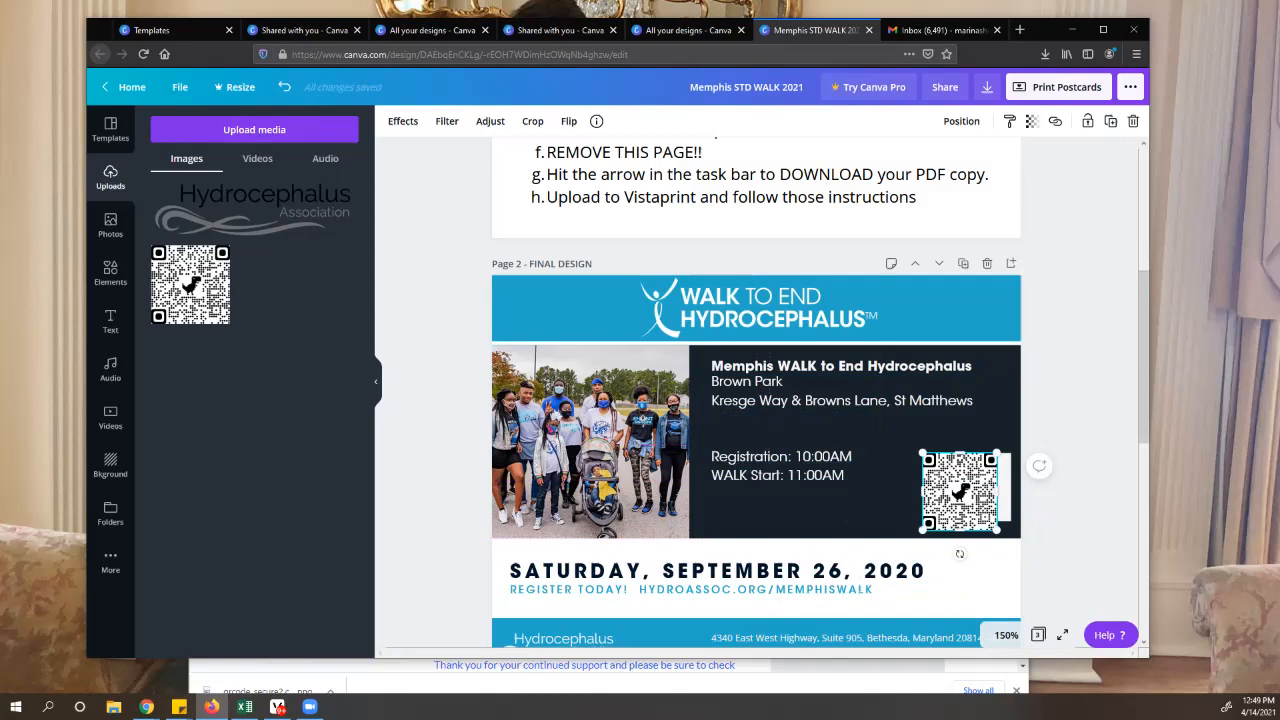
drag(992, 458, 919, 494)
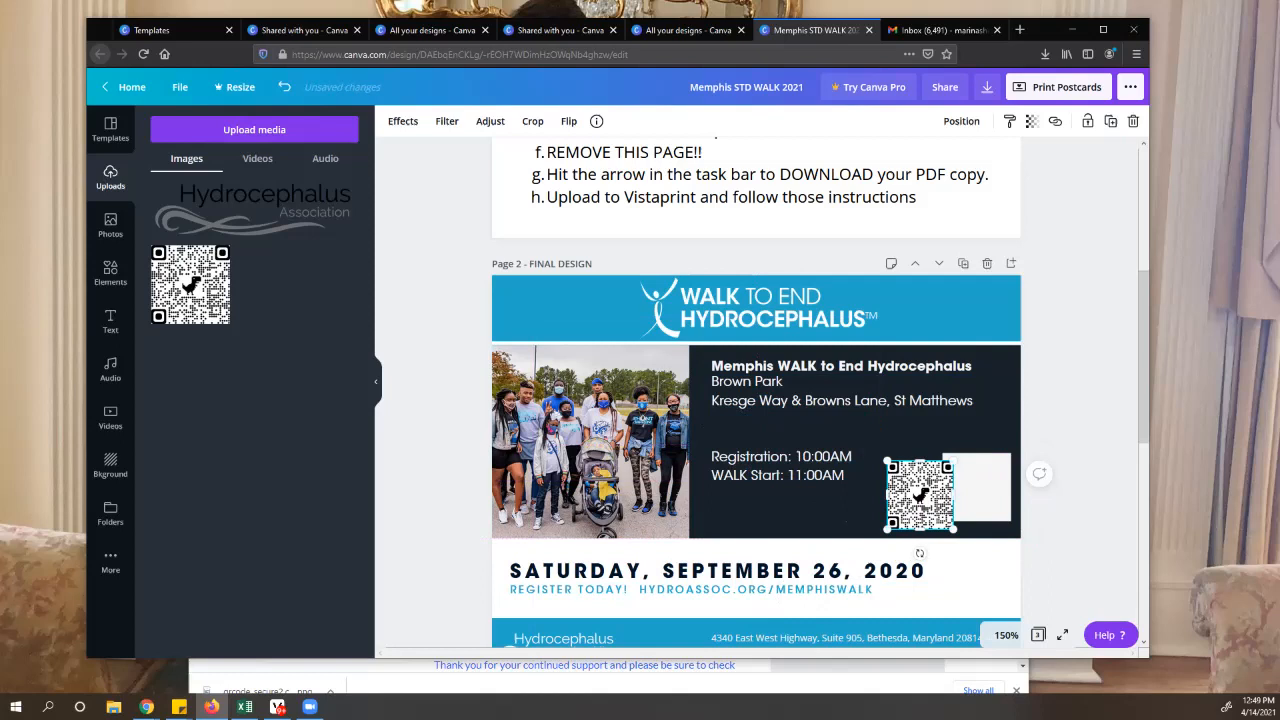
drag(919, 494, 977, 488)
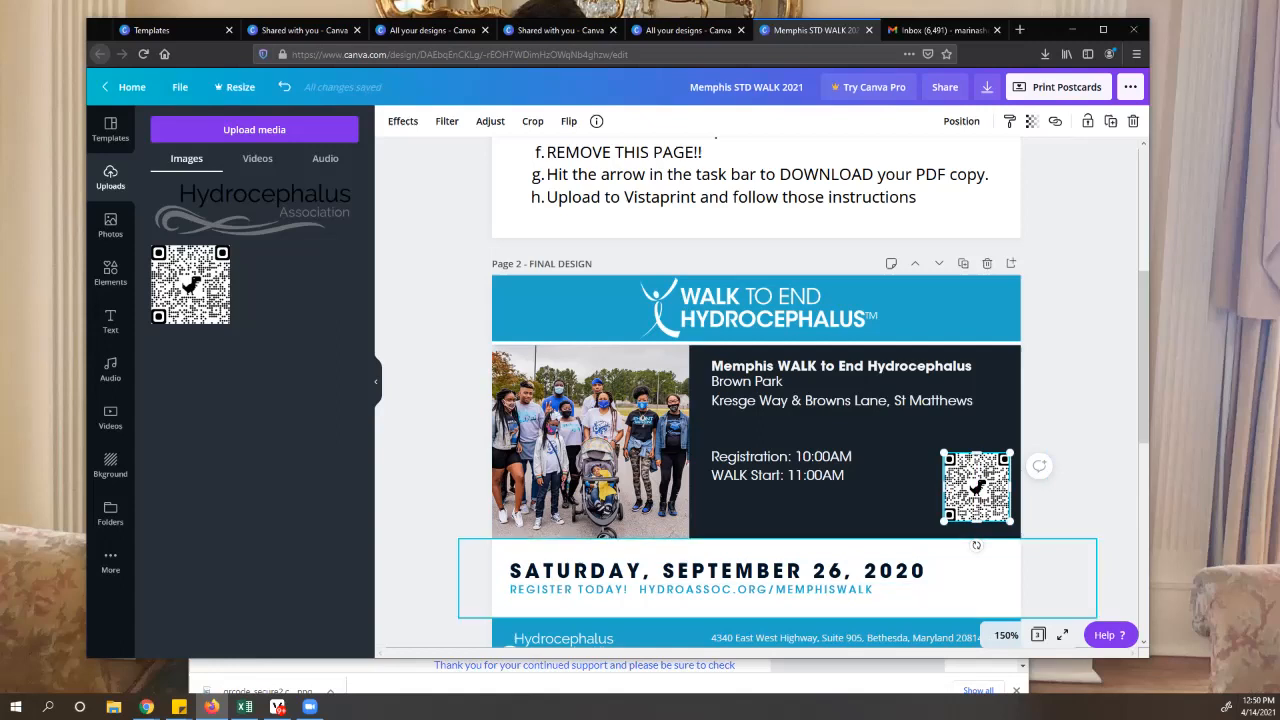
drag(943, 453, 931, 441)
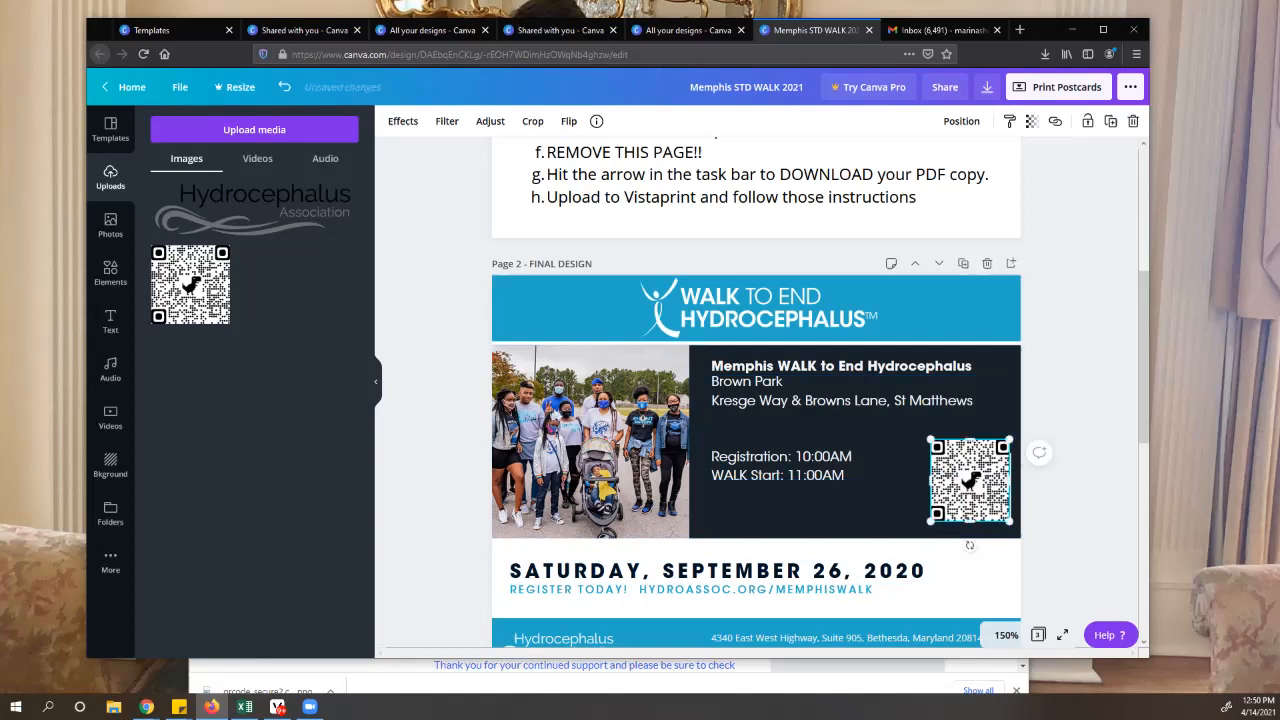
drag(1009, 521, 1013, 525)
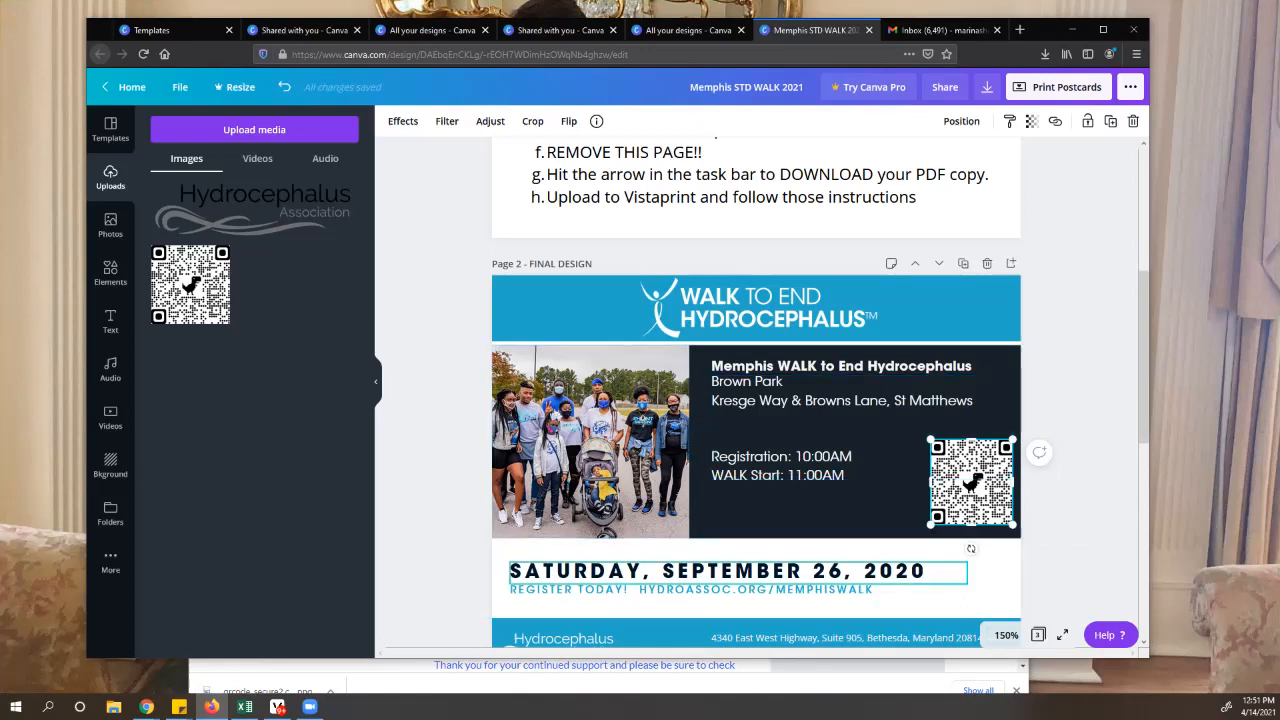
Review the date line on page 2 and the sponsor sections on page 3, FINAL.
click(738, 572)
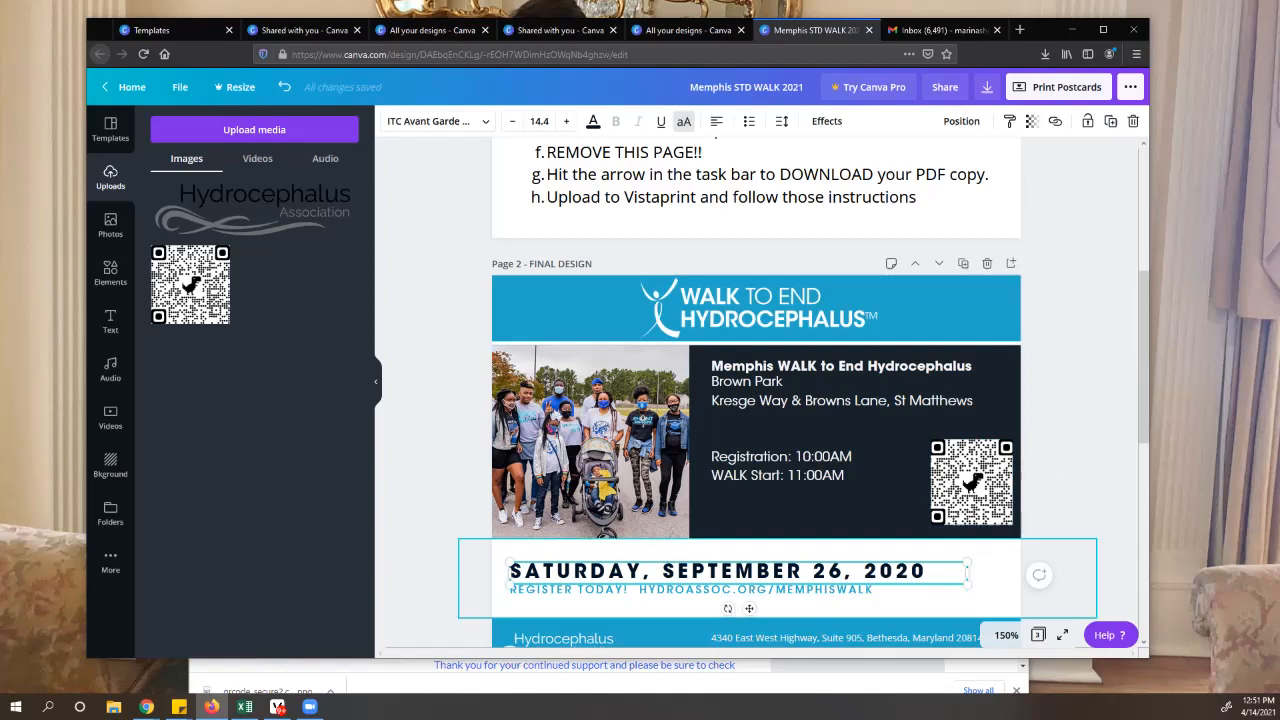
scroll(756, 400, down, 1)
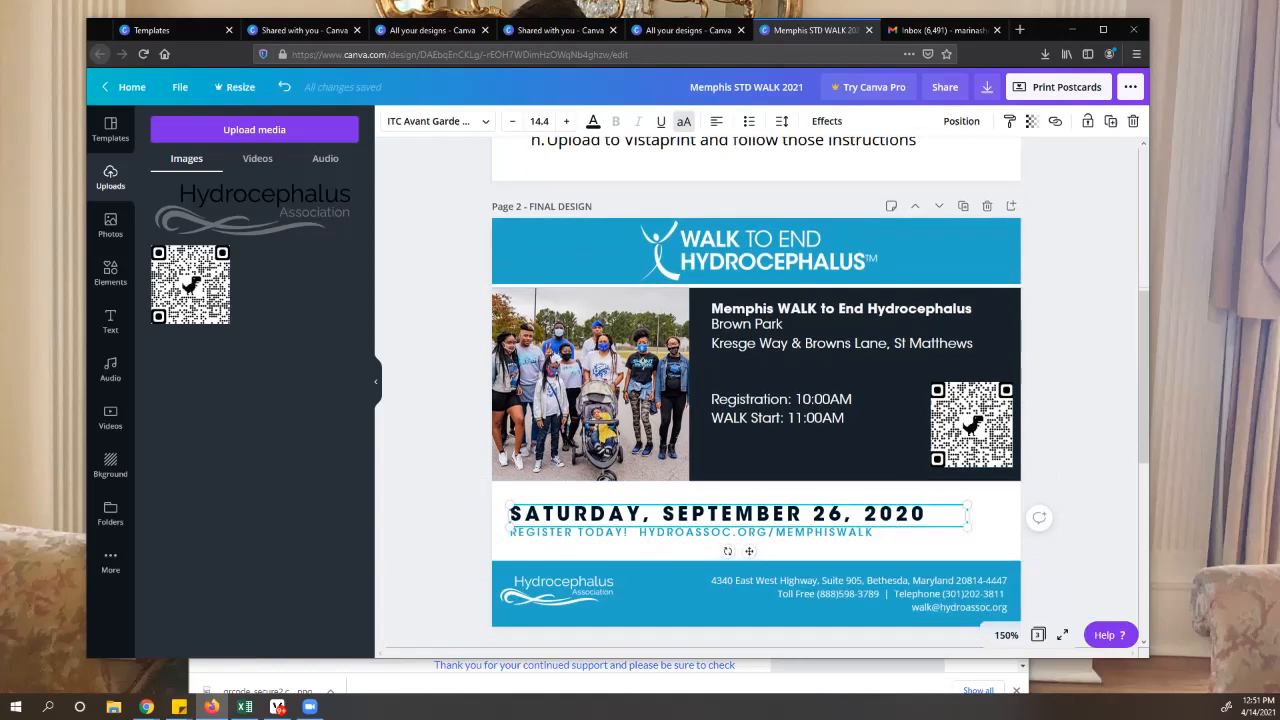
scroll(756, 400, down, 1)
scroll(756, 400, down, 3)
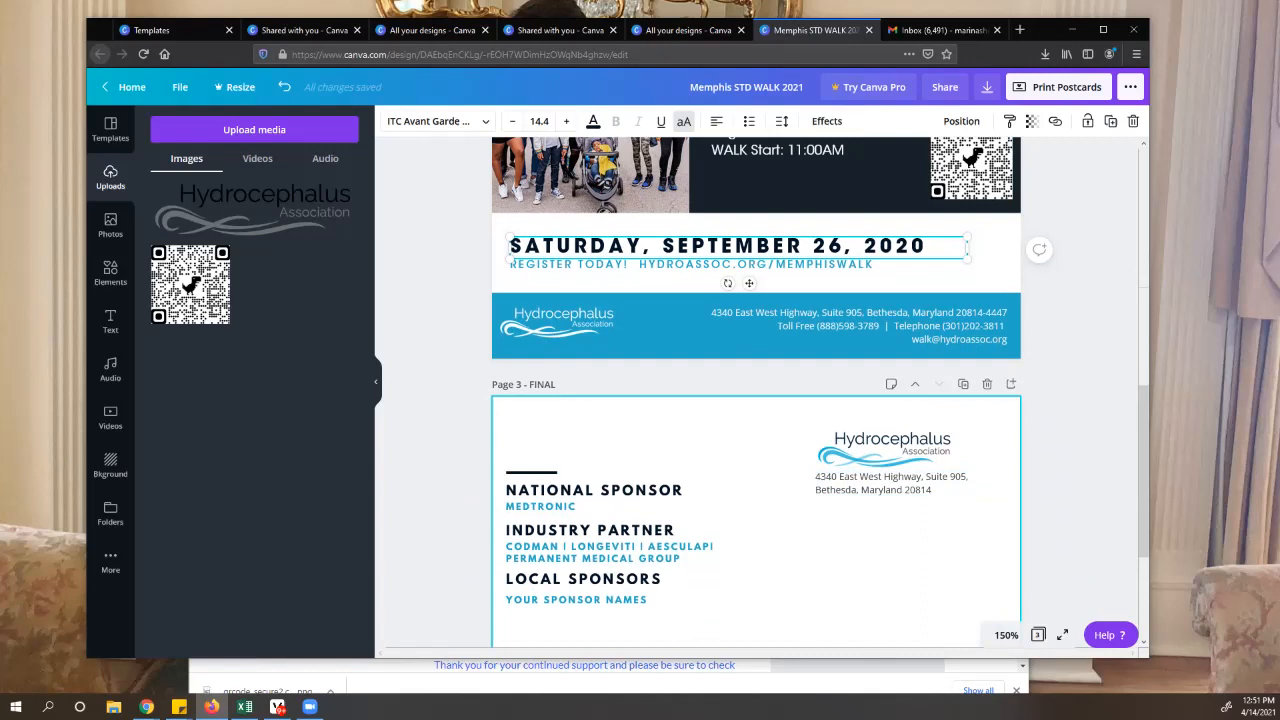
scroll(640, 506, down, 2)
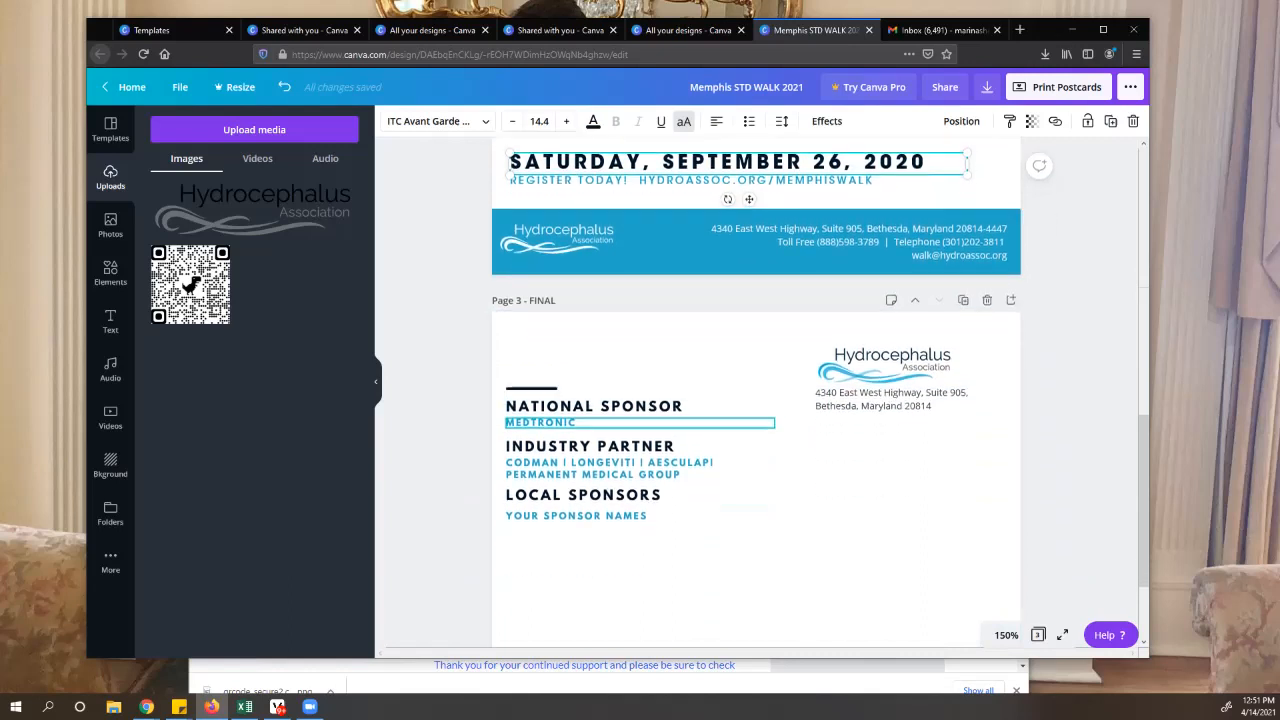
scroll(756, 400, down, 1)
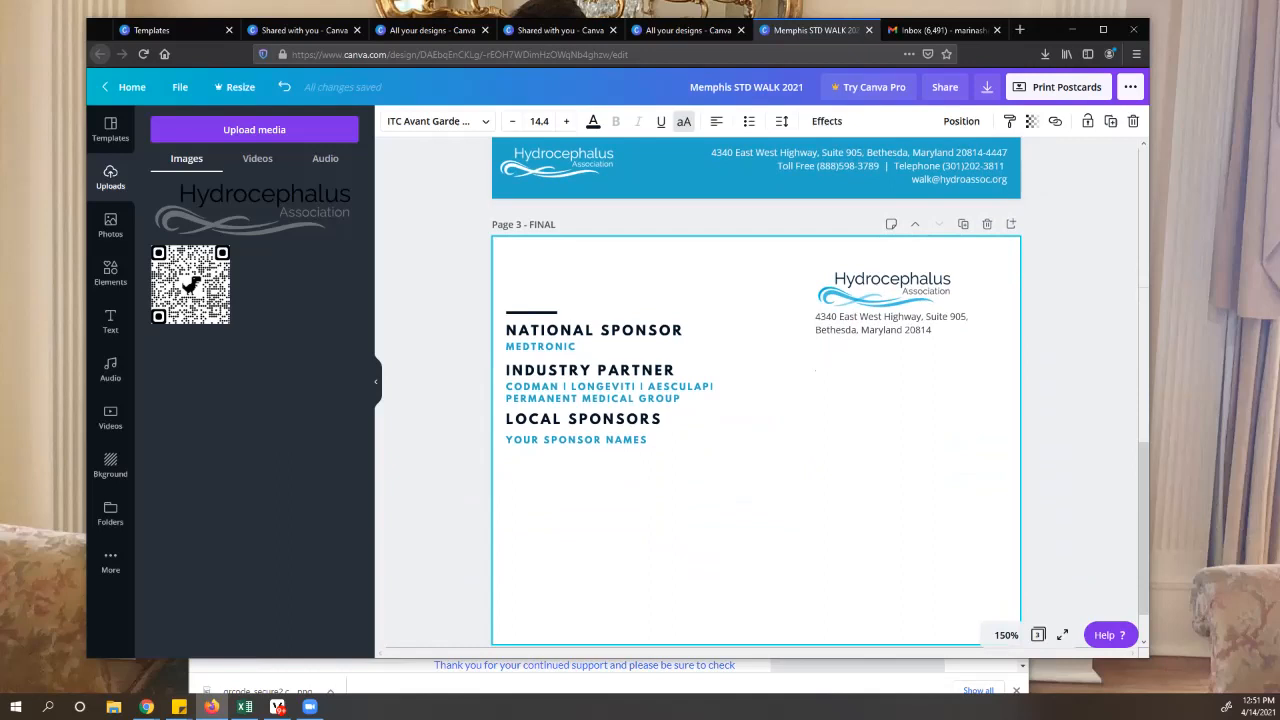
scroll(756, 400, down, 1)
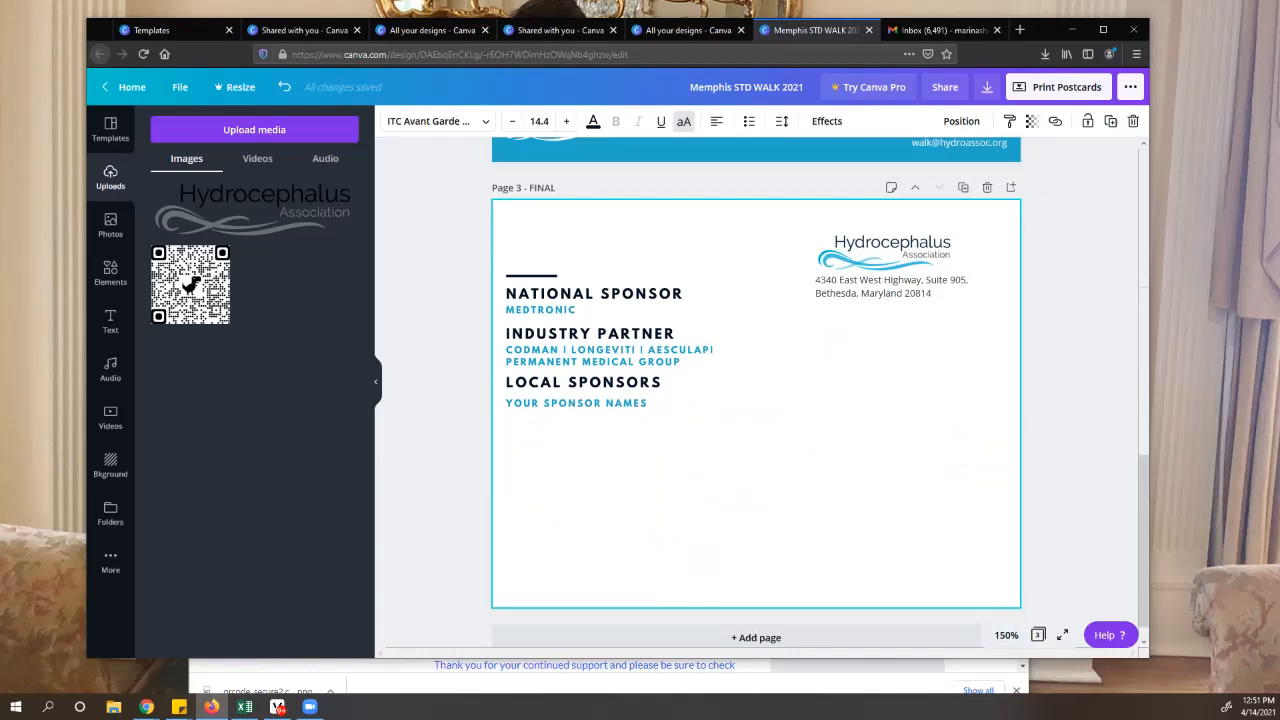
click(606, 383)
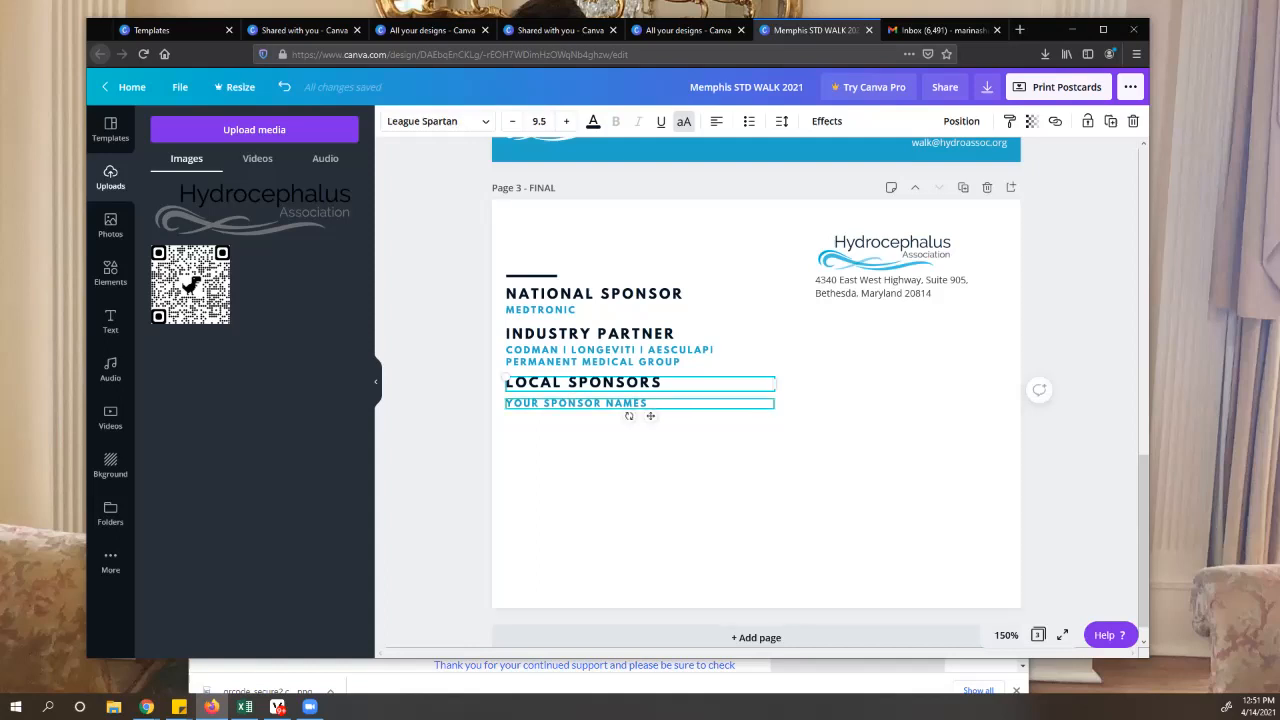
Replace the YOUR SPONSOR NAMES placeholder under LOCAL SPONSORS on page 3 with MOD PIZZA | CVS.
click(600, 403)
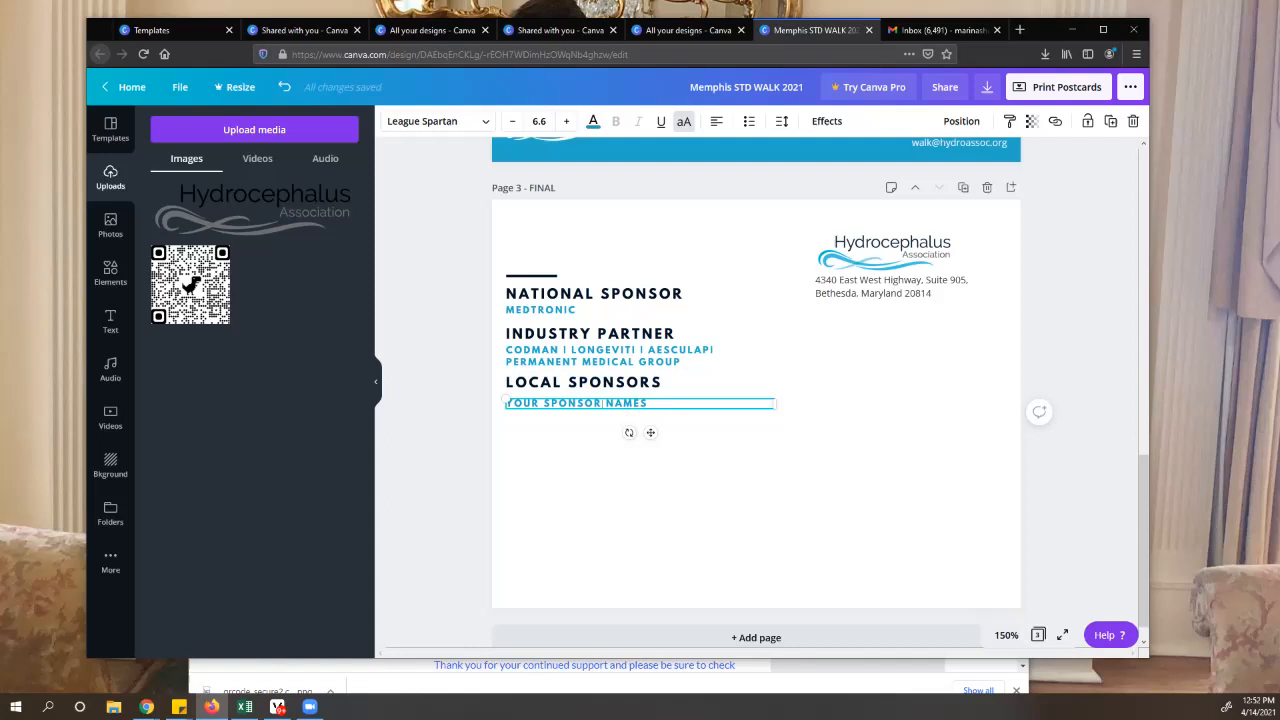
key(shift+Left)
key(shift+Left)
key(shift+Left)
key(shift+Left)
key(shift+Left)
key(shift+Left)
key(shift+Left)
key(shift+Left)
key(shift+Left)
key(shift+Left)
key(shift+Left)
key(shift+Left)
key(shift+Left)
key(shift+Left)
key(shift+Left)
key(shift+Left)
key(shift+Left)
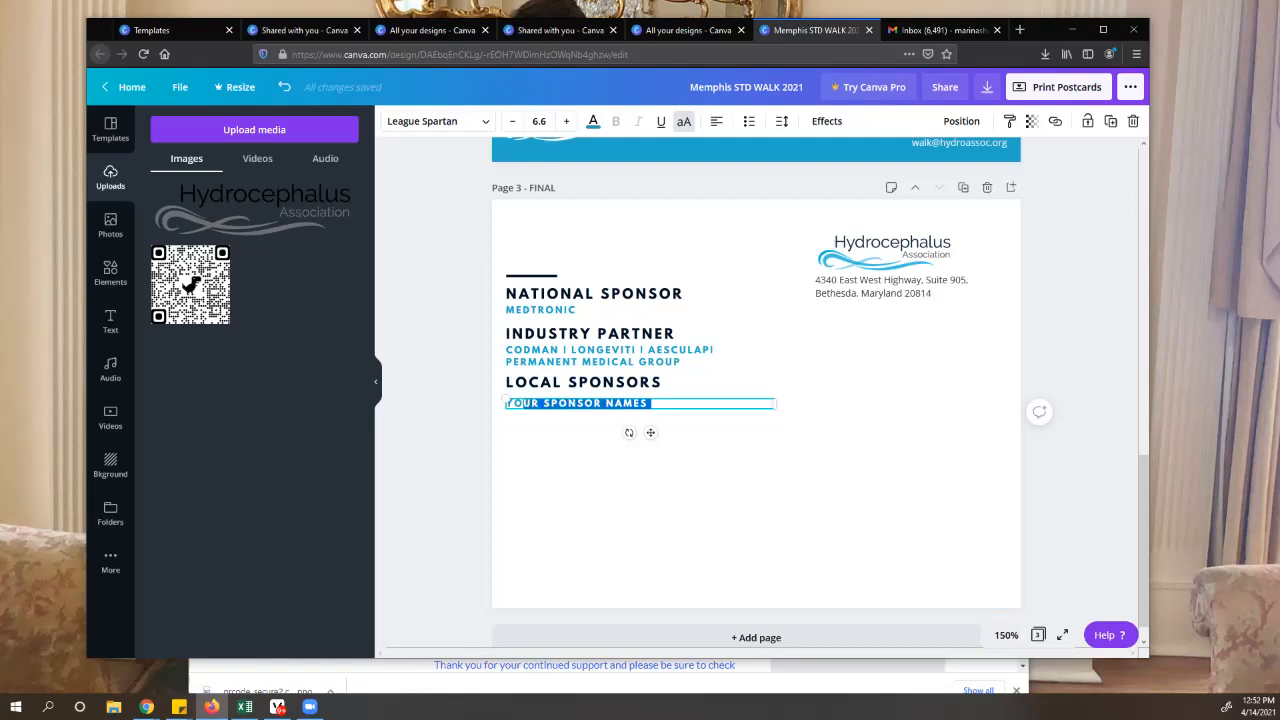
key(shift+Left)
text(MOD PIZZA)
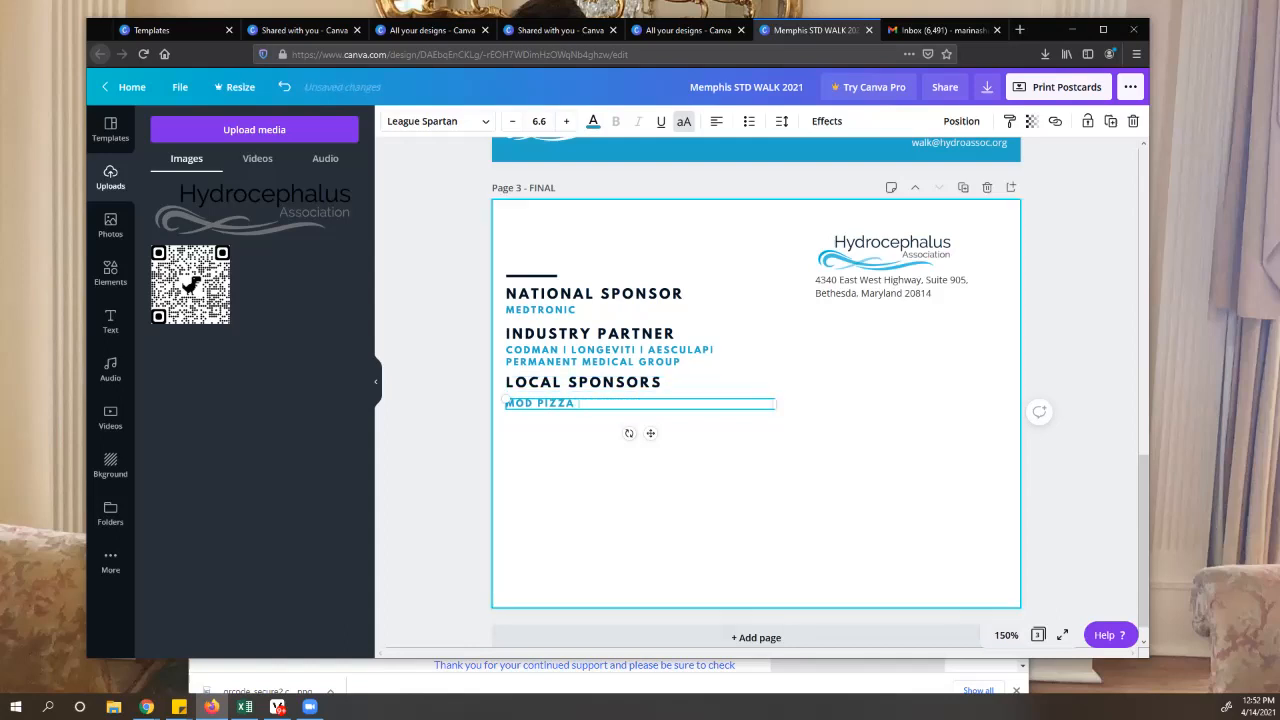
text(| CVS |)
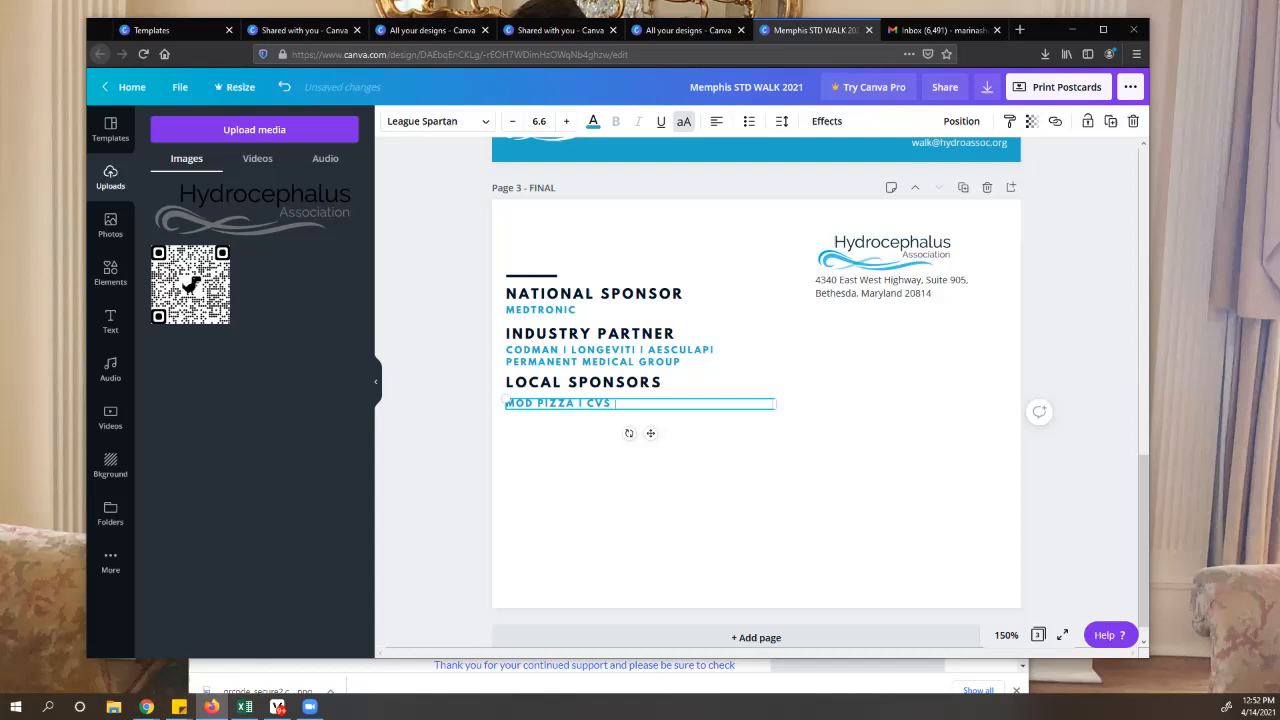
Add CVS and GIANT FOODS on separate lines below the first line of local sponsors.
key(Return)
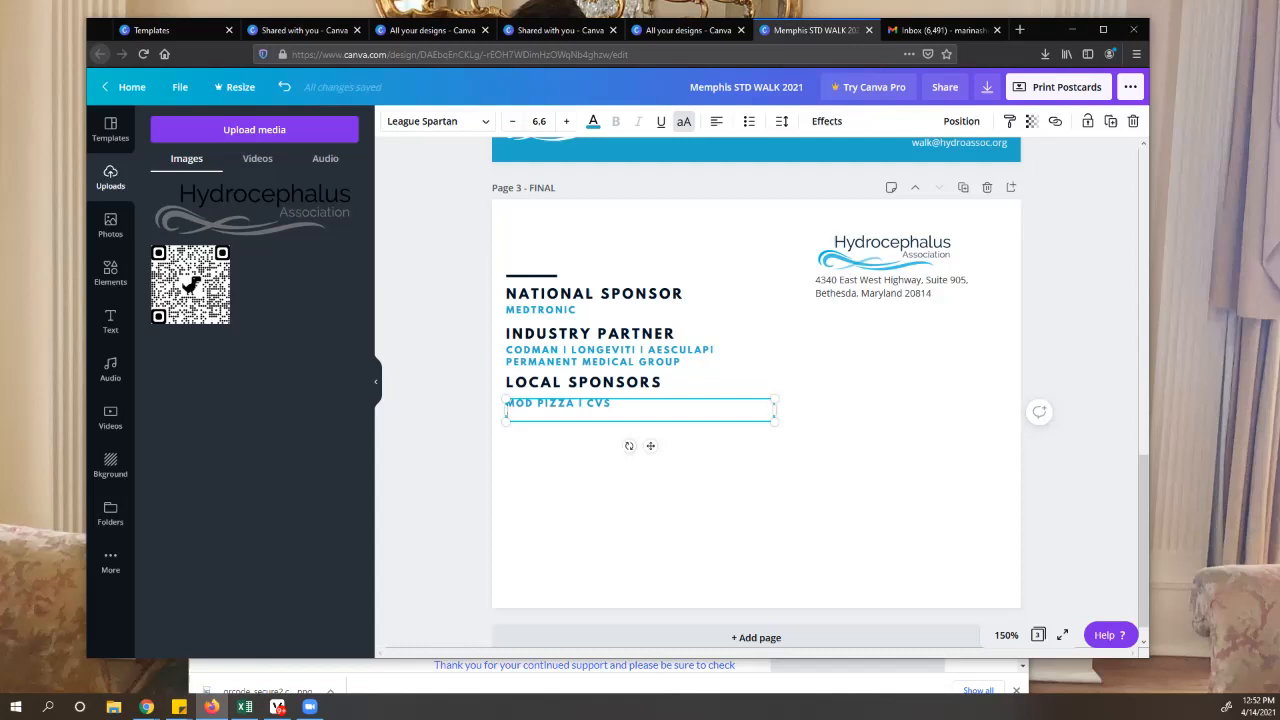
text(CVS)
key(Return)
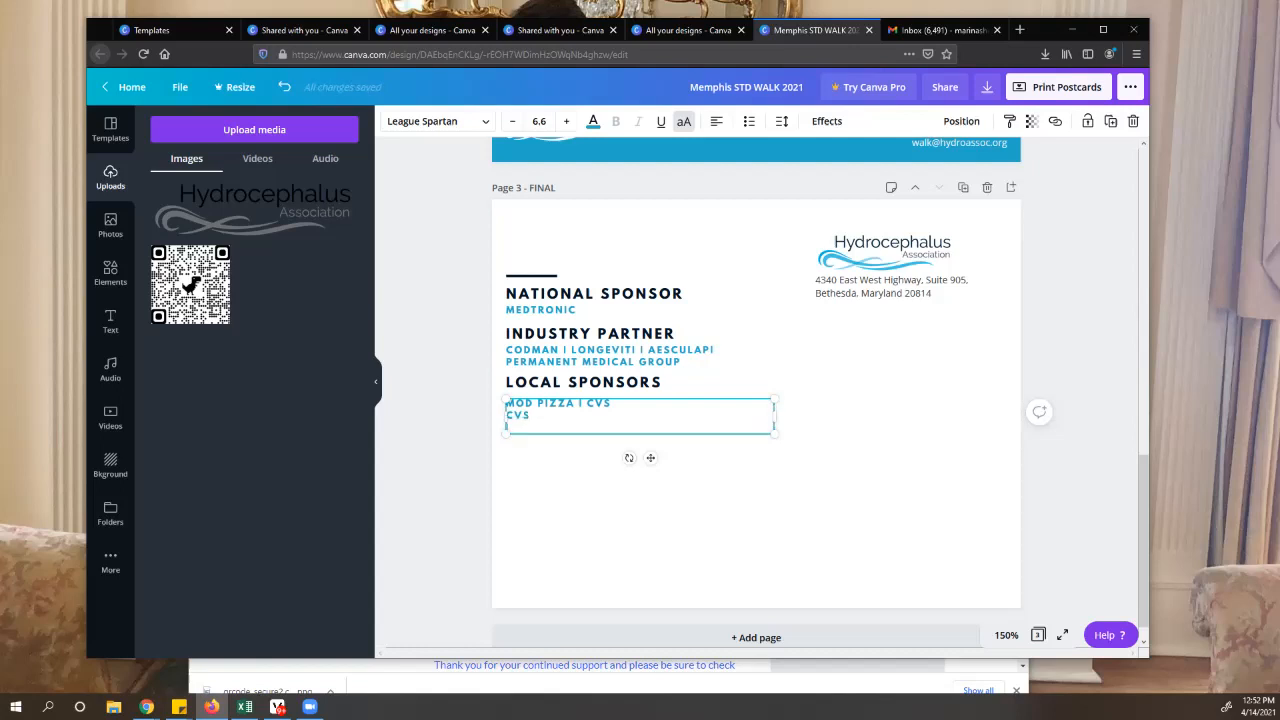
text(GIANT FOODS)
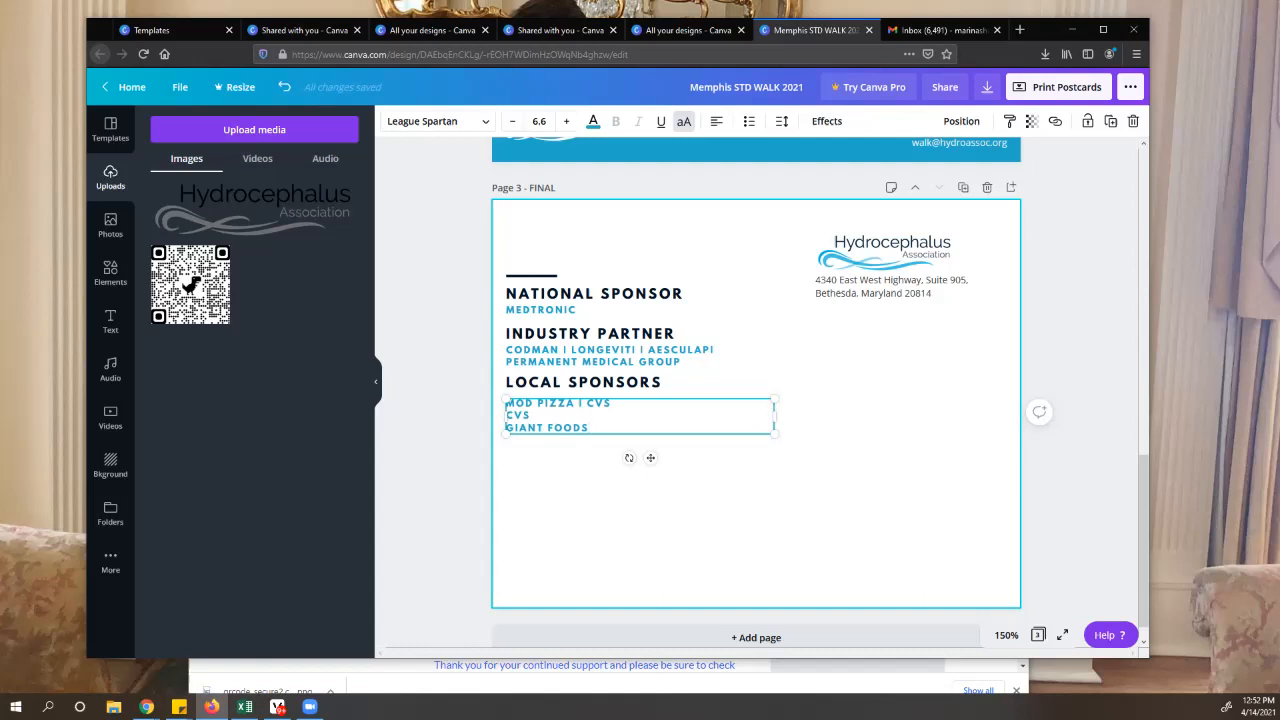
Limit the PDF Print download to page 2, FINAL DESIGN, and page 3, FINAL, and close the download options without downloading.
scroll(756, 392, up, 5)
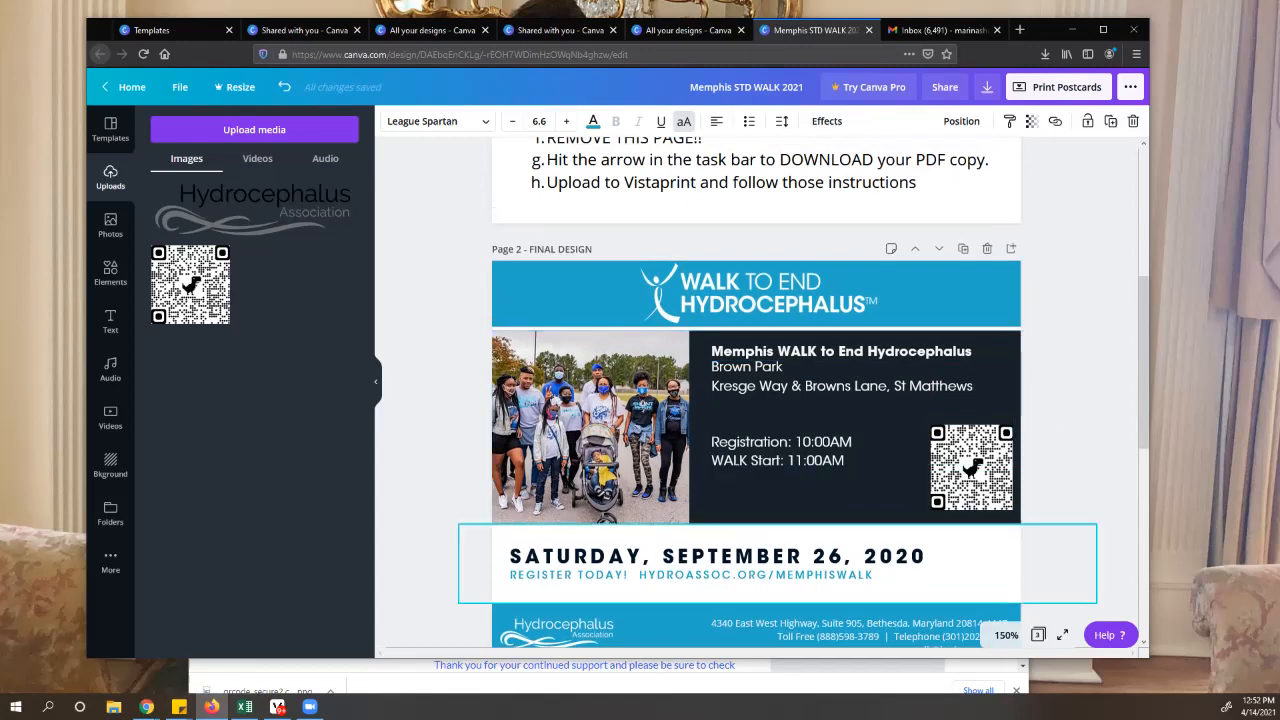
scroll(756, 440, up, 3)
scroll(756, 392, up, 4)
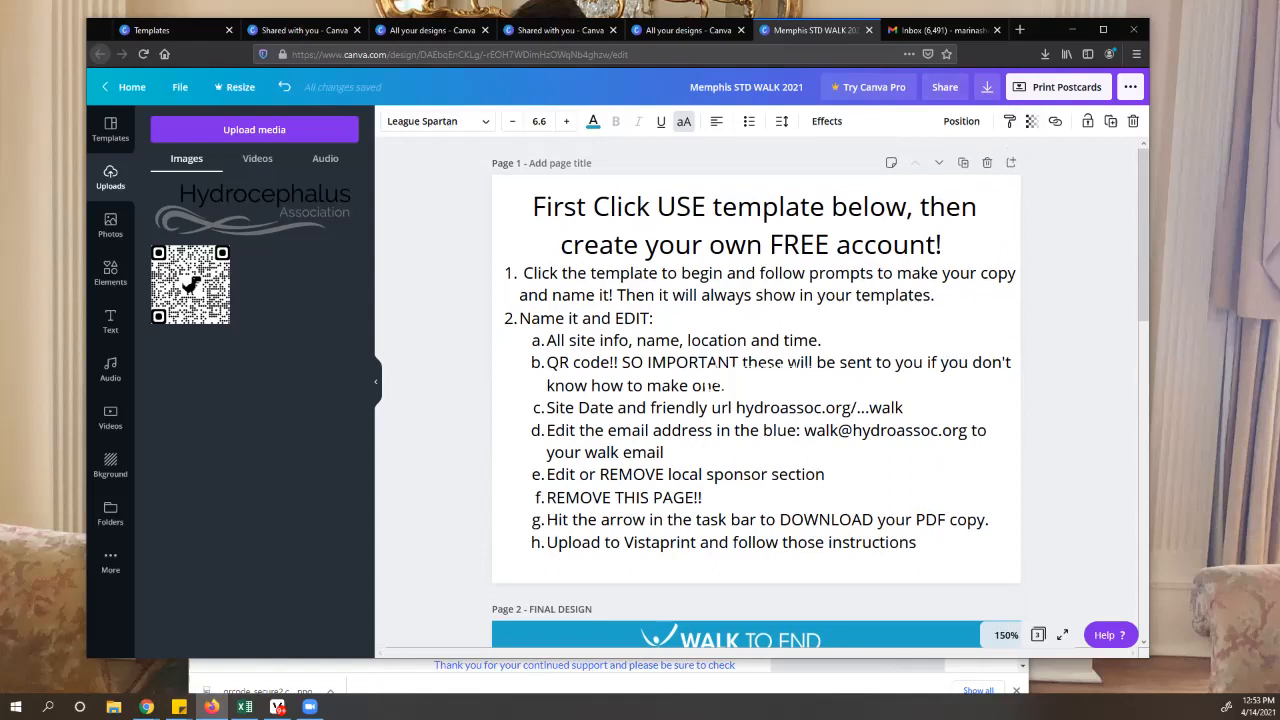
click(987, 87)
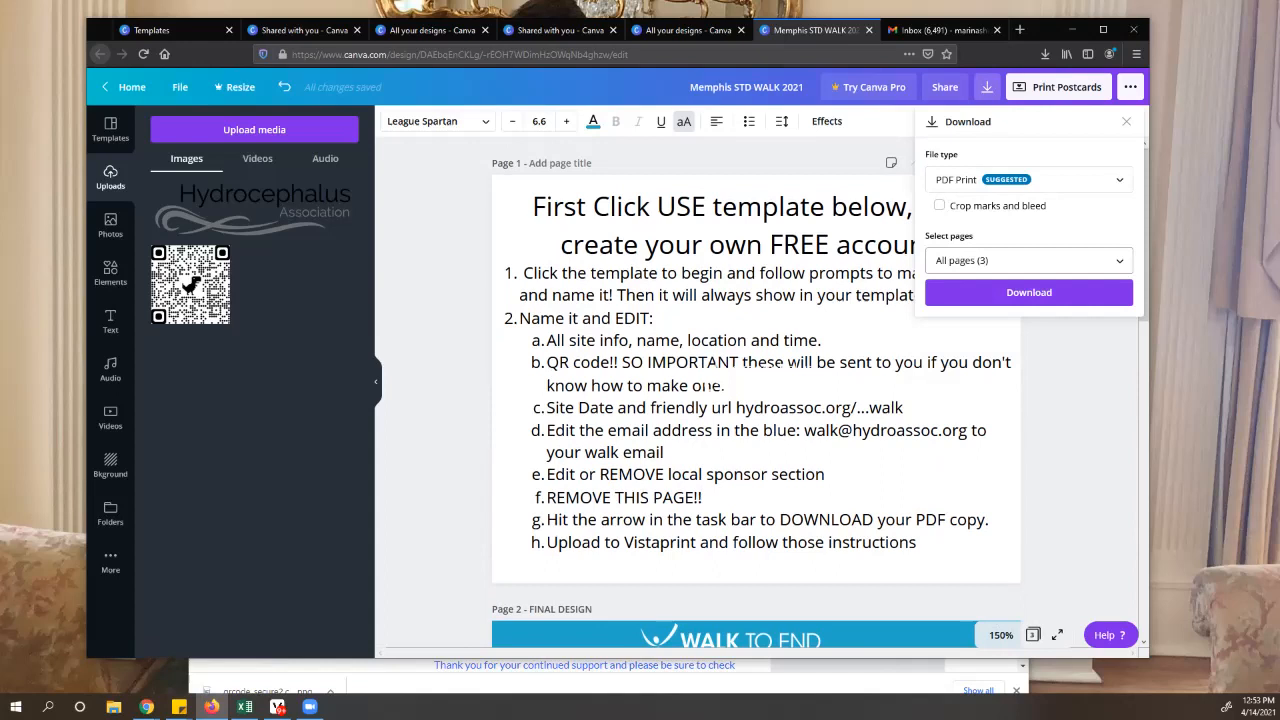
click(1028, 260)
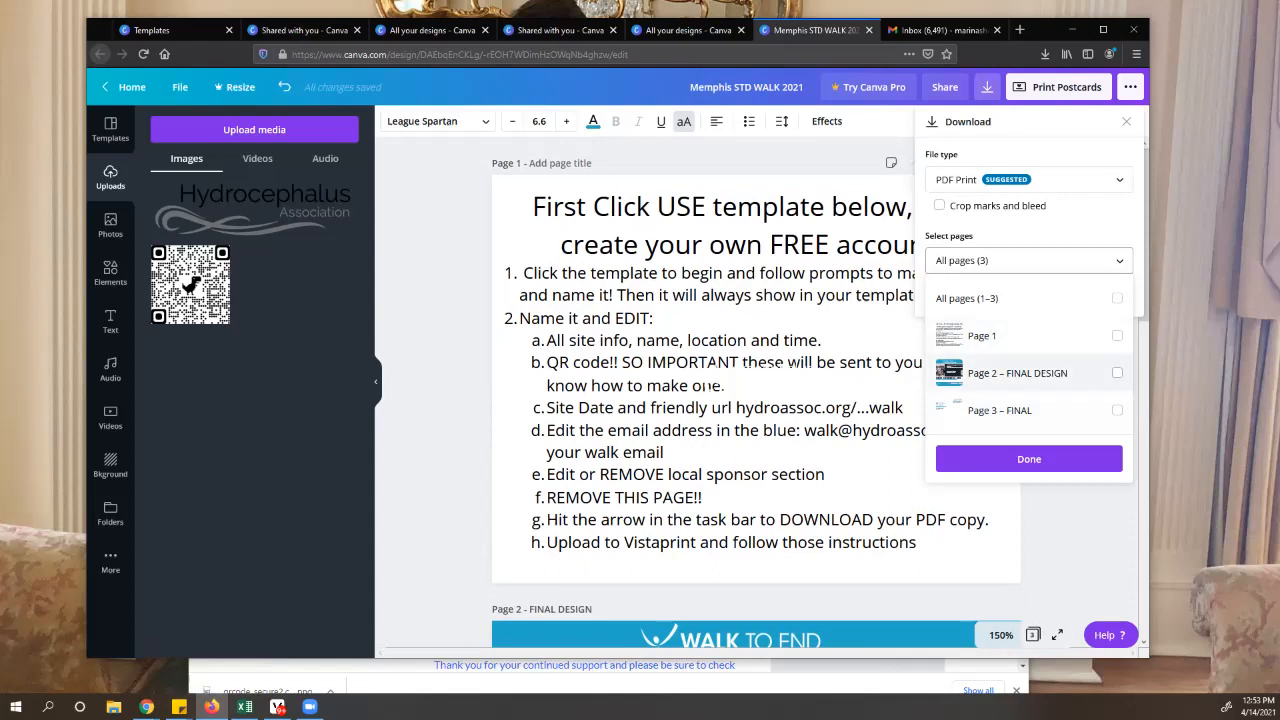
click(1017, 373)
click(1017, 410)
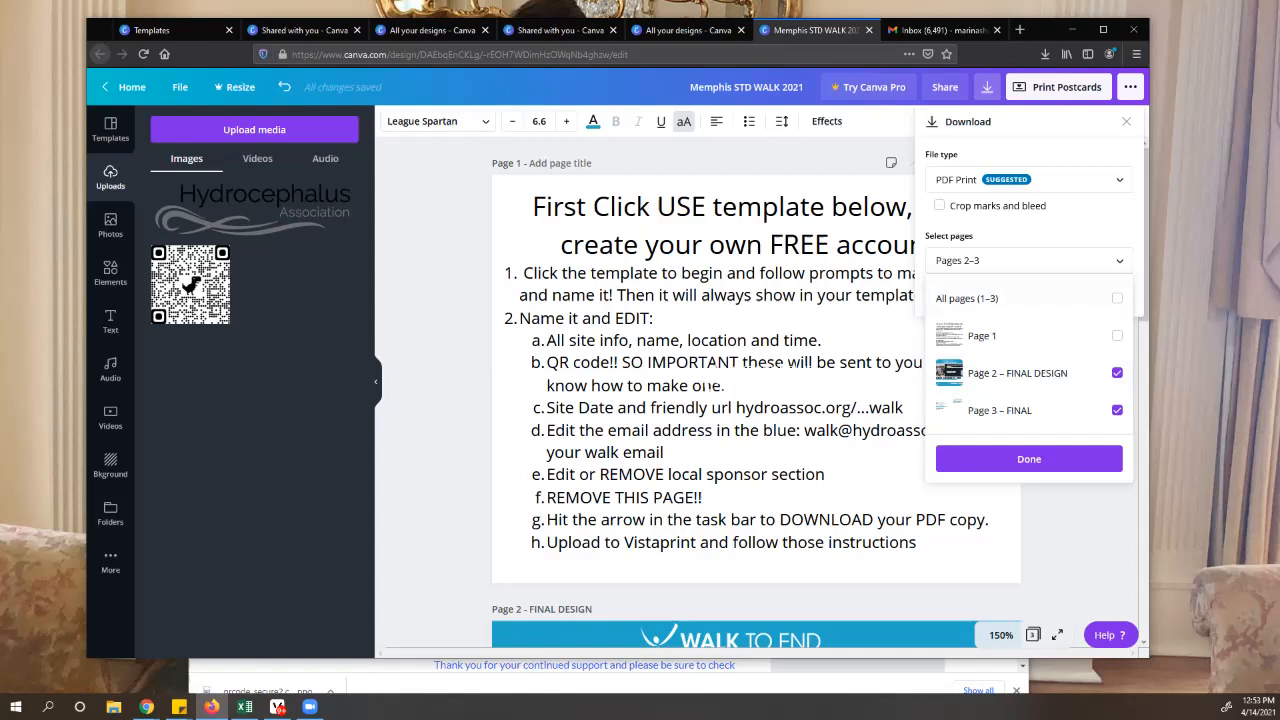
click(1029, 459)
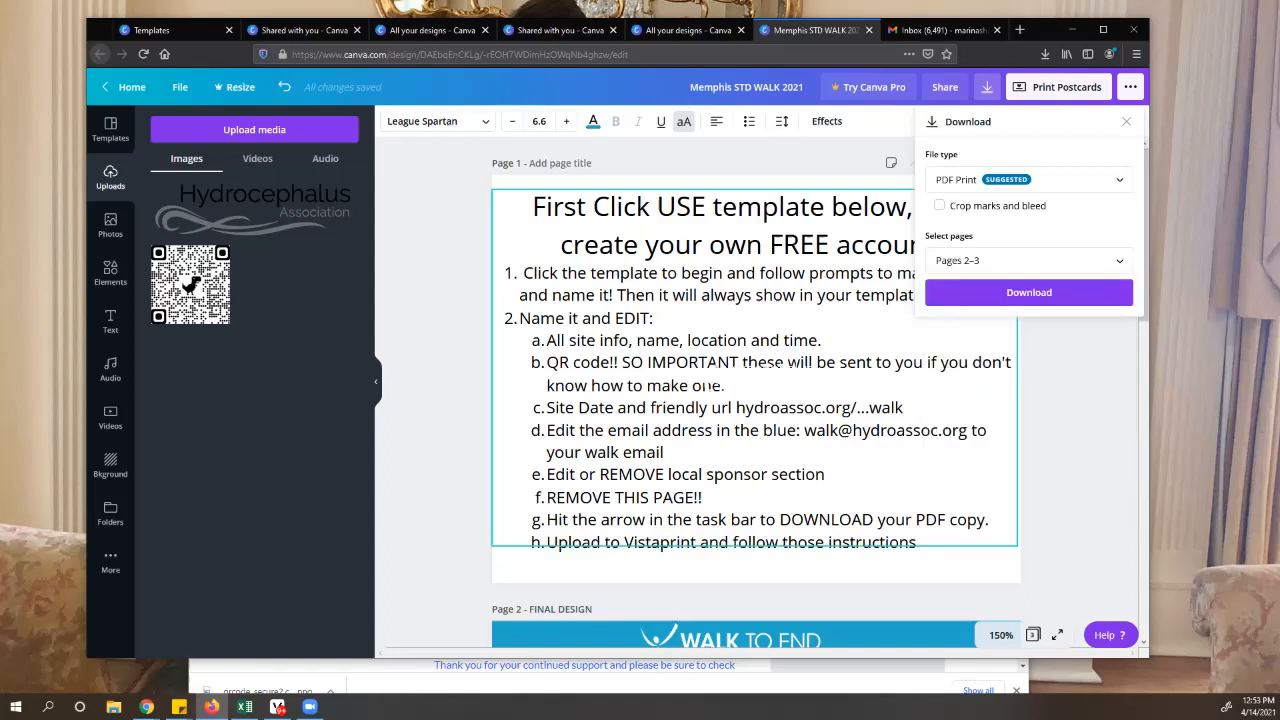
click(1125, 121)
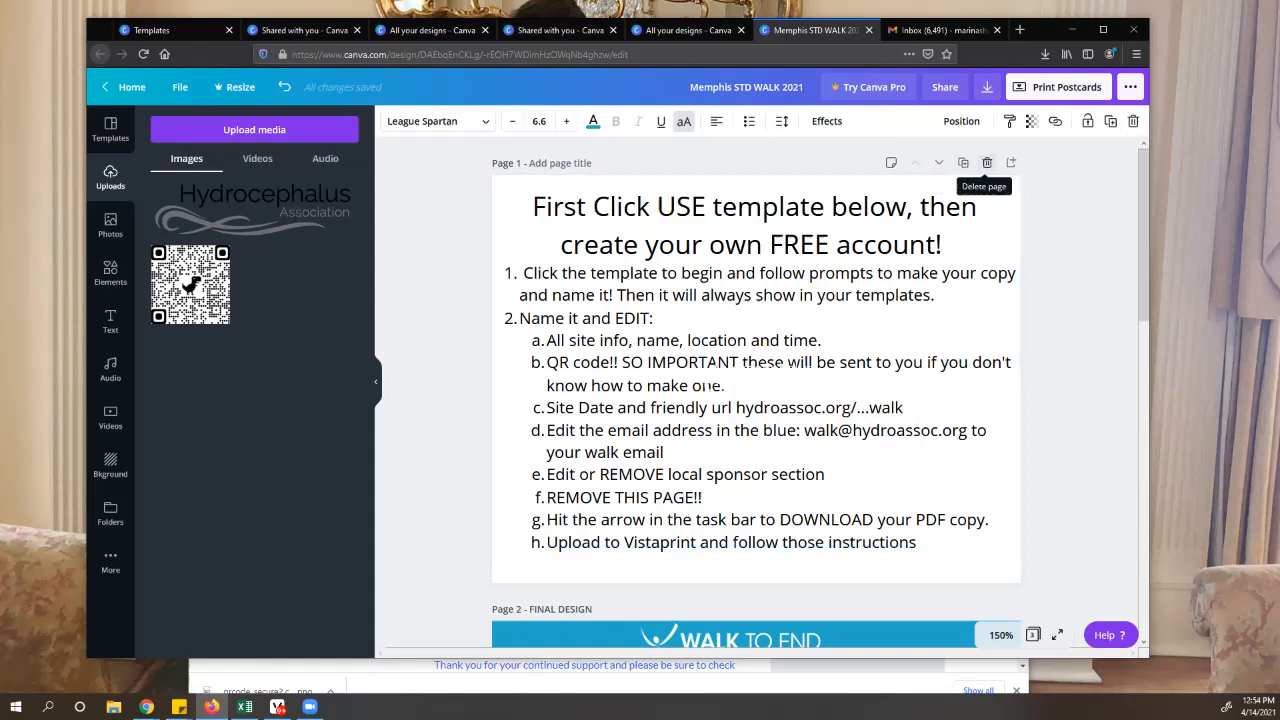
Delete the instructions page, page 1, from the design.
click(987, 162)
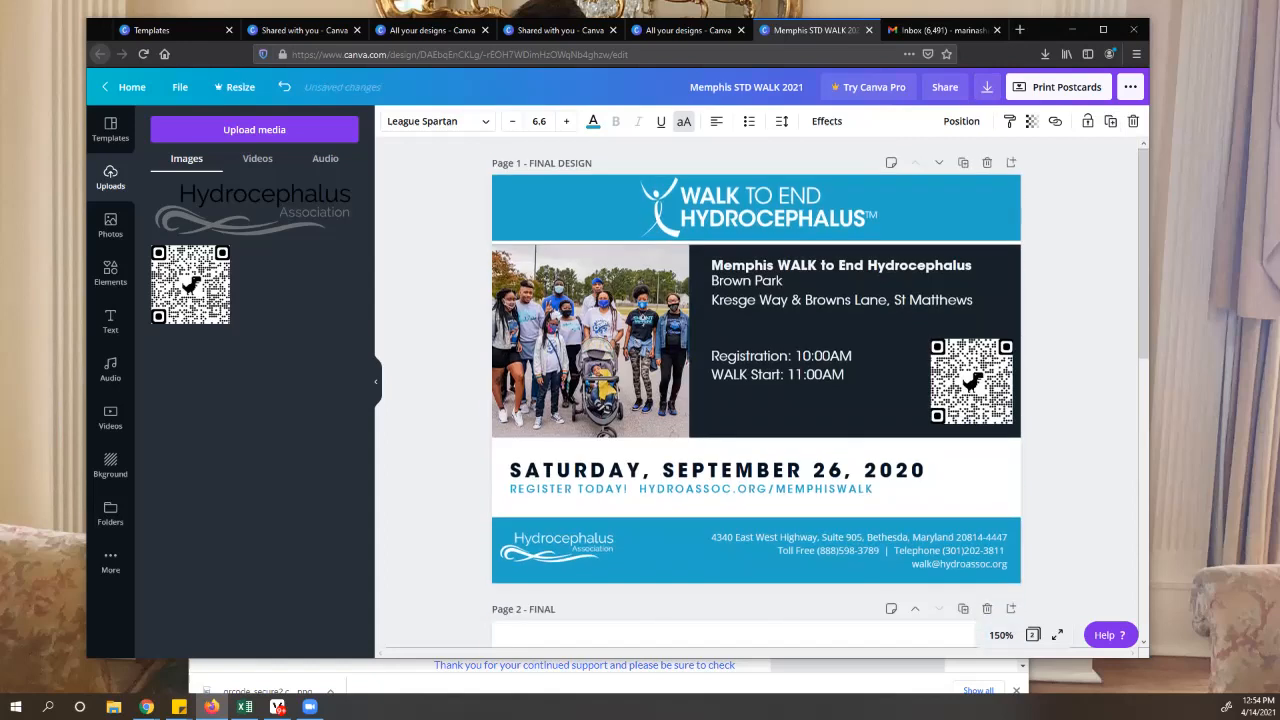
scroll(756, 392, down, 1)
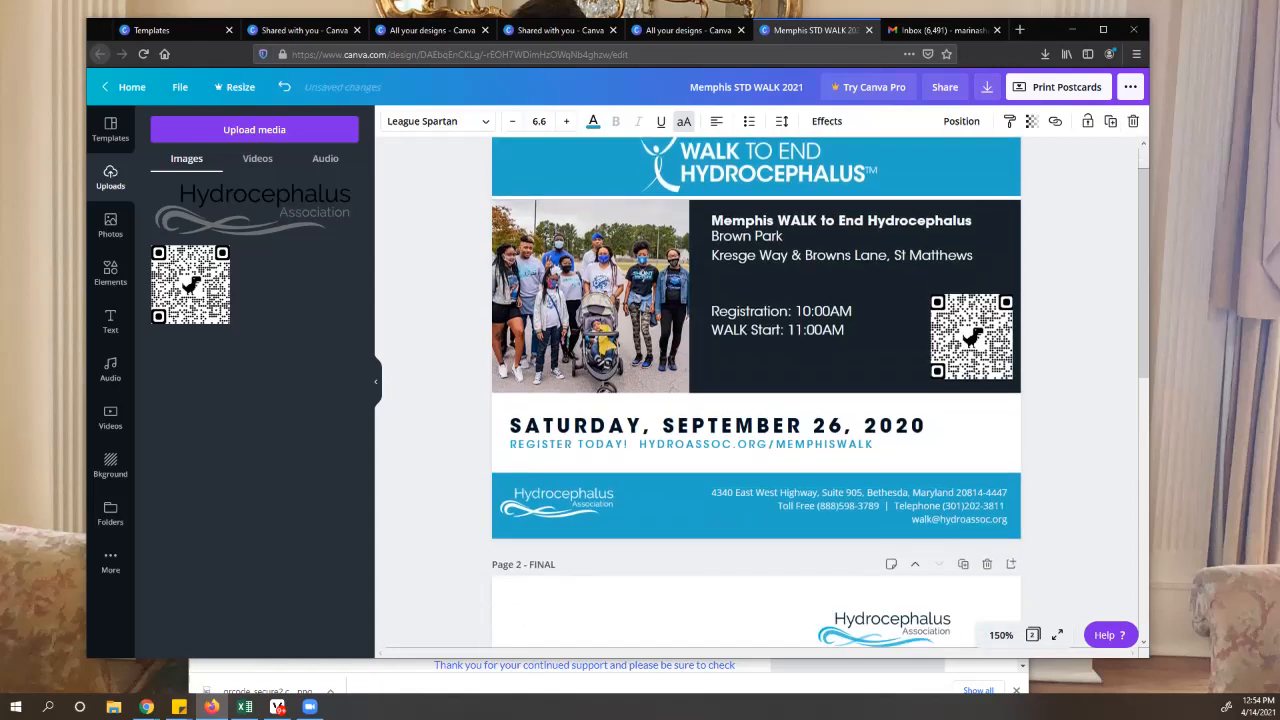
scroll(756, 392, up, 1)
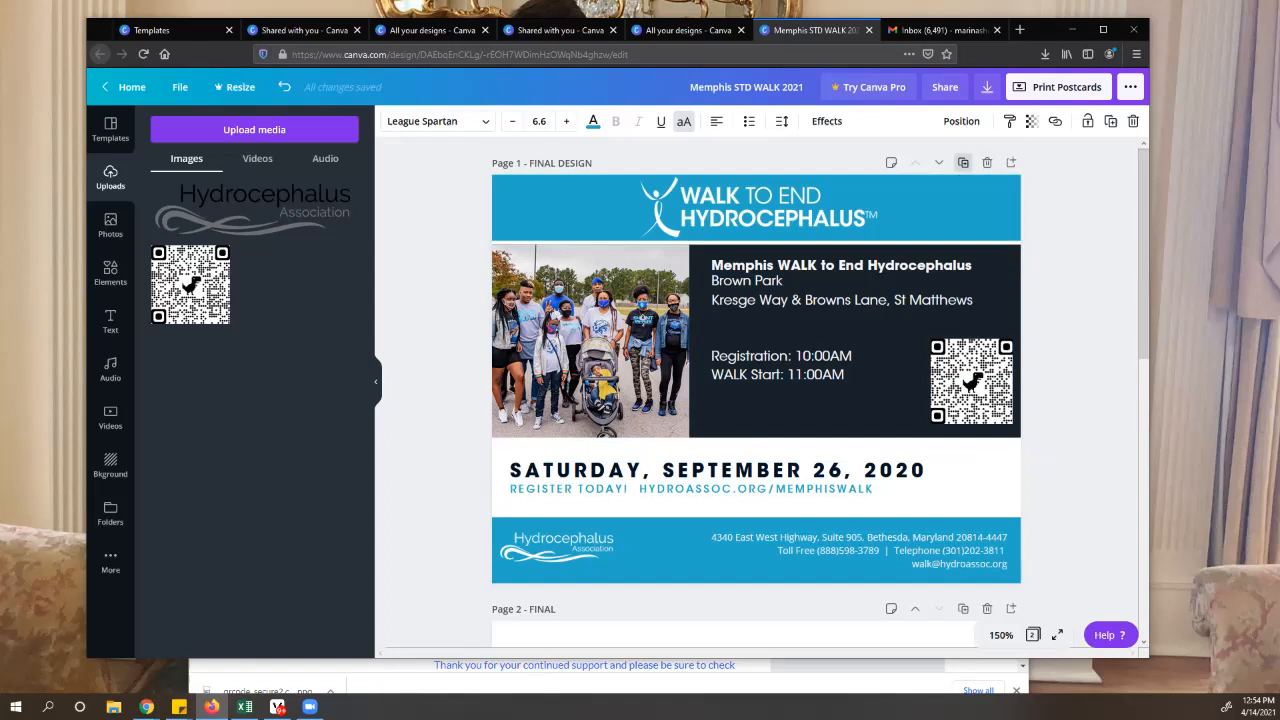
Duplicate the FINAL DESIGN page and check the copy against the original.
click(963, 162)
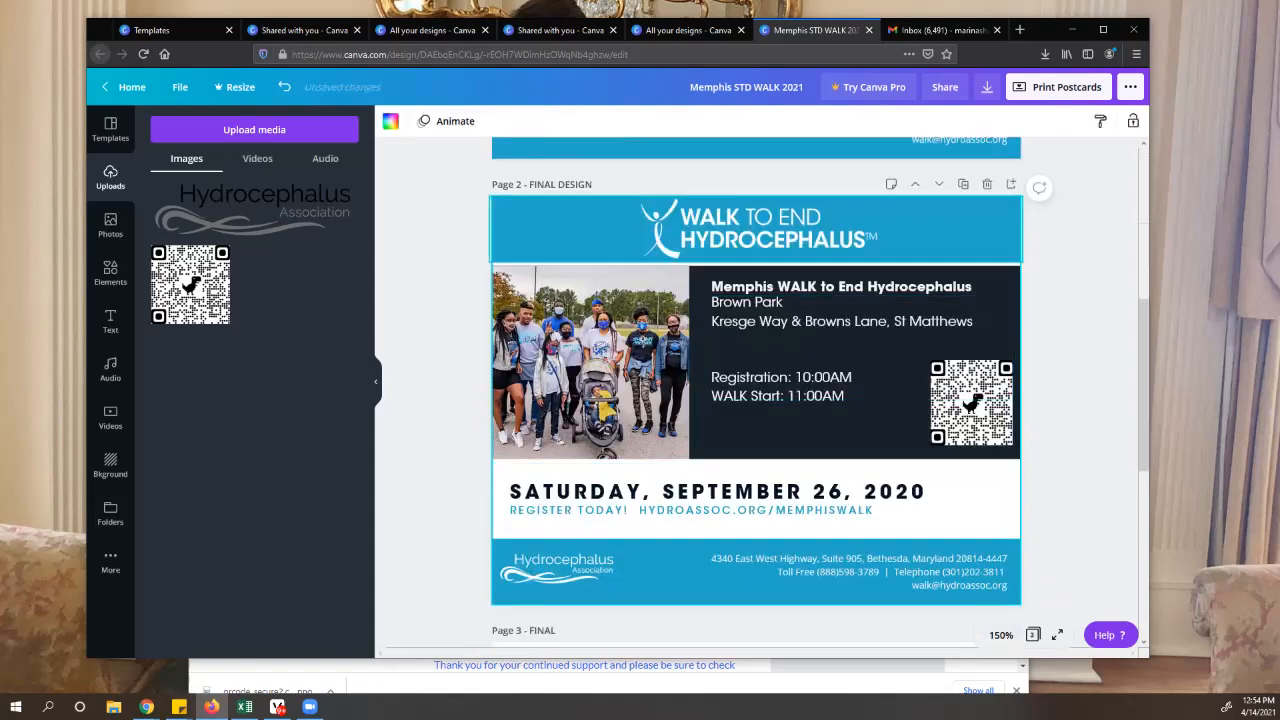
scroll(940, 236, up, 2)
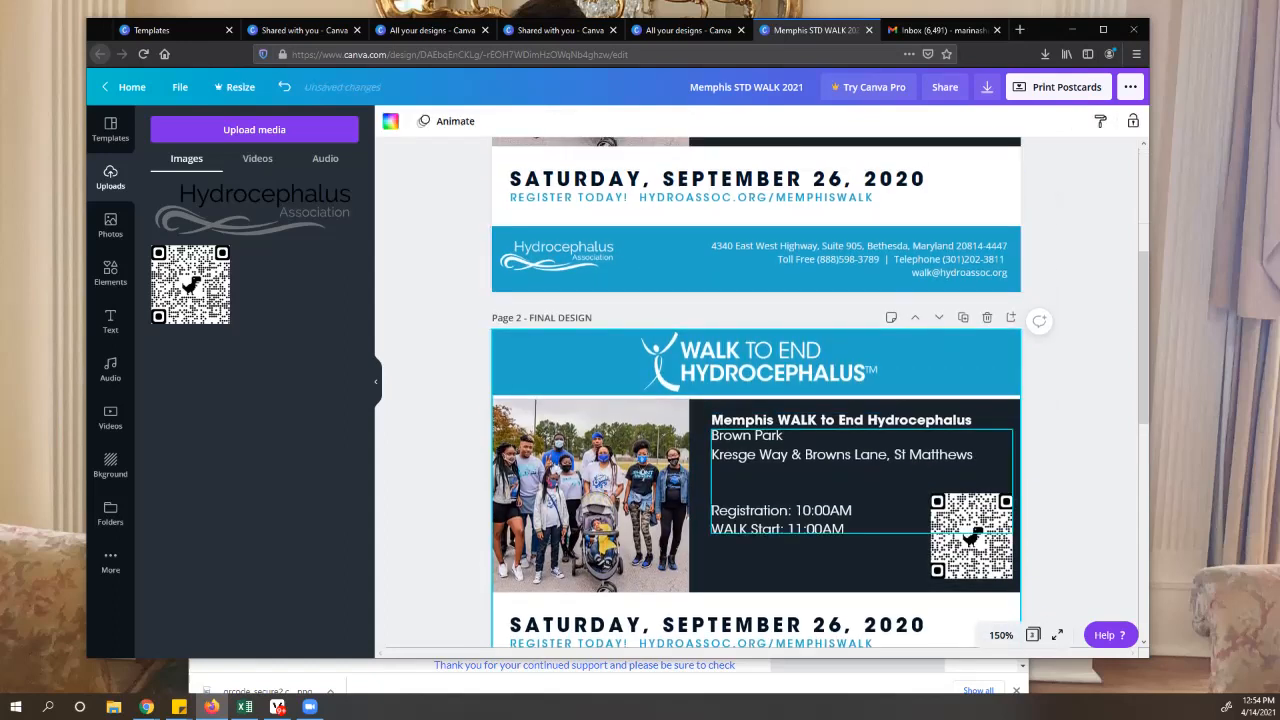
scroll(756, 392, down, 3)
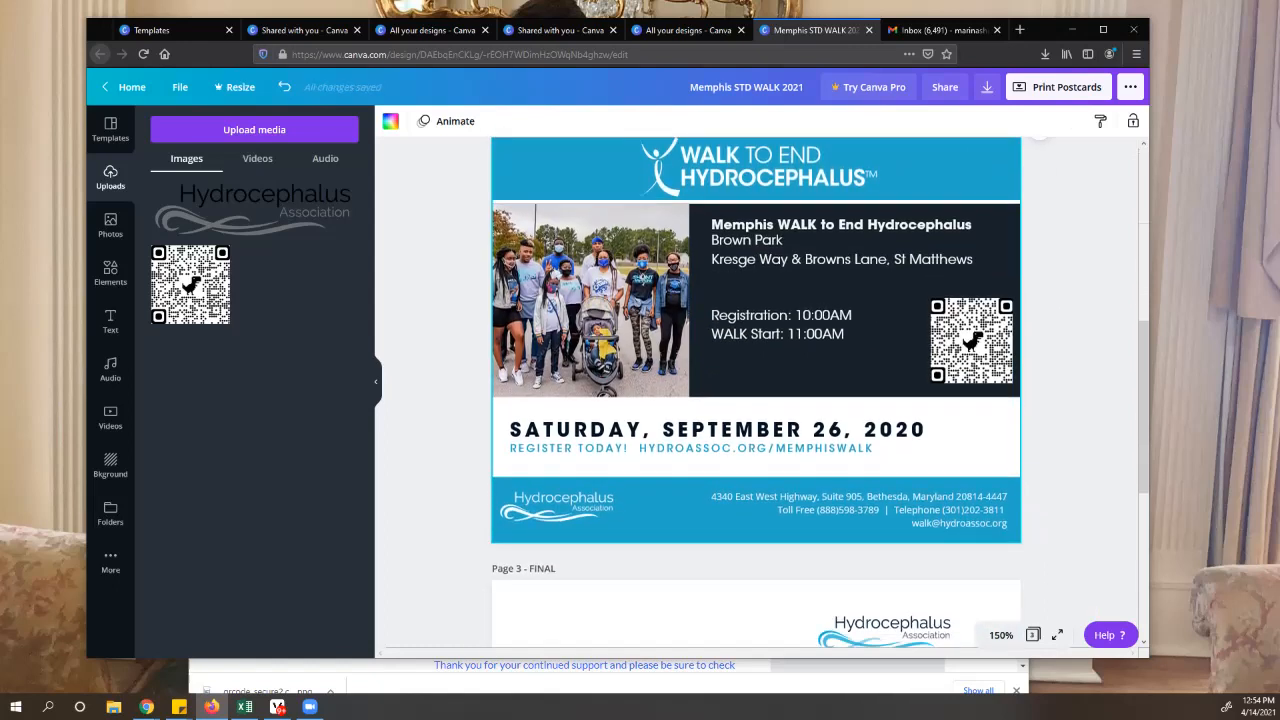
scroll(756, 392, up, 5)
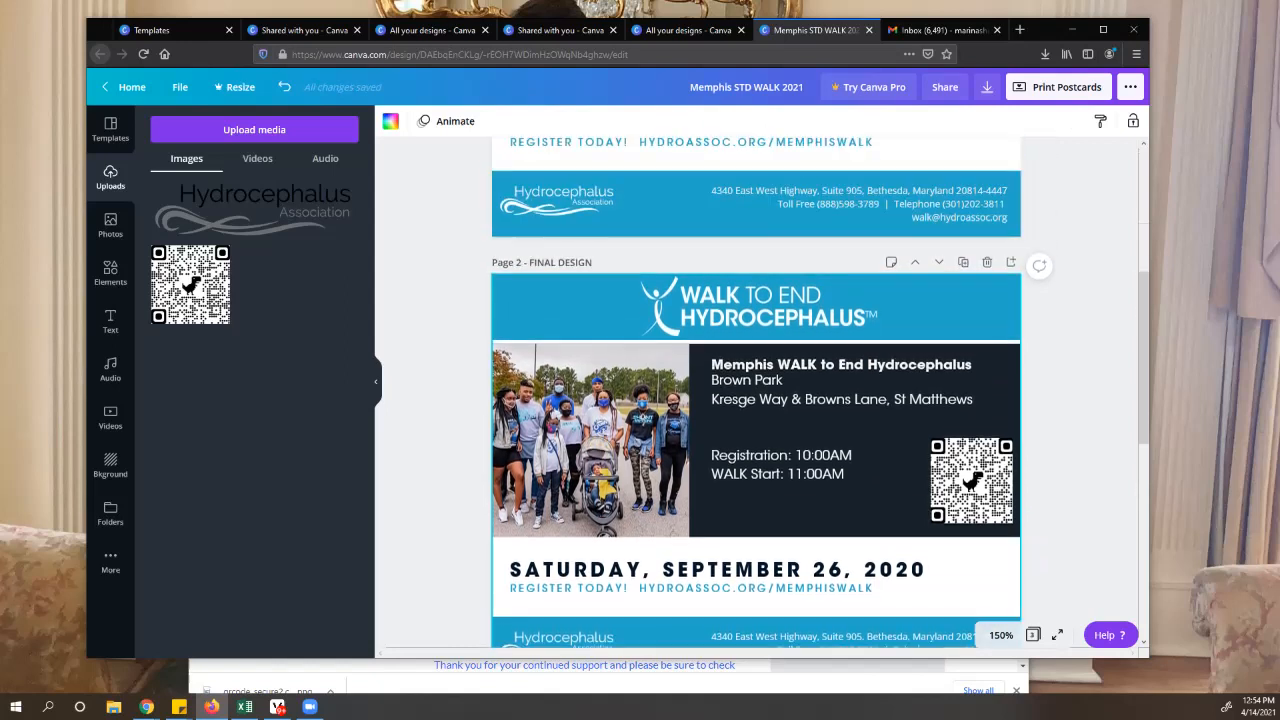
scroll(756, 392, up, 2)
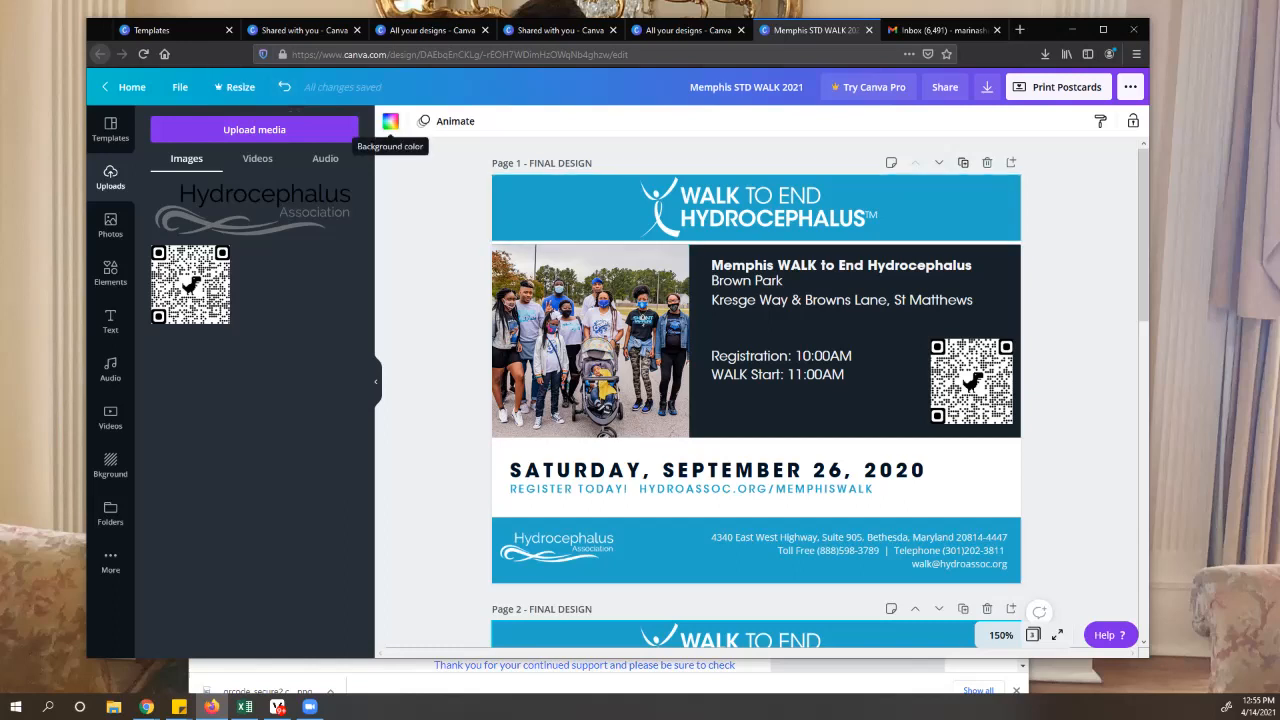
Display the background color choices for the duplicated FINAL DESIGN page.
click(390, 121)
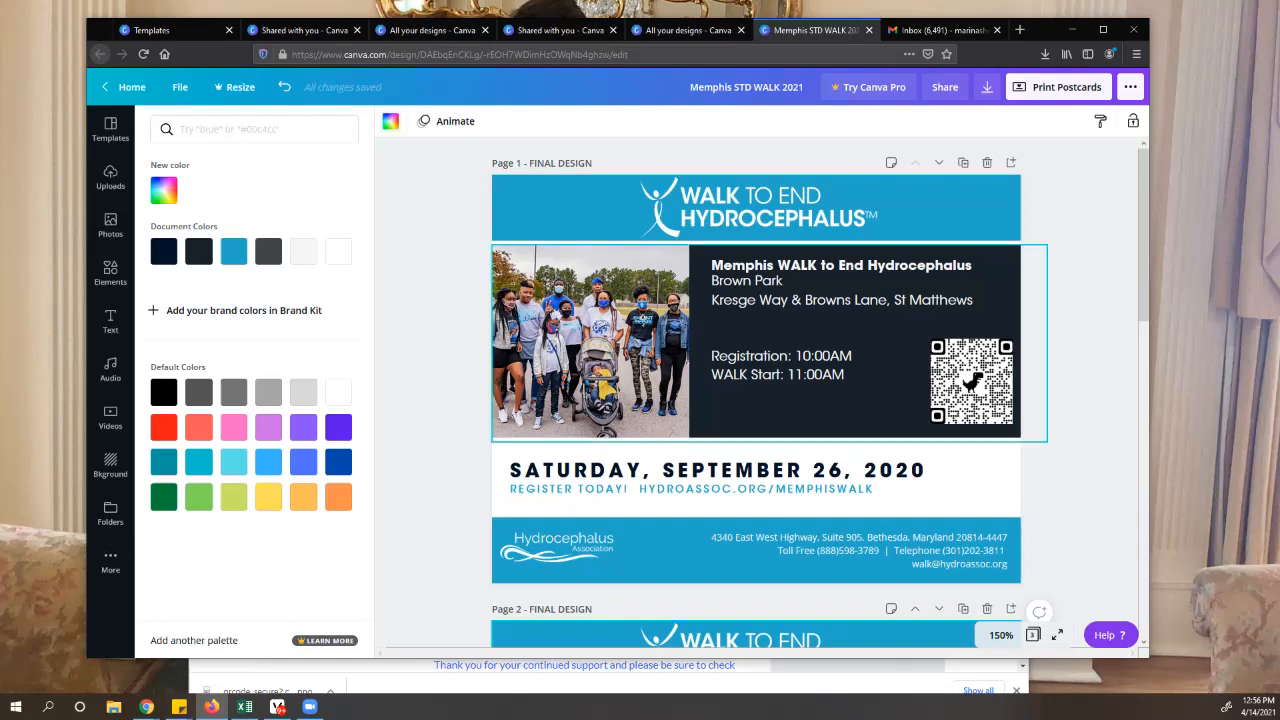
scroll(756, 460, down, 1)
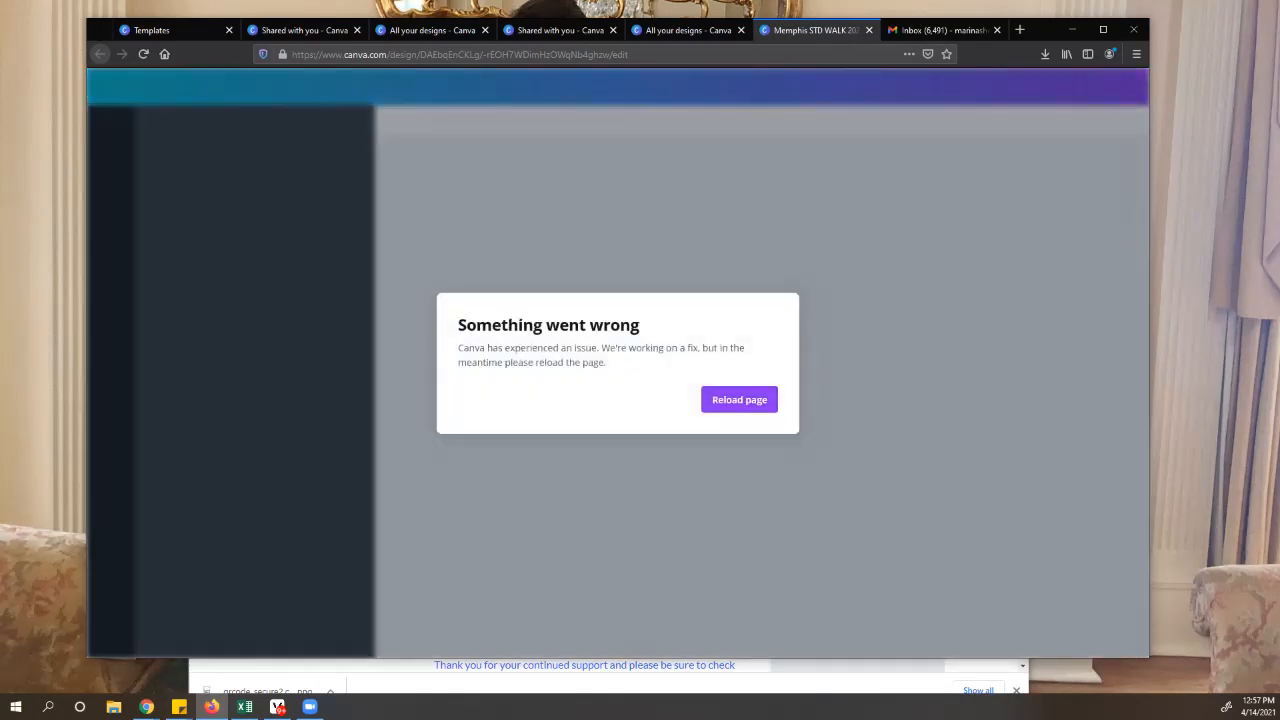
Reload the design and dismiss the Canva Pro trial offer.
click(739, 399)
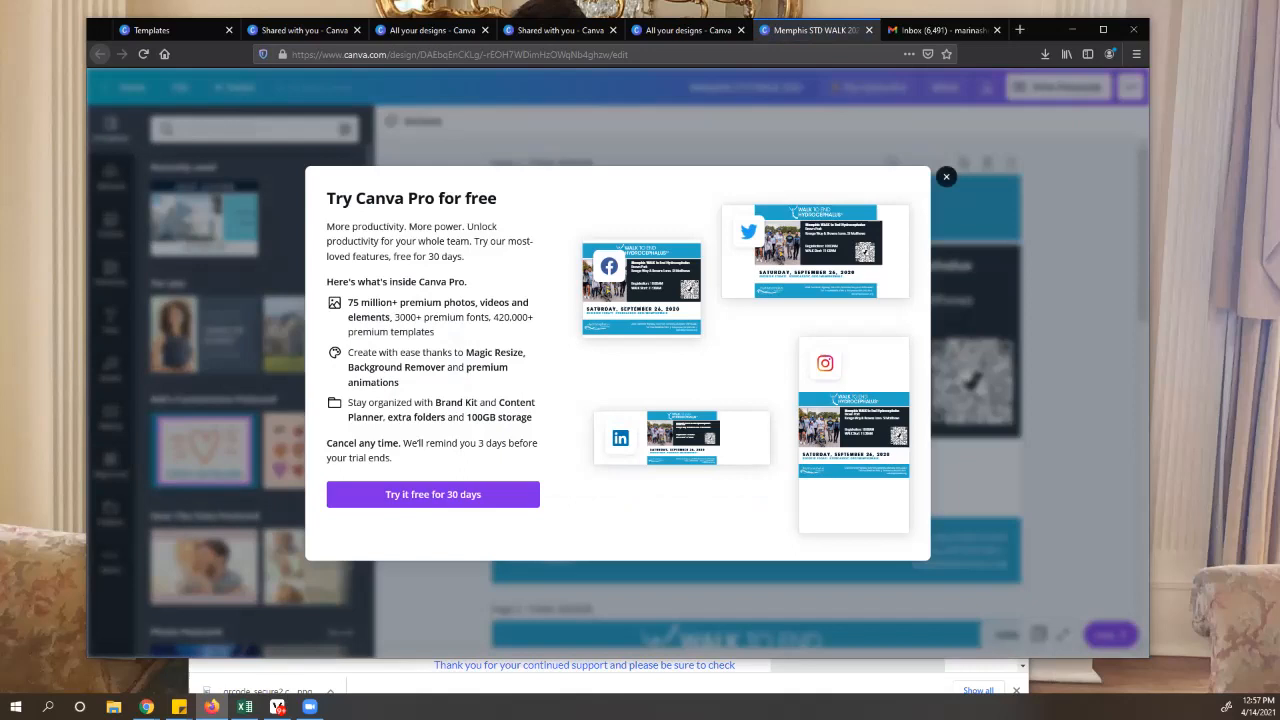
click(946, 176)
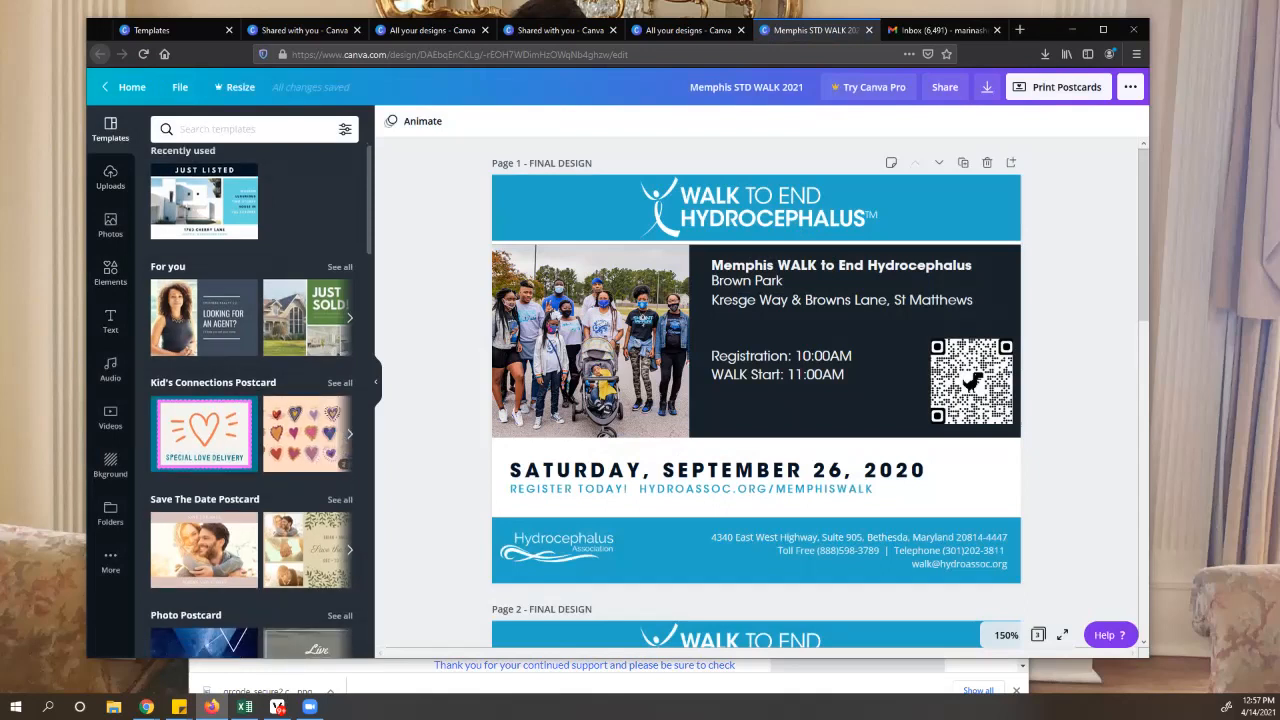
Browse the postcard template categories.
scroll(252, 400, down, 3)
scroll(252, 400, down, 7)
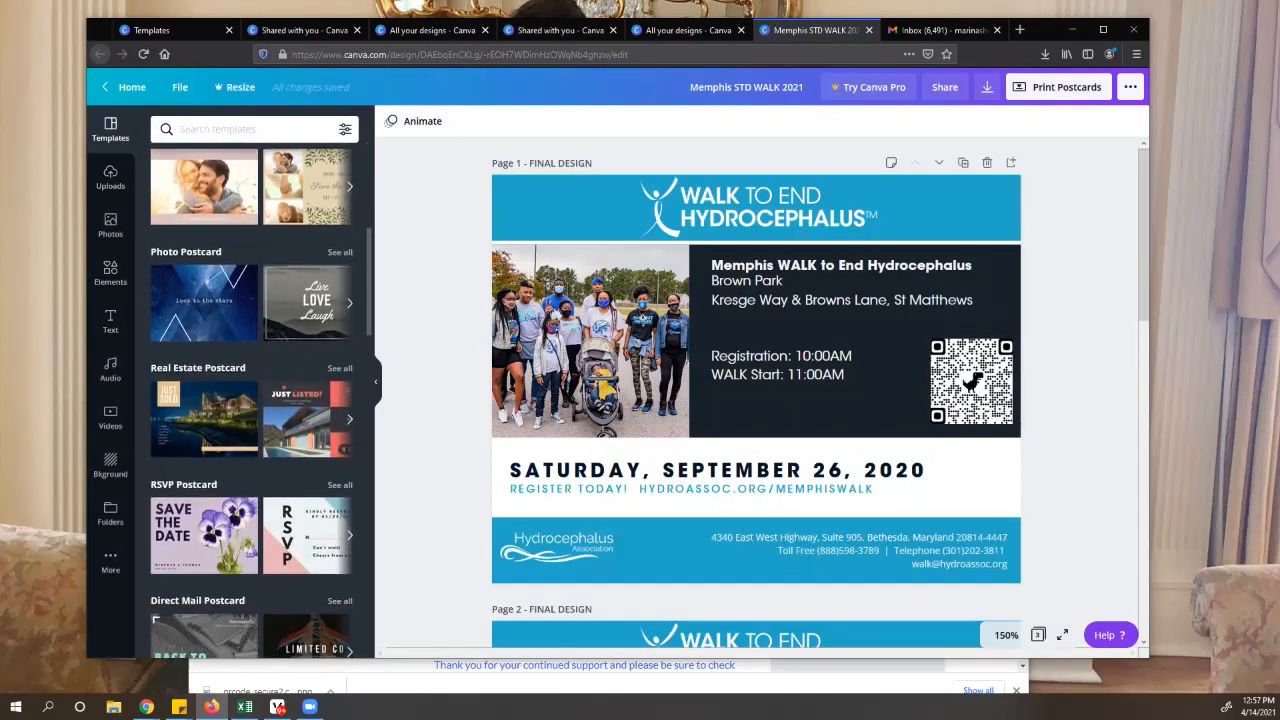
scroll(252, 400, down, 4)
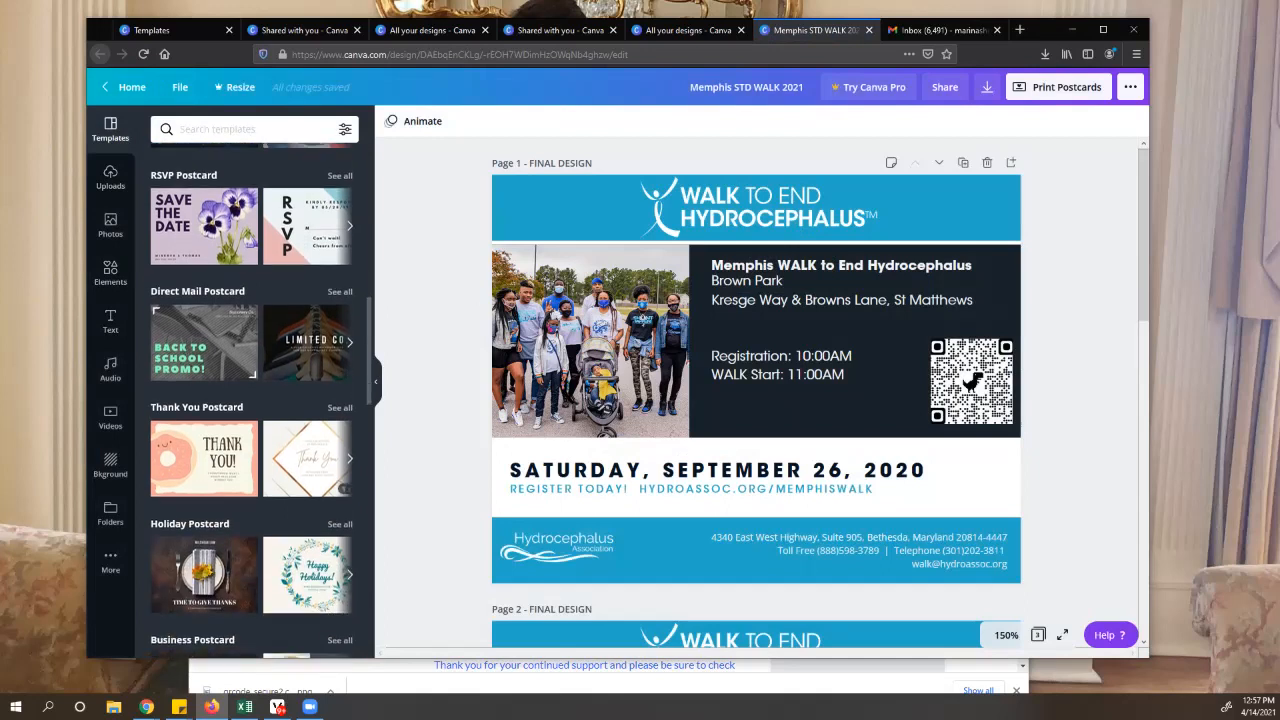
Look through the remaining postcard template categories and search the templates for "instagram".
scroll(221, 605, down, 10)
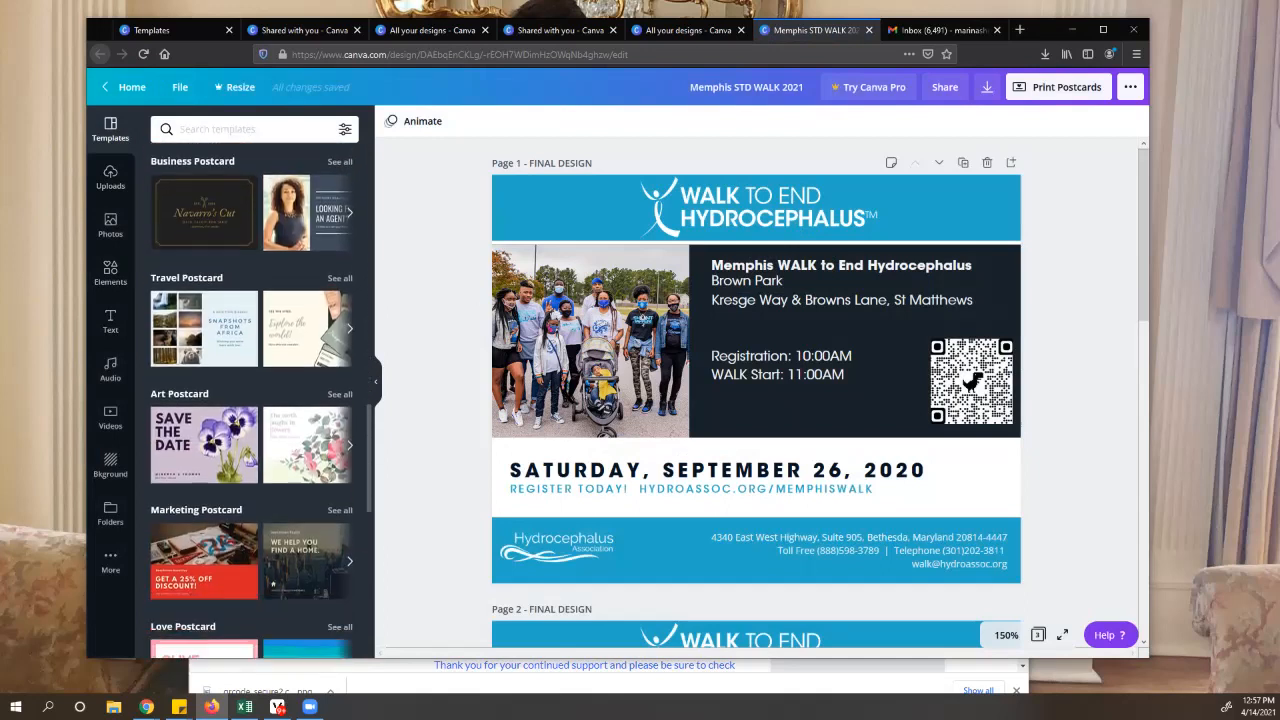
scroll(252, 400, down, 7)
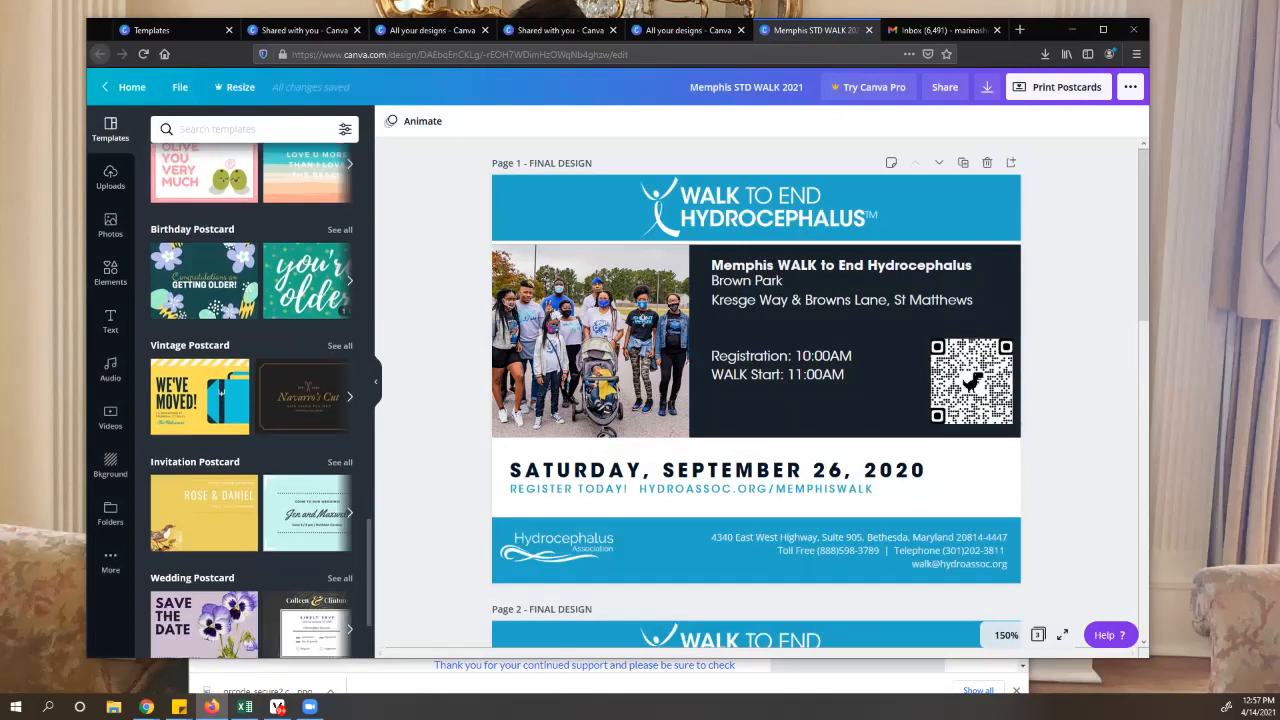
scroll(221, 199, down, 5)
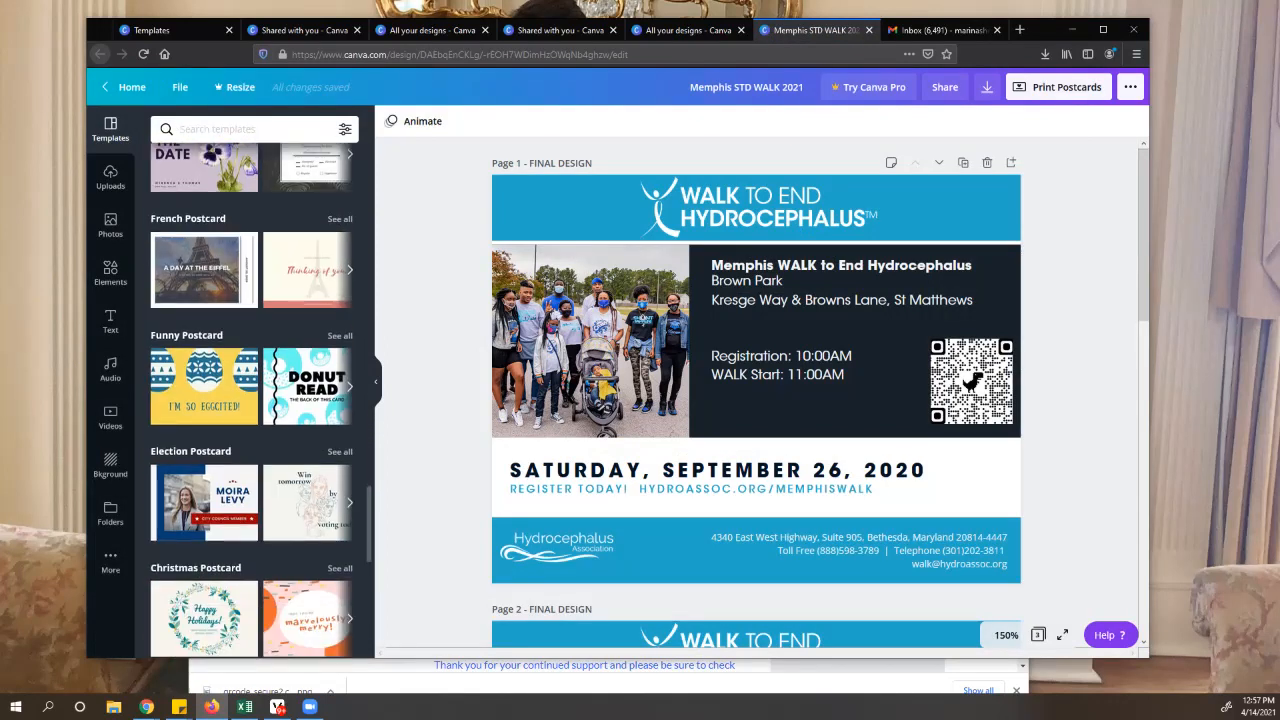
text(insta)
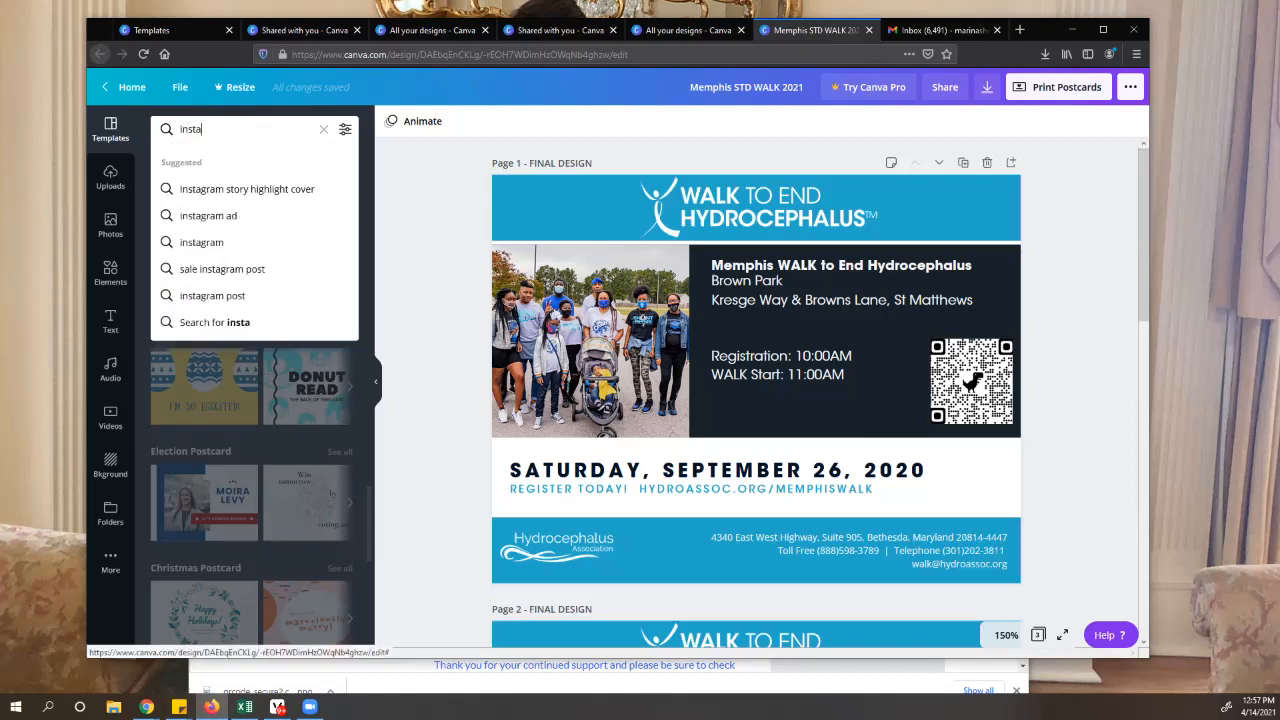
click(202, 242)
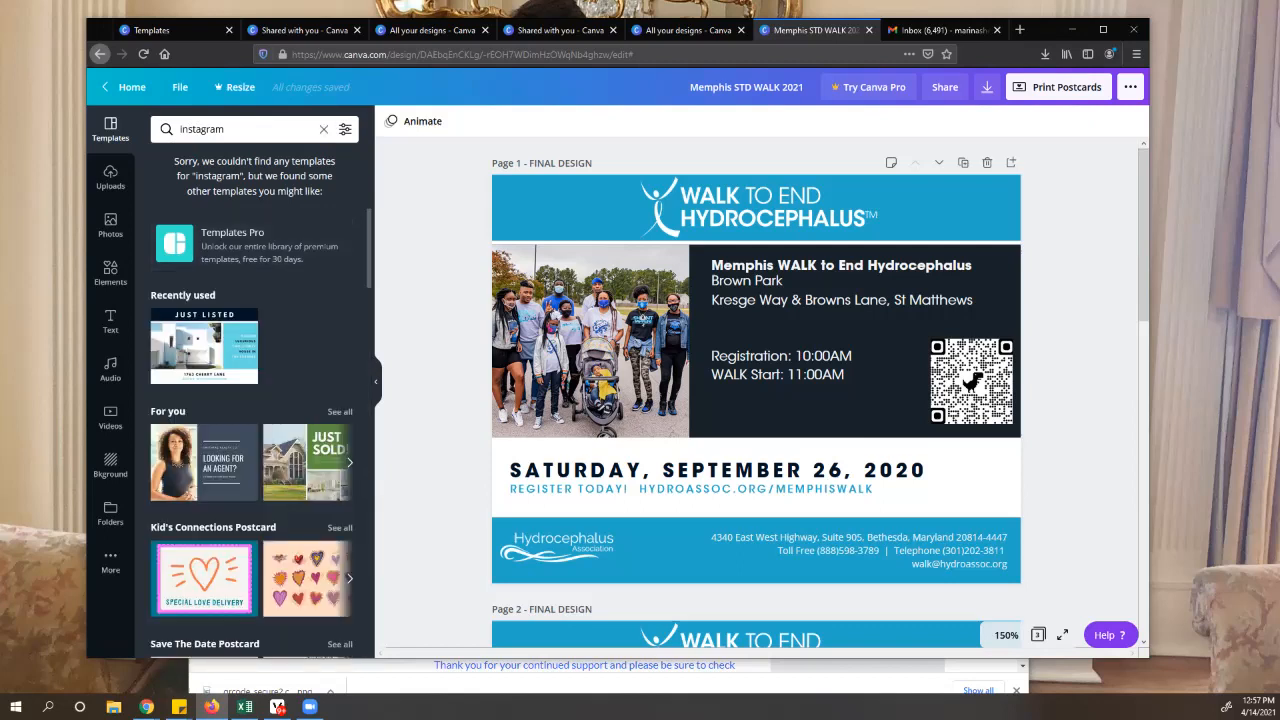
click(324, 129)
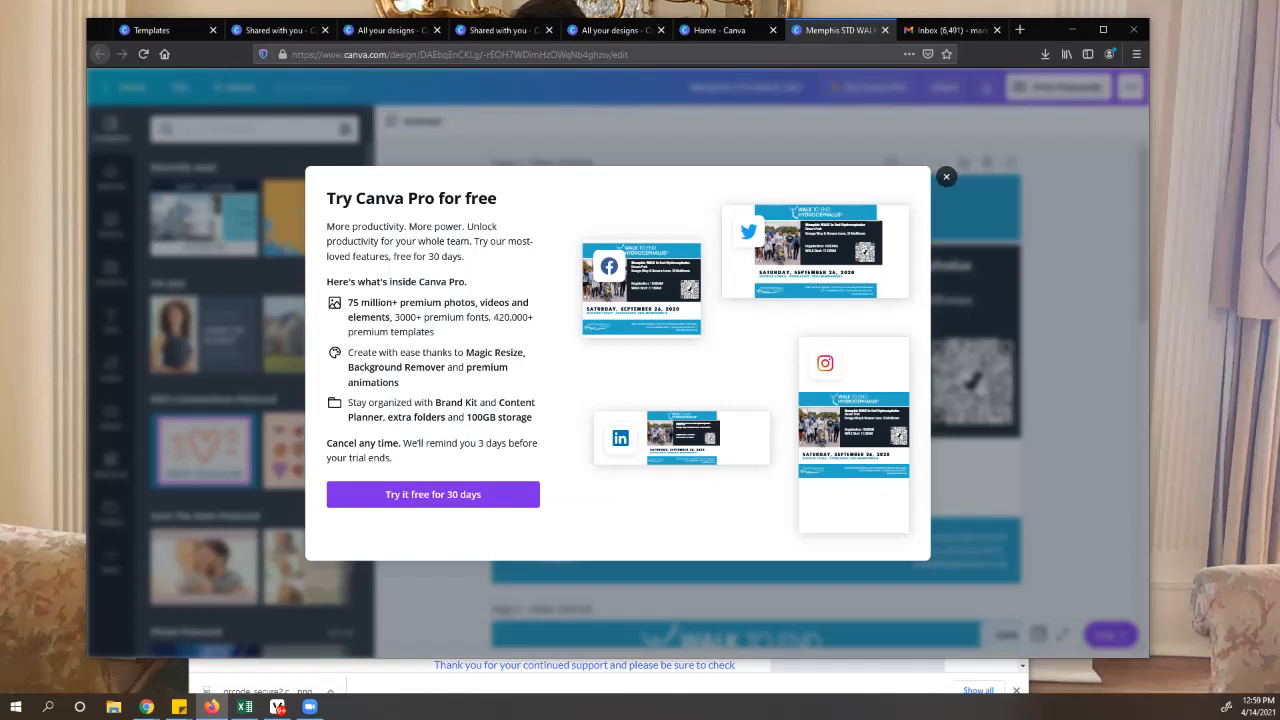
Dismiss the Canva Pro trial offer, leave the postcard design and go to the Instagram Post templates.
click(946, 176)
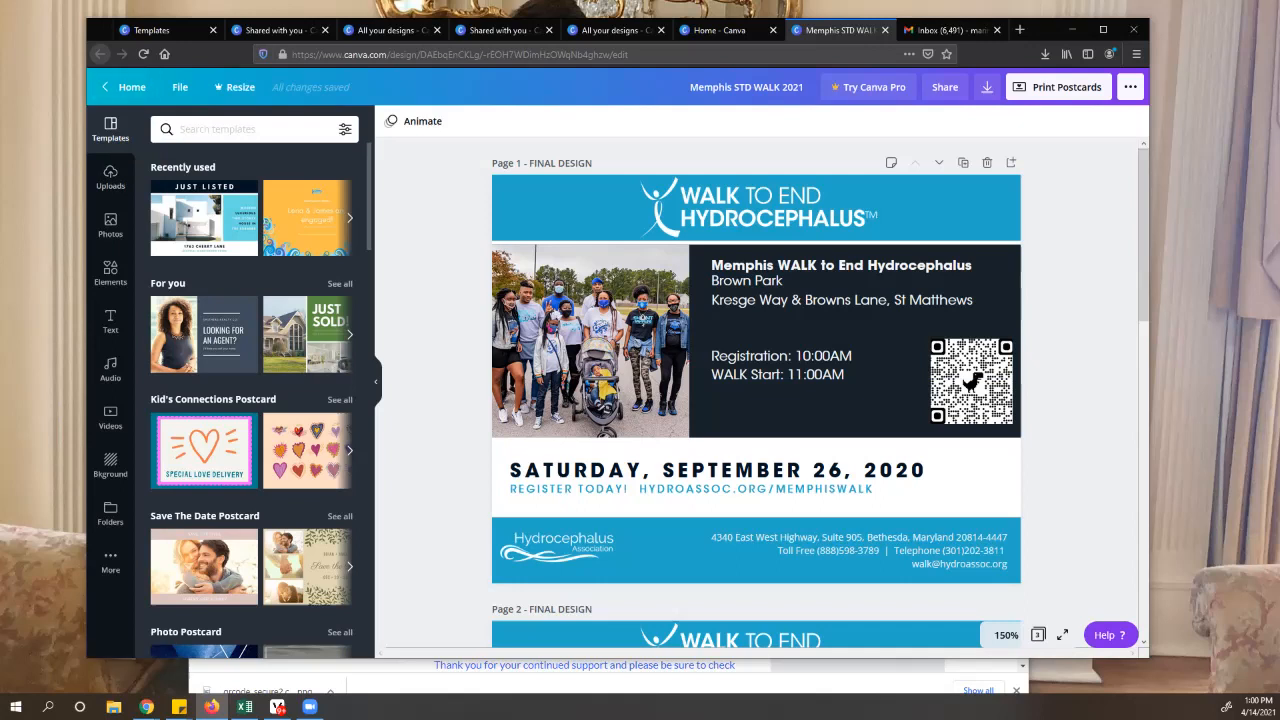
click(125, 87)
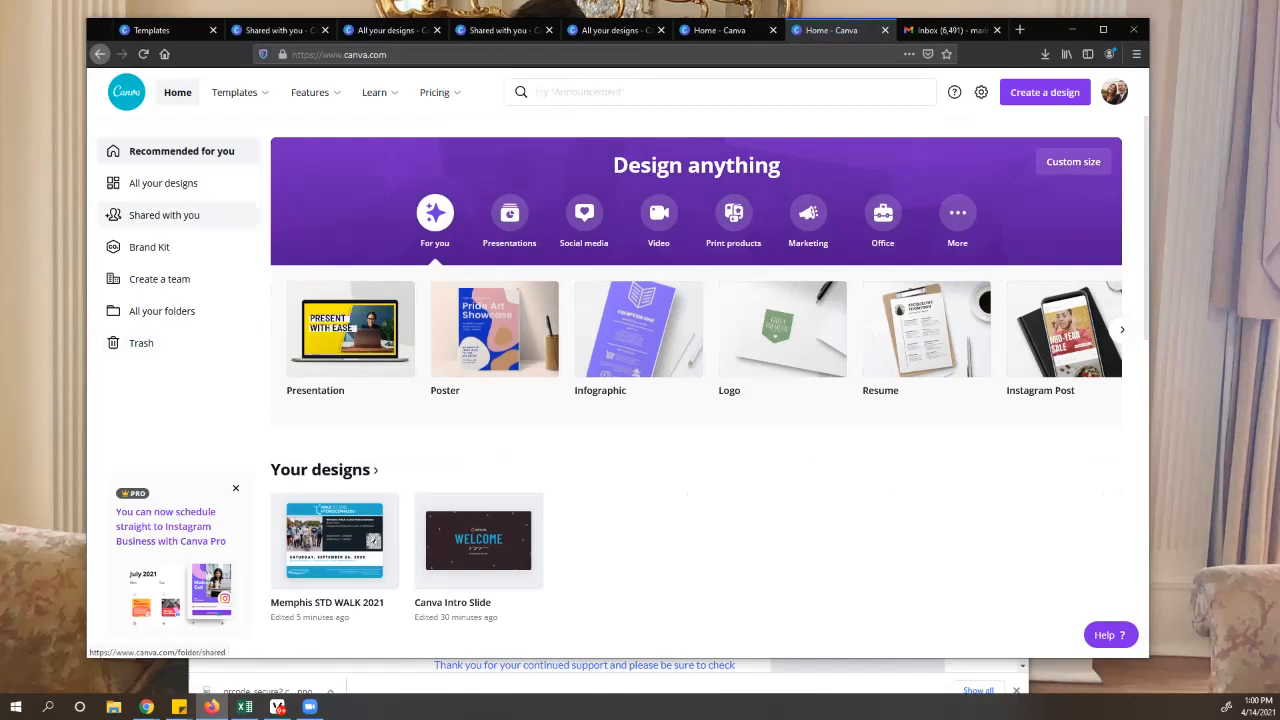
mouse_move(236, 92)
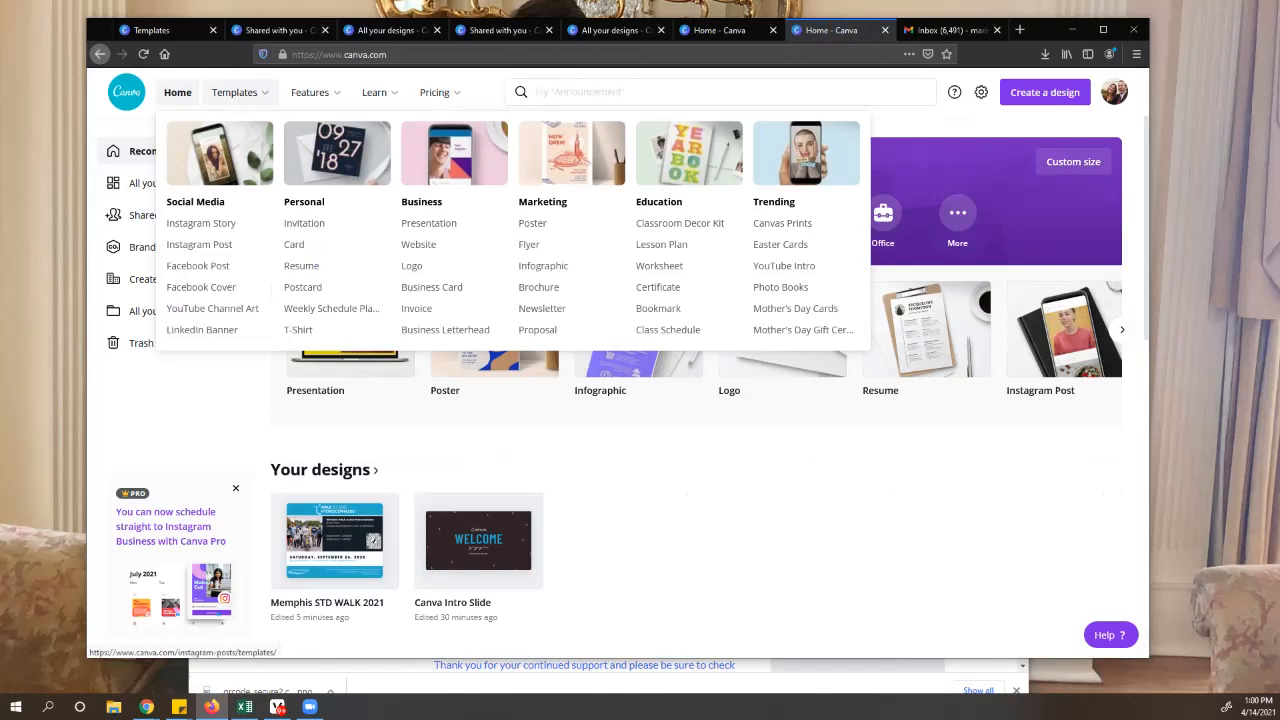
click(199, 244)
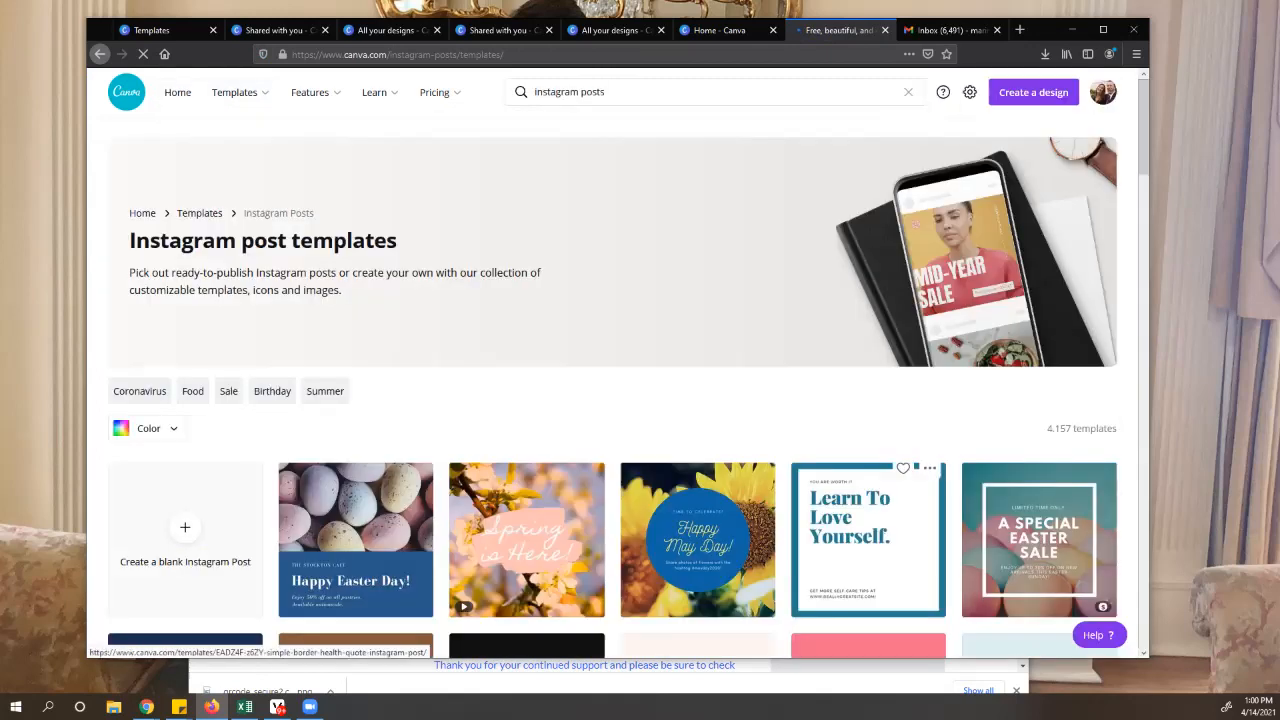
Browse the Instagram post templates and start a new design from the blue and orange "DIGITAL IMAGING SPECIALIST" template.
scroll(697, 500, down, 4)
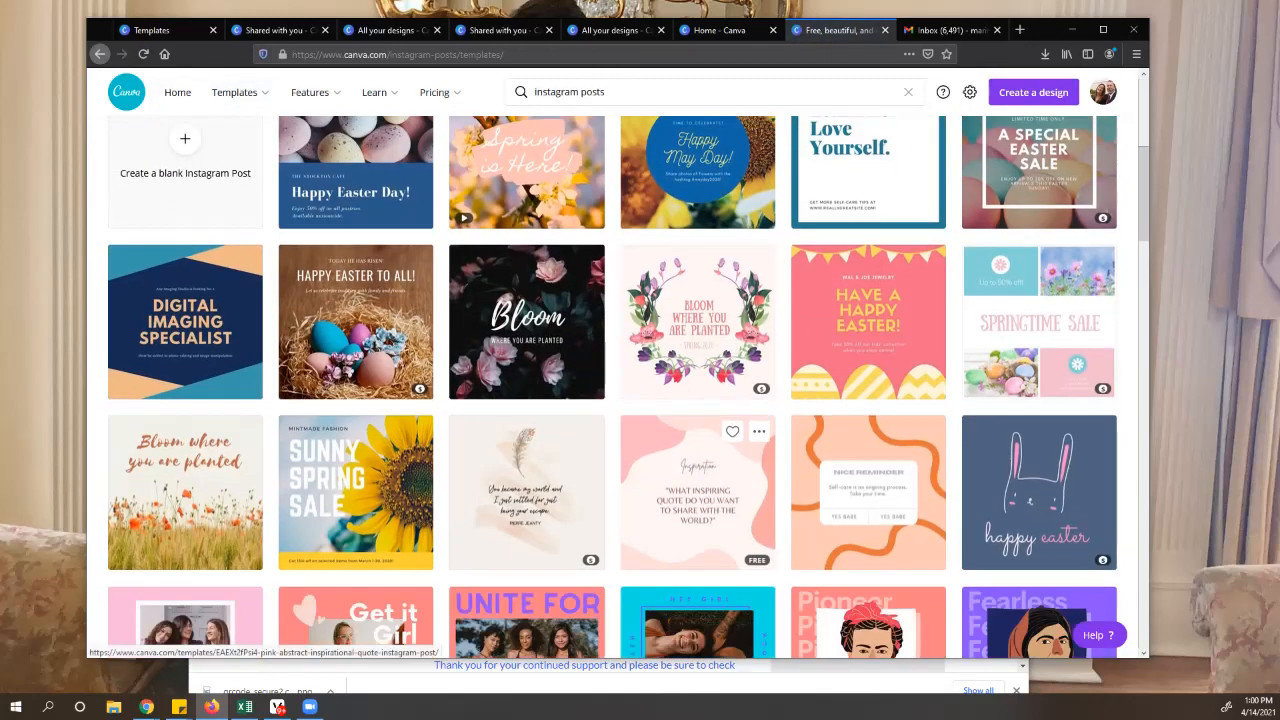
scroll(697, 492, up, 4)
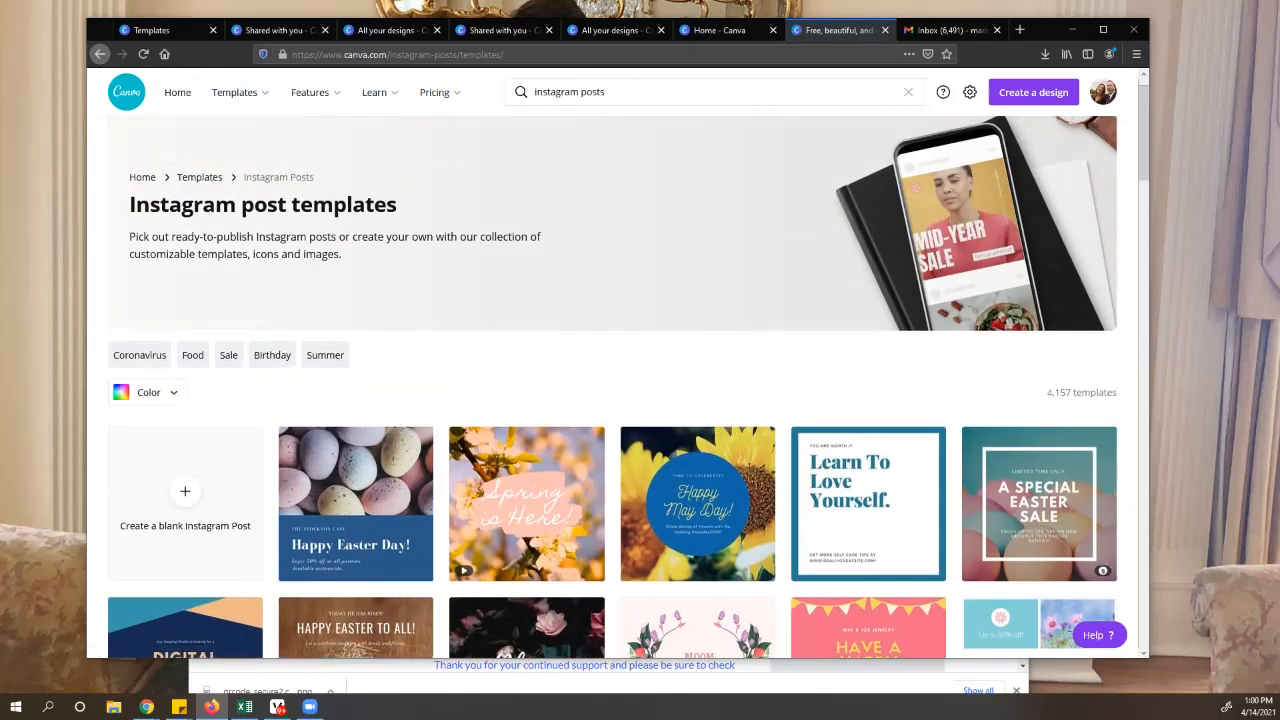
scroll(868, 514, down, 3)
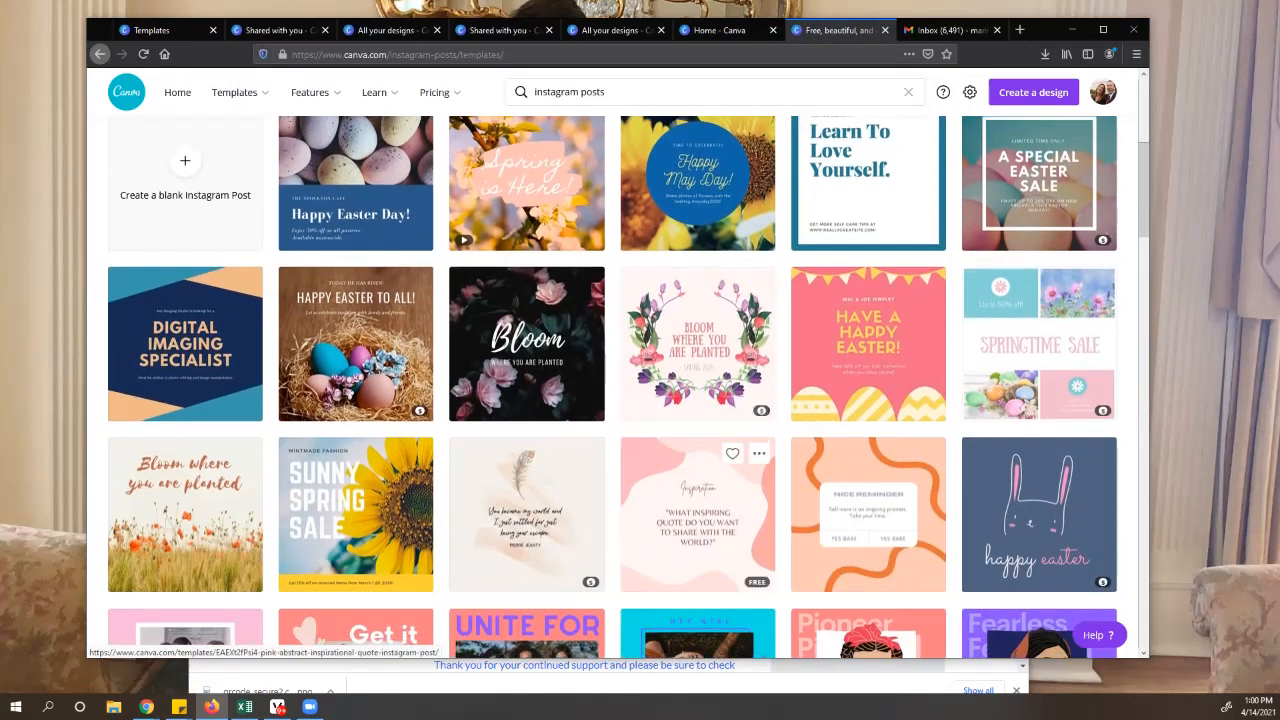
scroll(527, 498, down, 1)
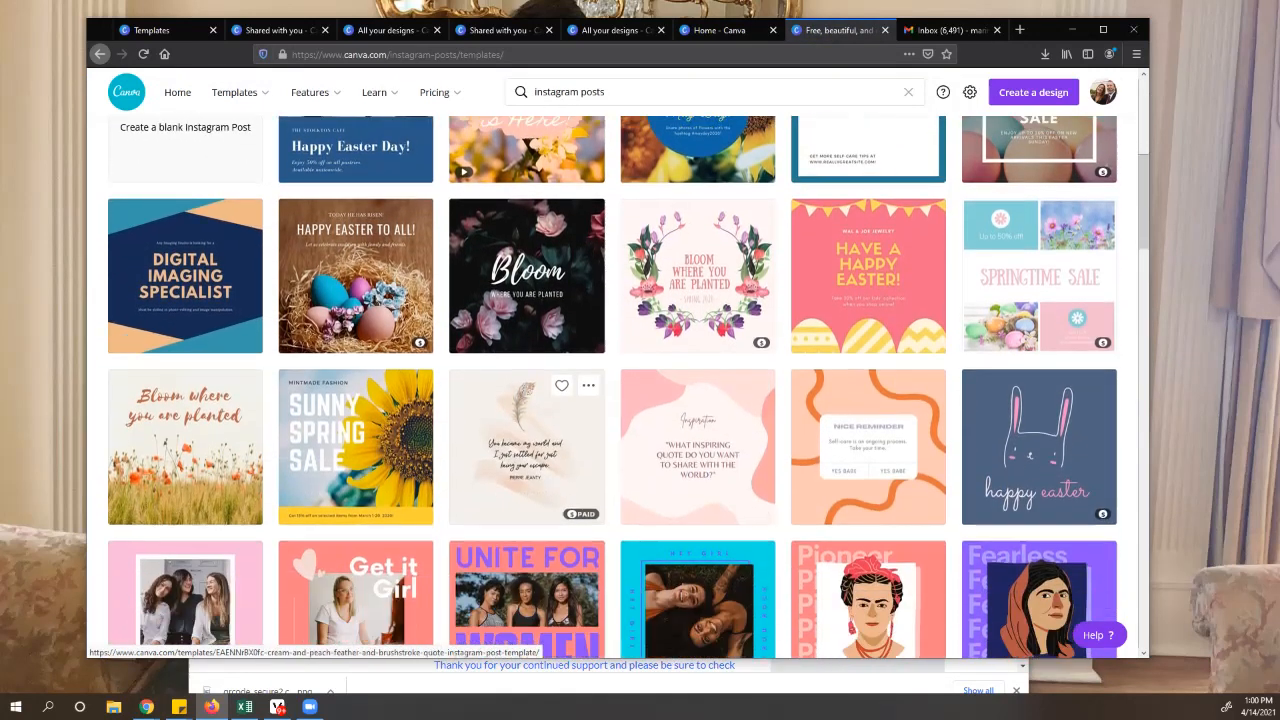
scroll(527, 498, up, 1)
click(185, 385)
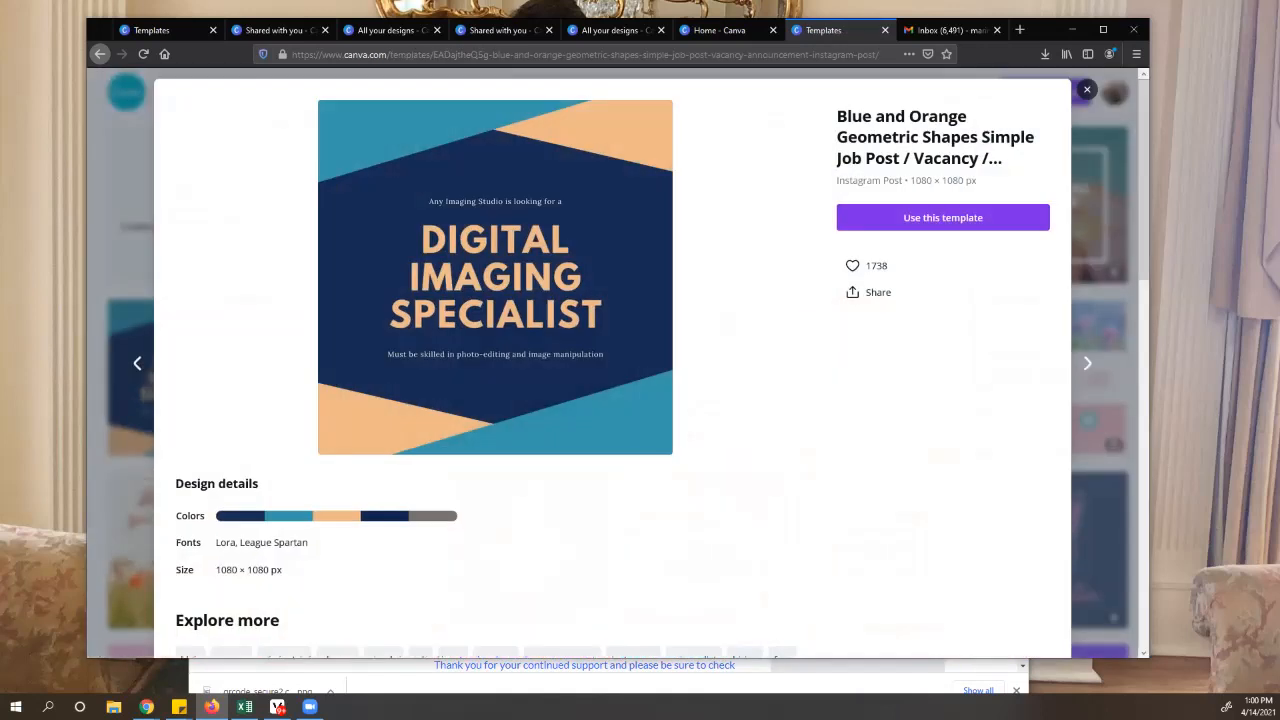
click(943, 217)
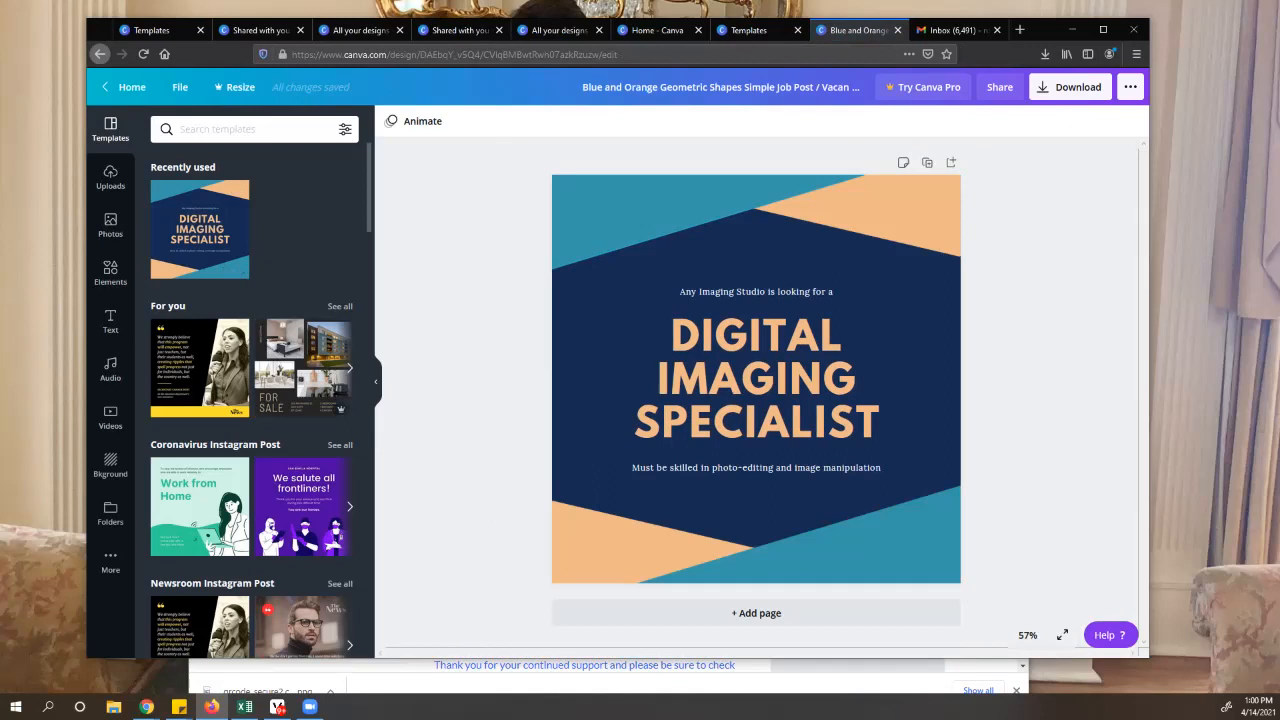
Recolor both teal corner shapes to #22a8c8.
click(709, 247)
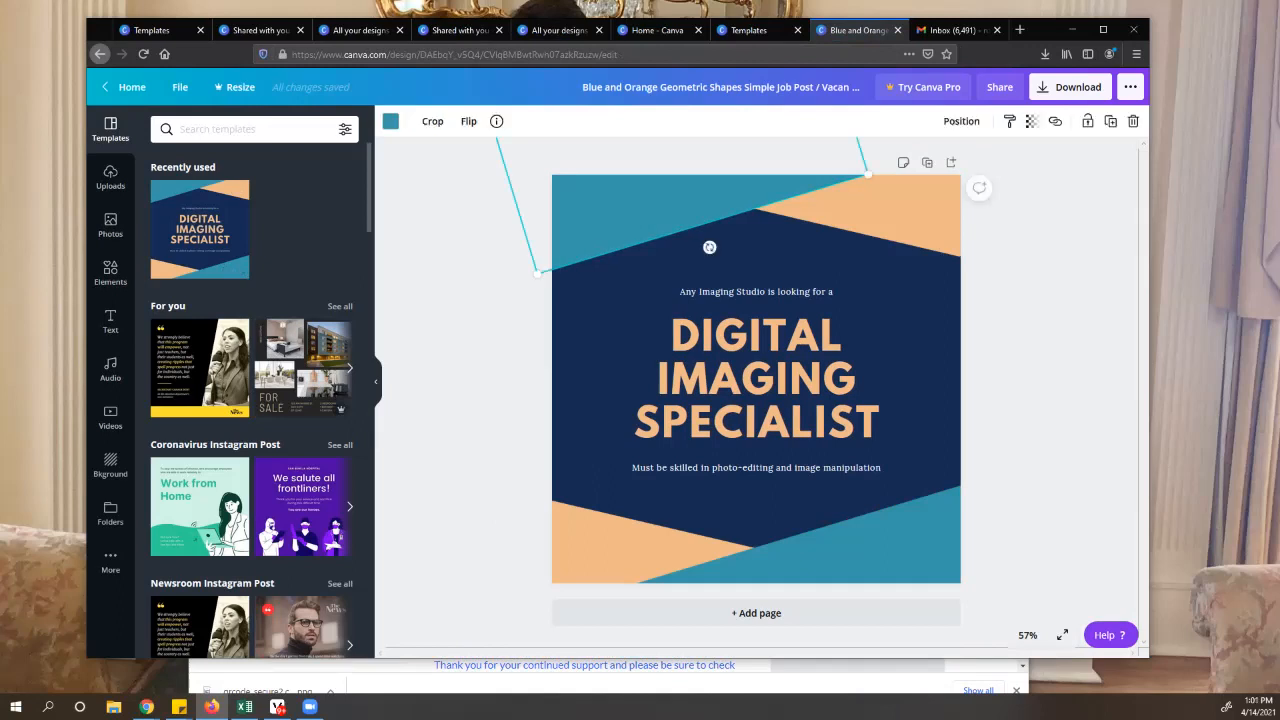
click(390, 121)
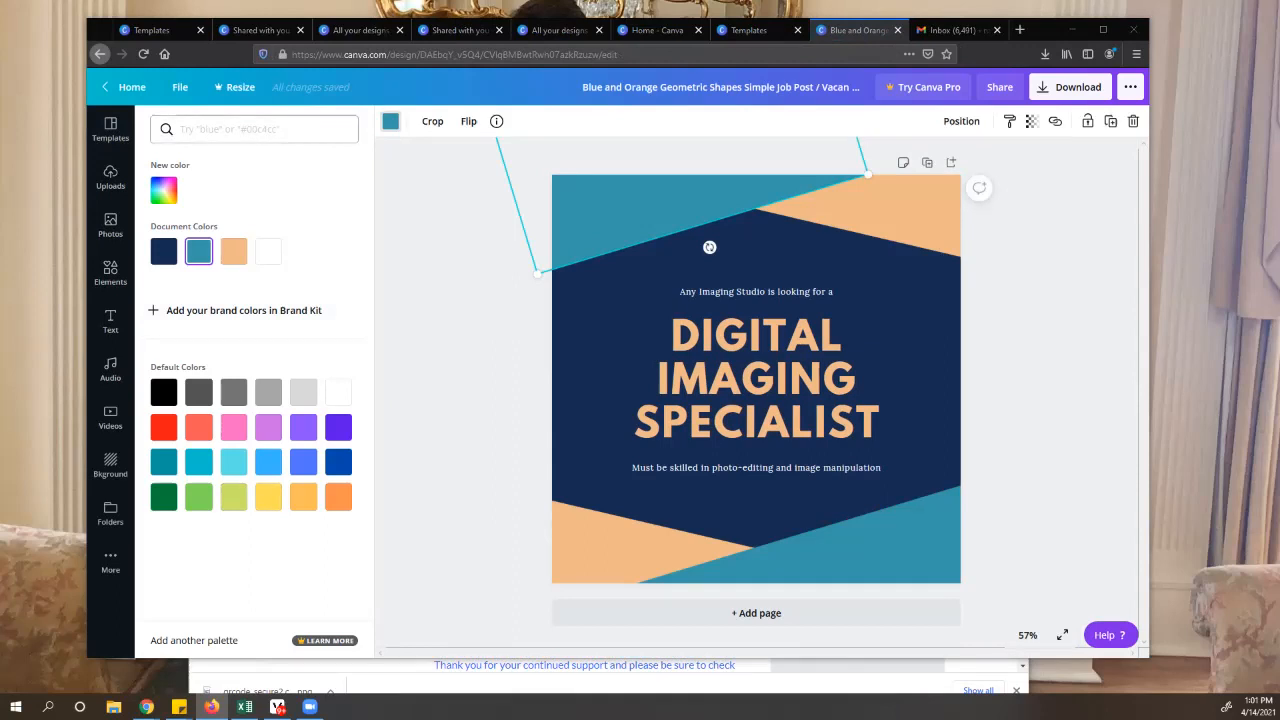
click(254, 129)
text(#)
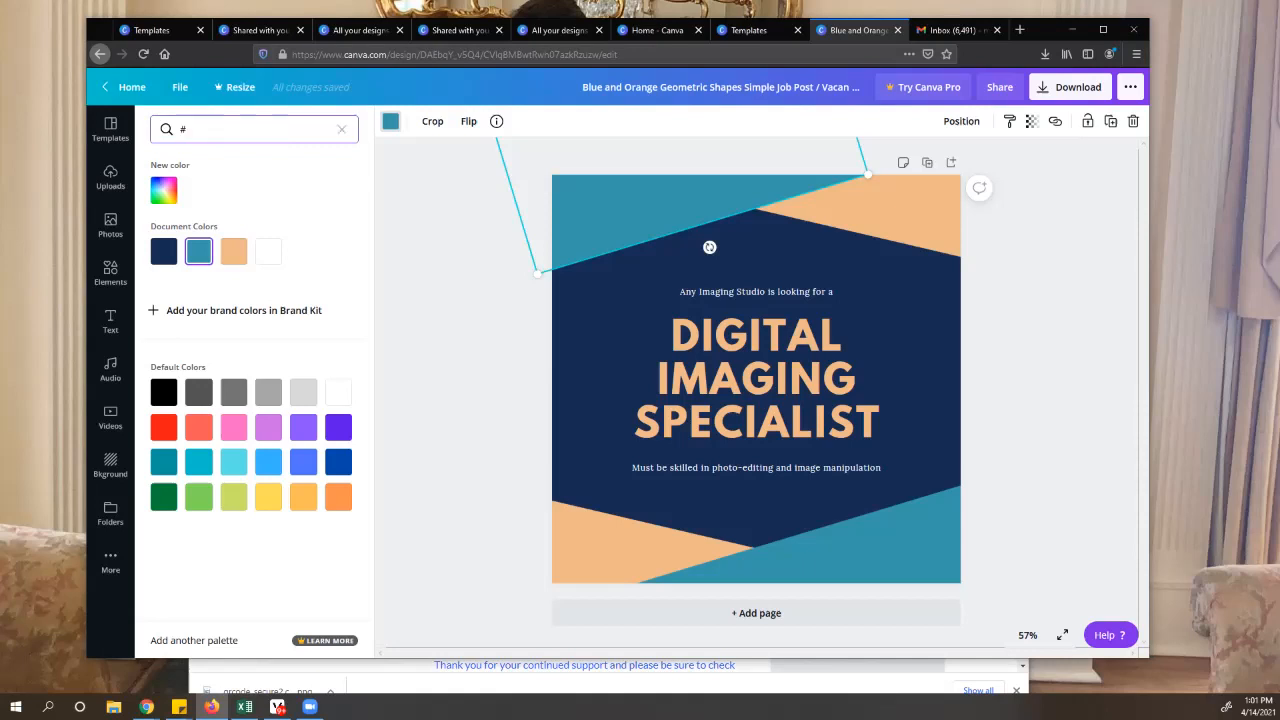
text(22a8c8)
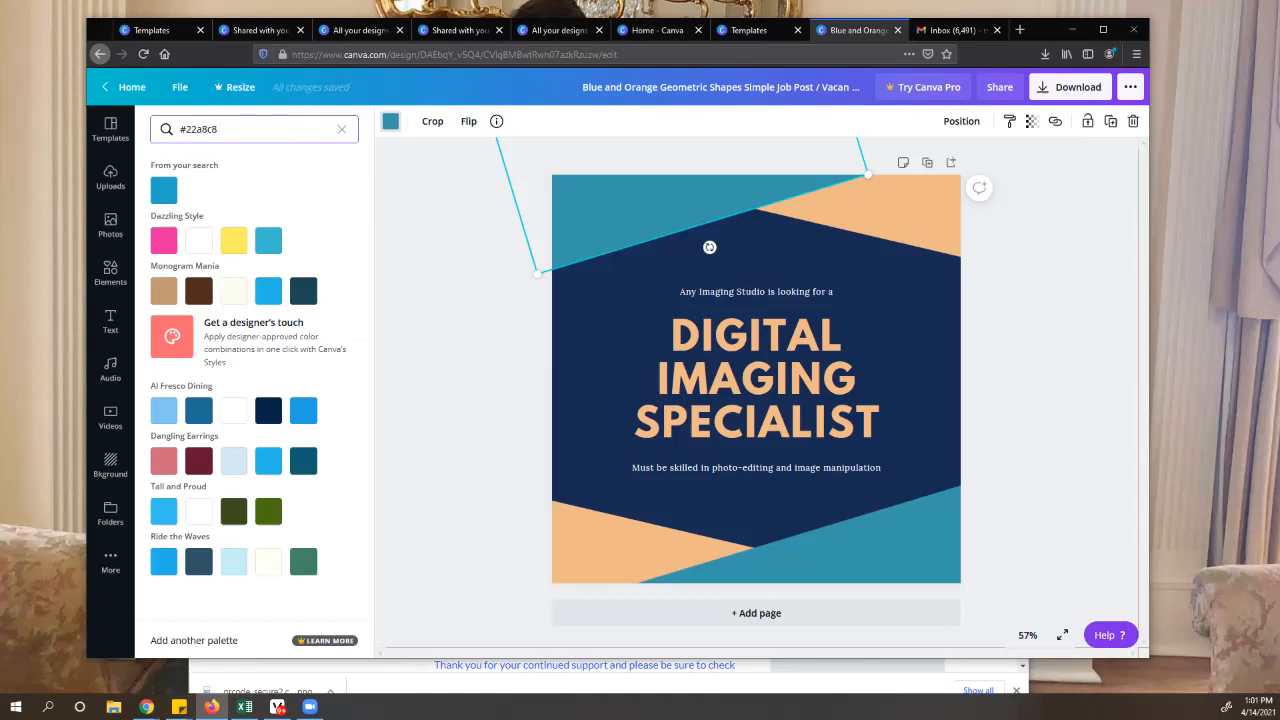
click(164, 190)
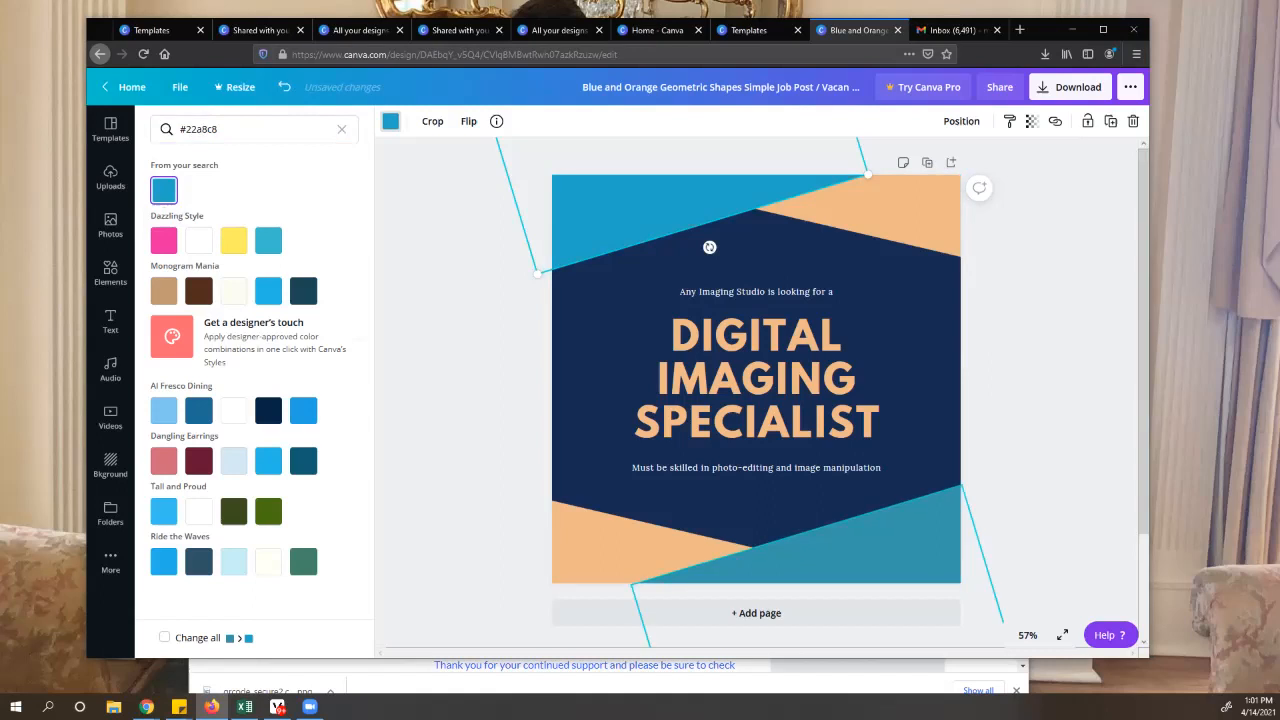
click(866, 549)
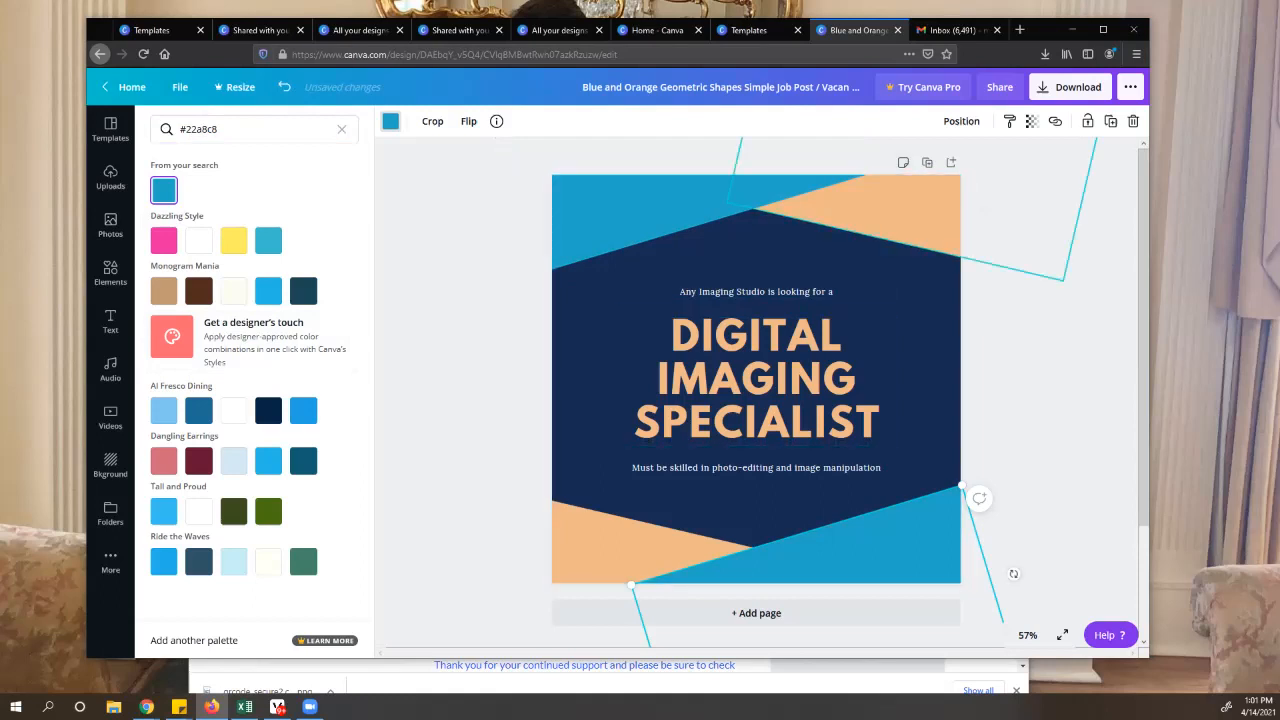
click(898, 213)
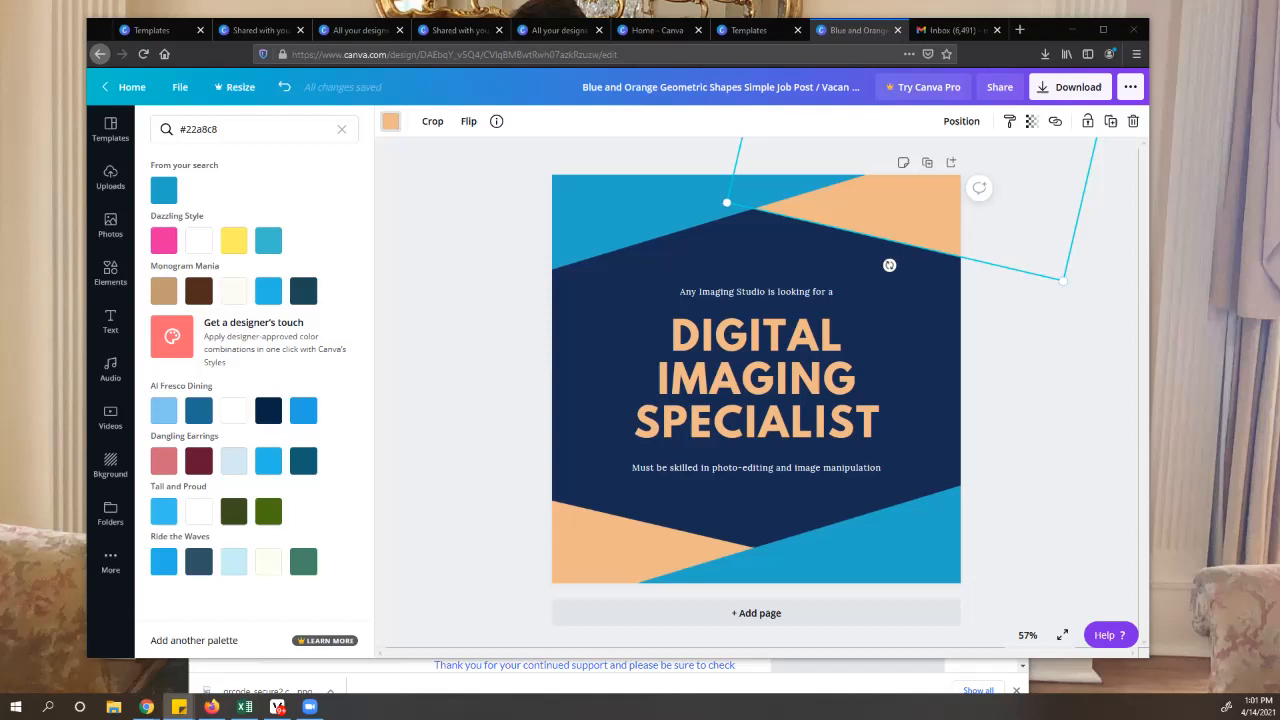
Change the navy background color to #172129.
click(756, 510)
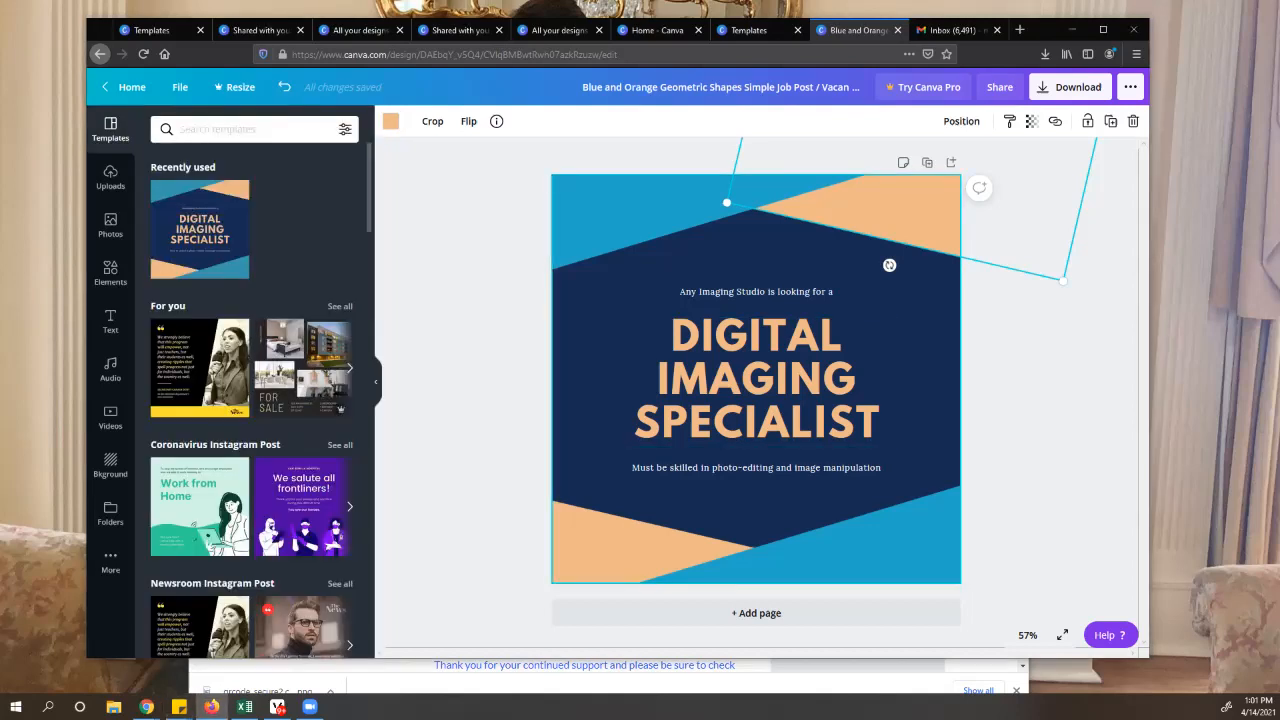
click(756, 510)
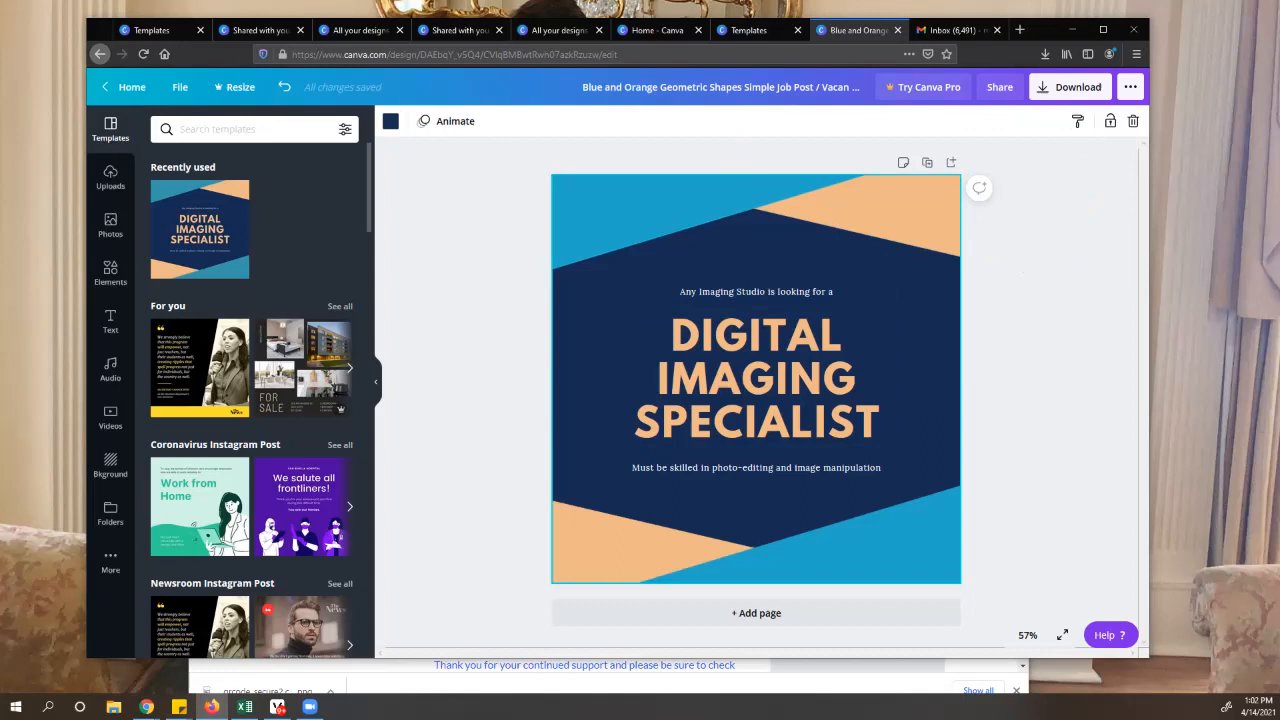
click(391, 121)
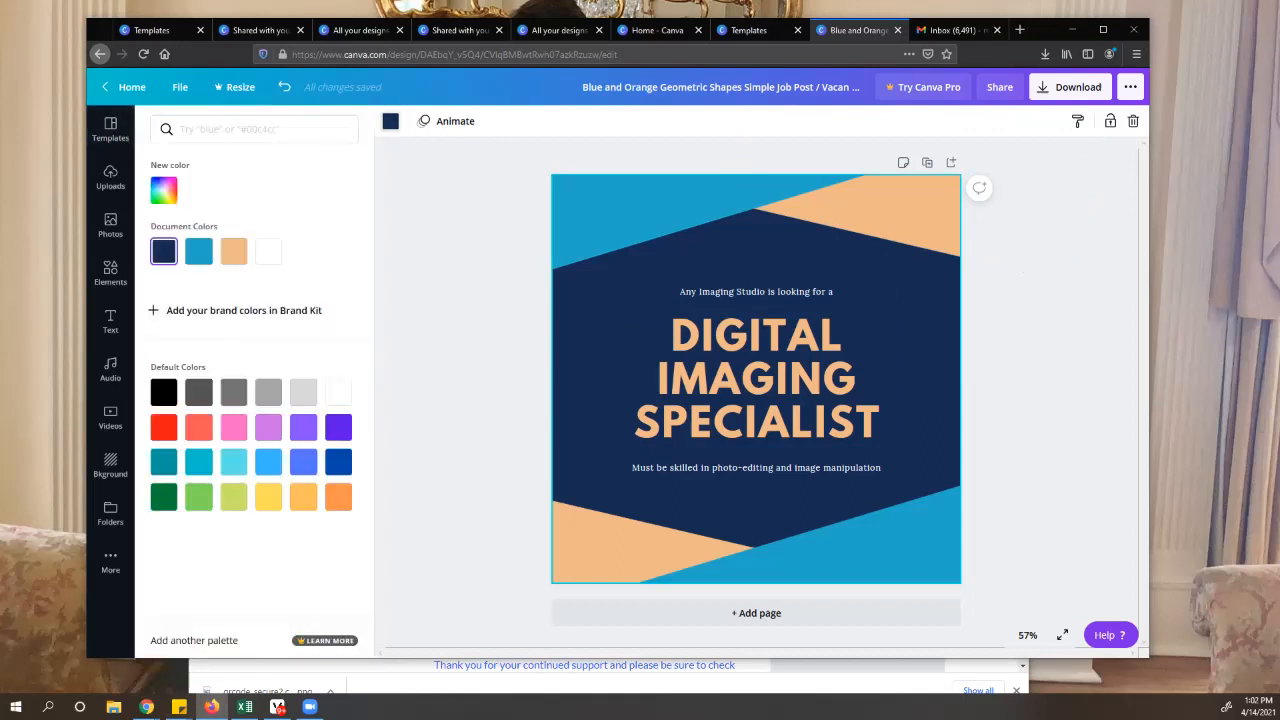
click(254, 129)
text(#172129)
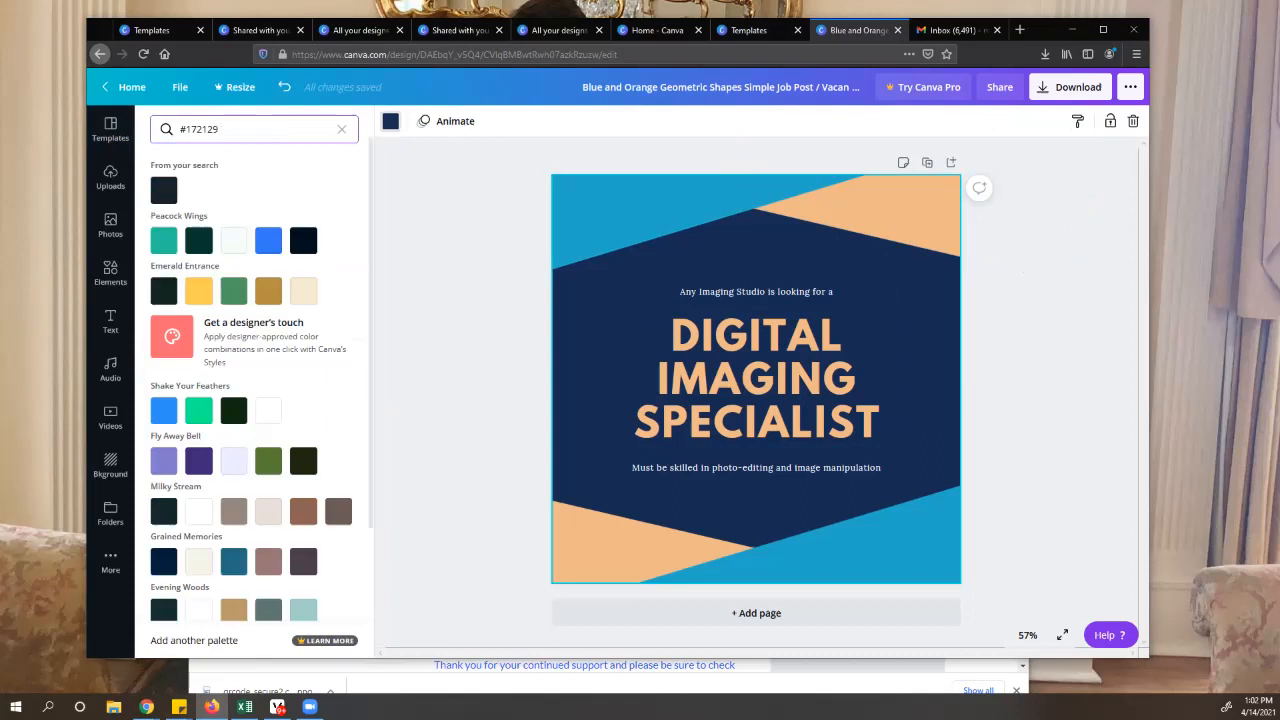
click(164, 190)
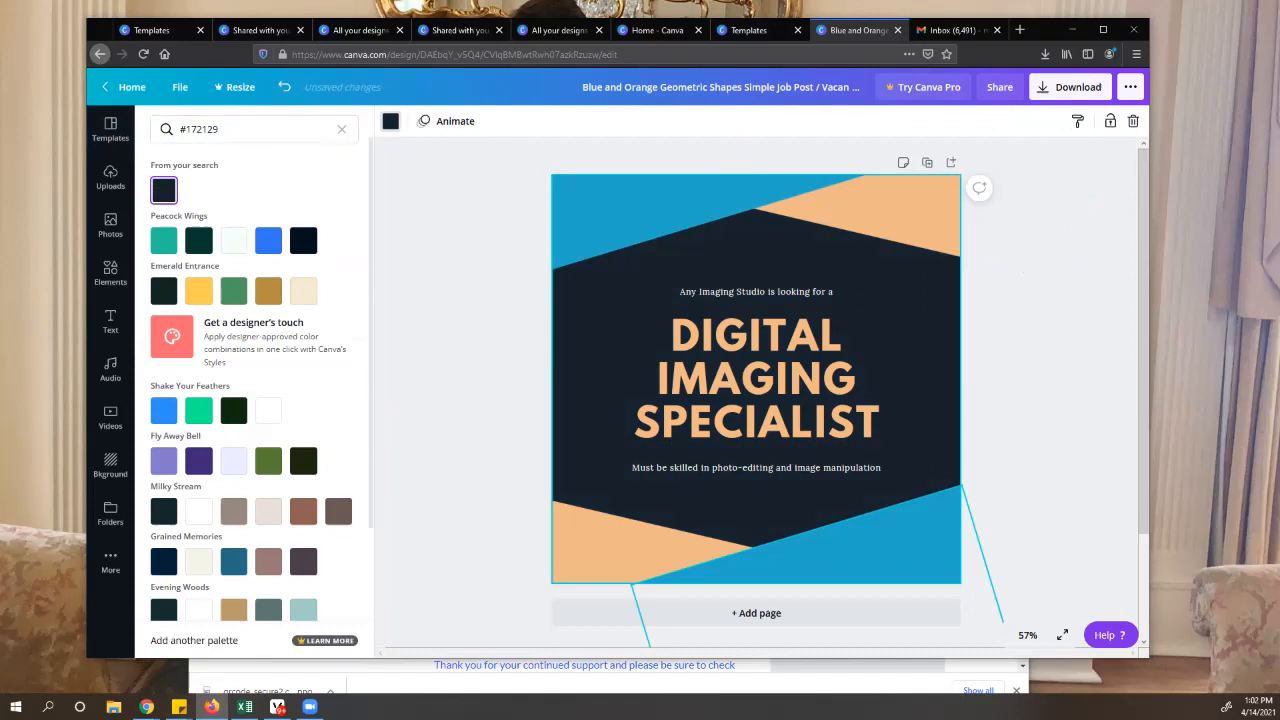
Set the text color of the "DIGITAL IMAGING SPECIALIST" heading to the document color #22a8c8.
click(756, 440)
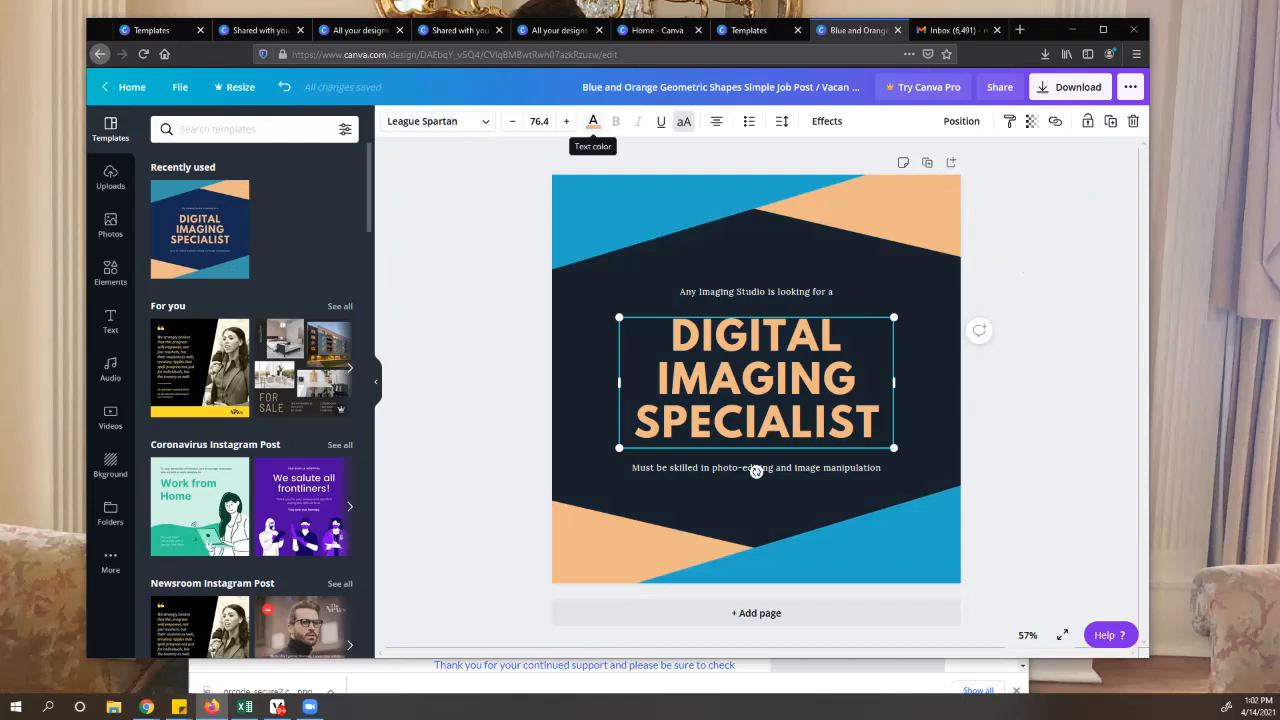
click(593, 121)
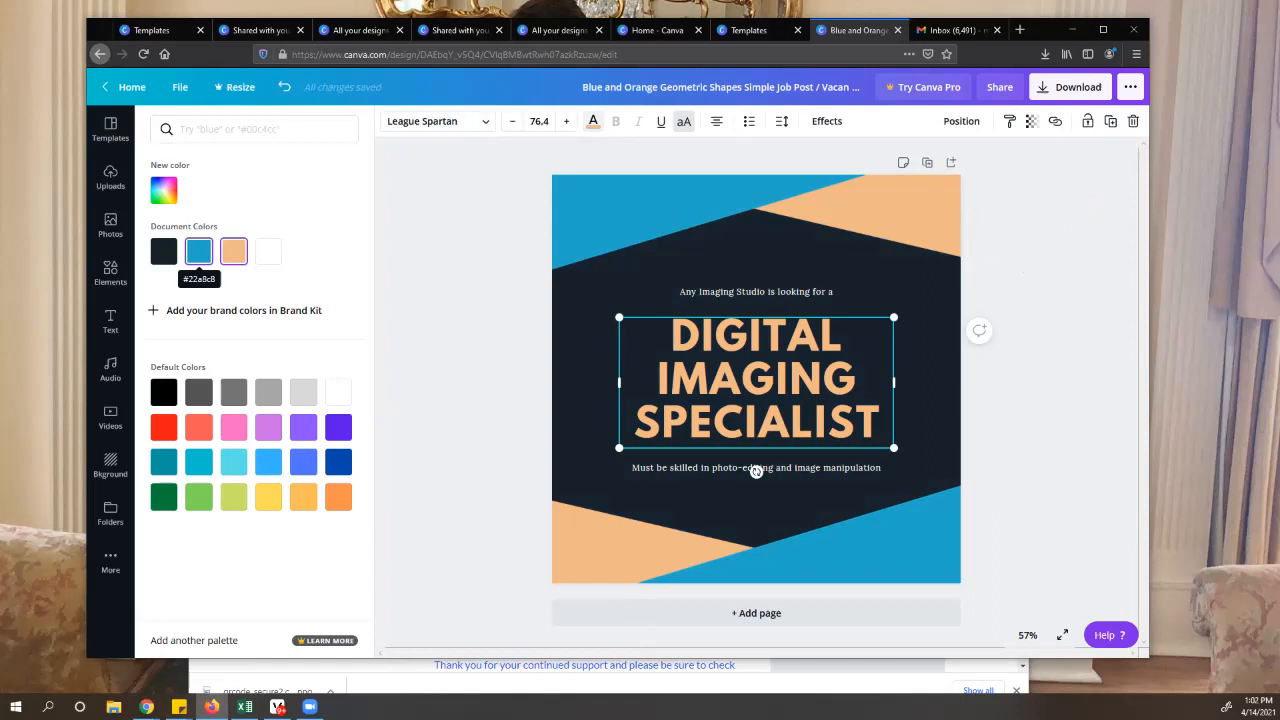
click(199, 252)
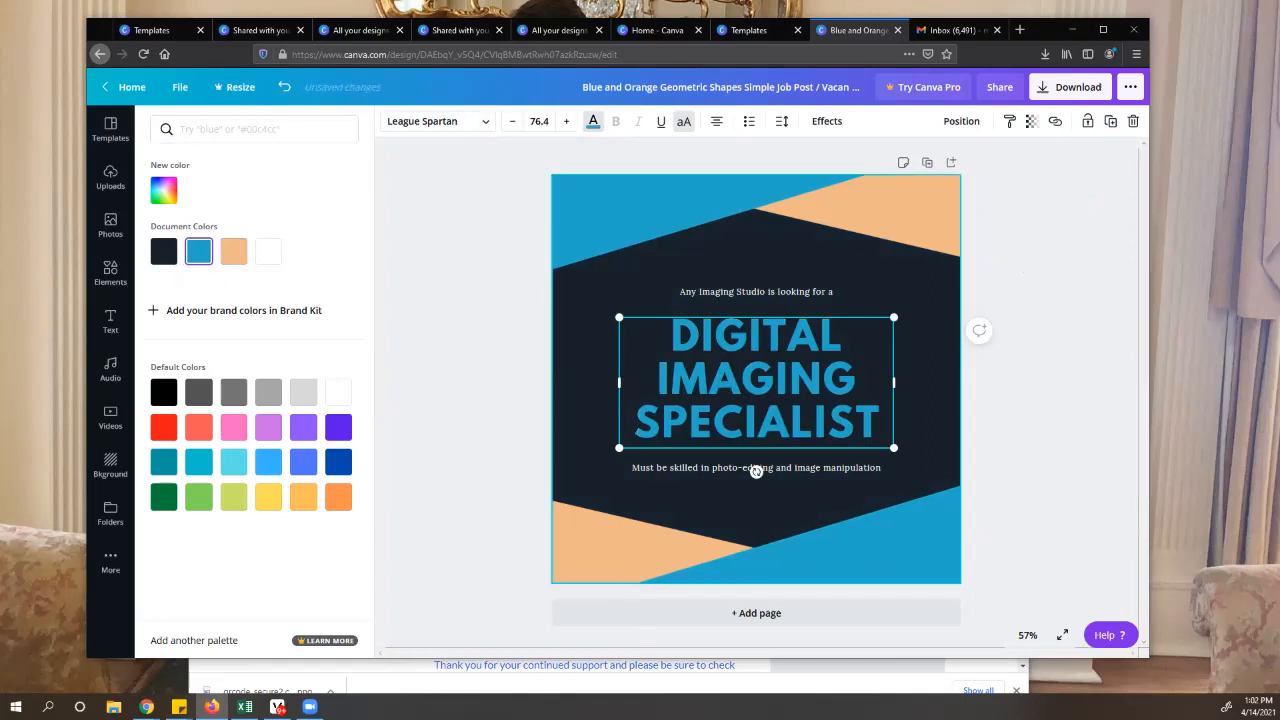
Replace the "DIGITAL IMAGING SPECIALIST" heading text with "WALK TO END HYDROCEPHALUS".
double_click(757, 380)
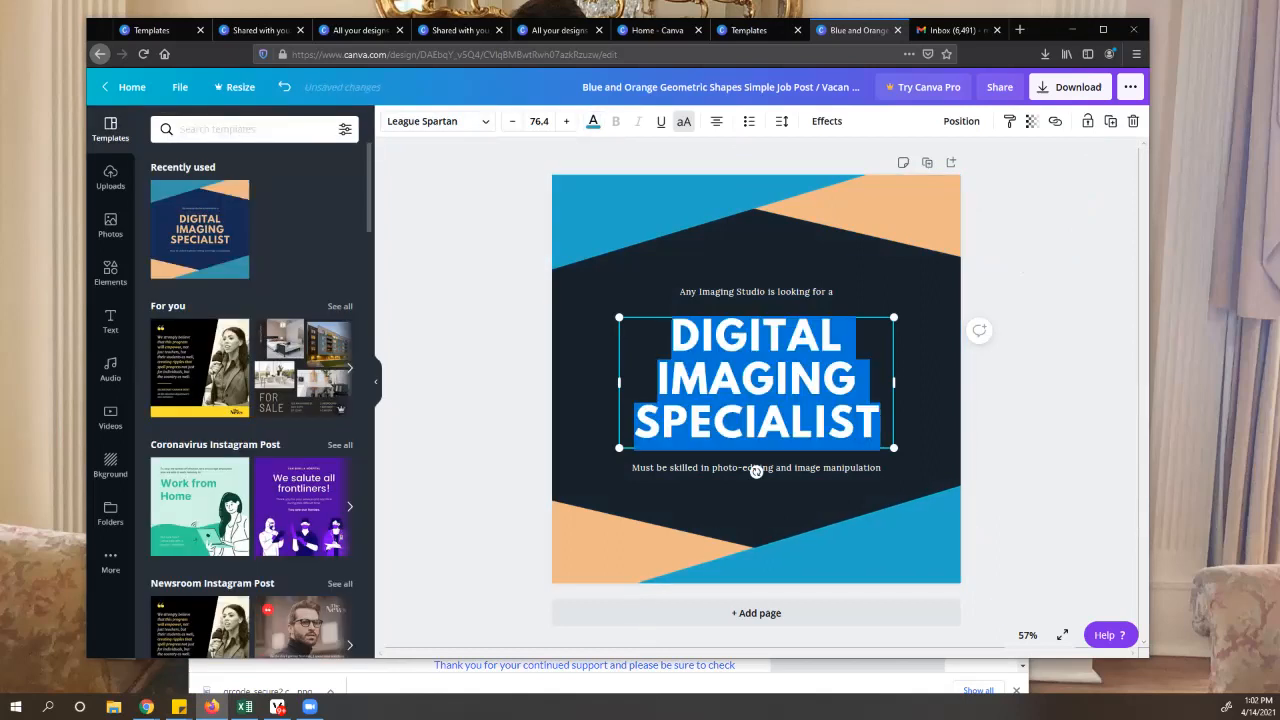
text(WALK T)
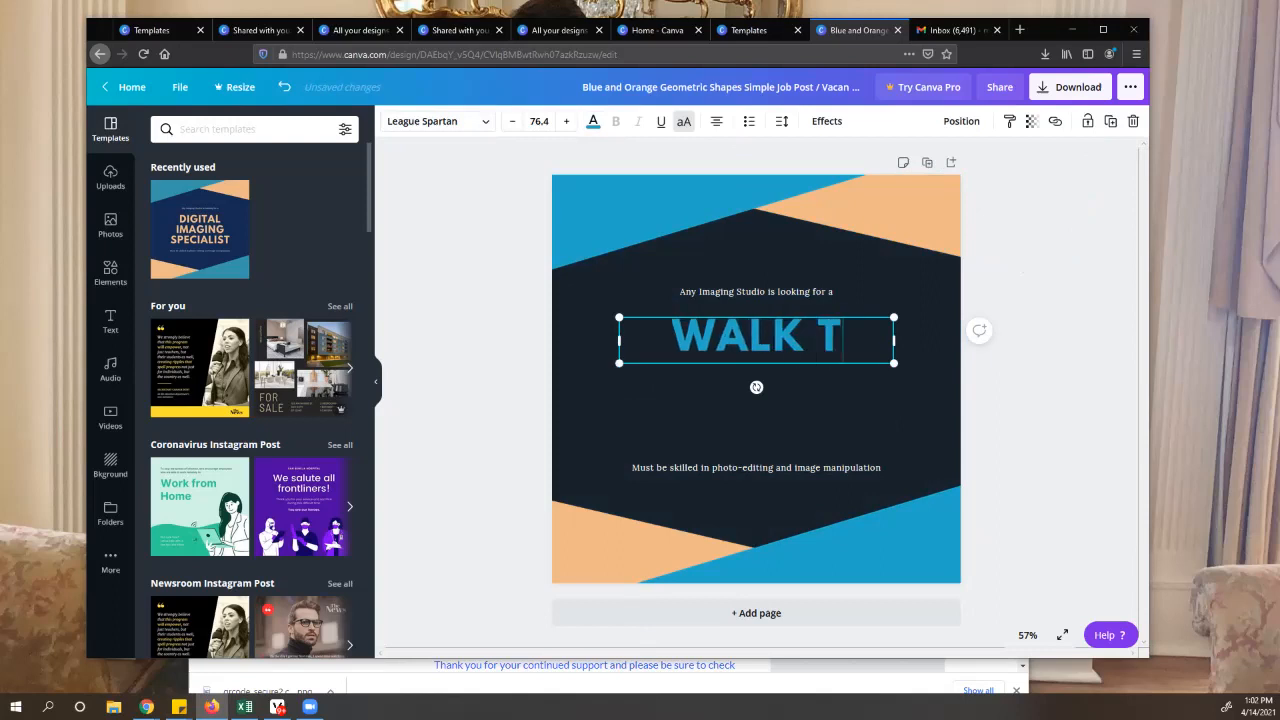
text(O END H)
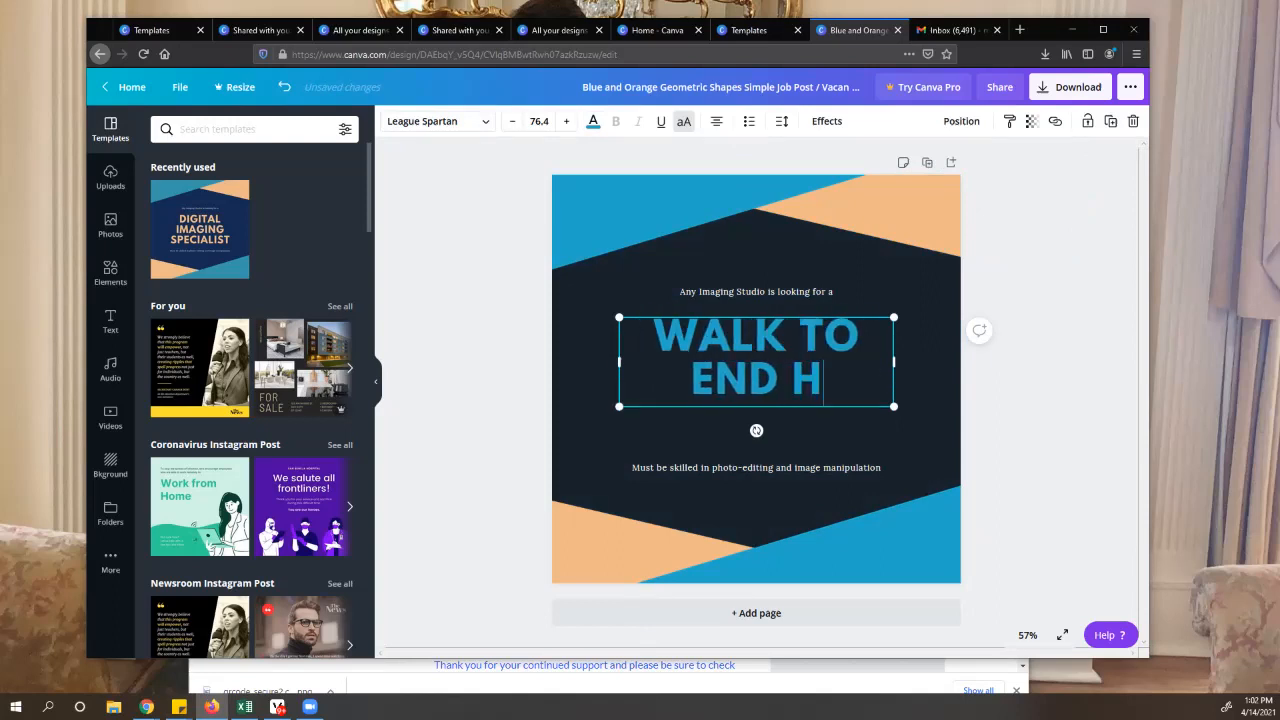
text(YDROC)
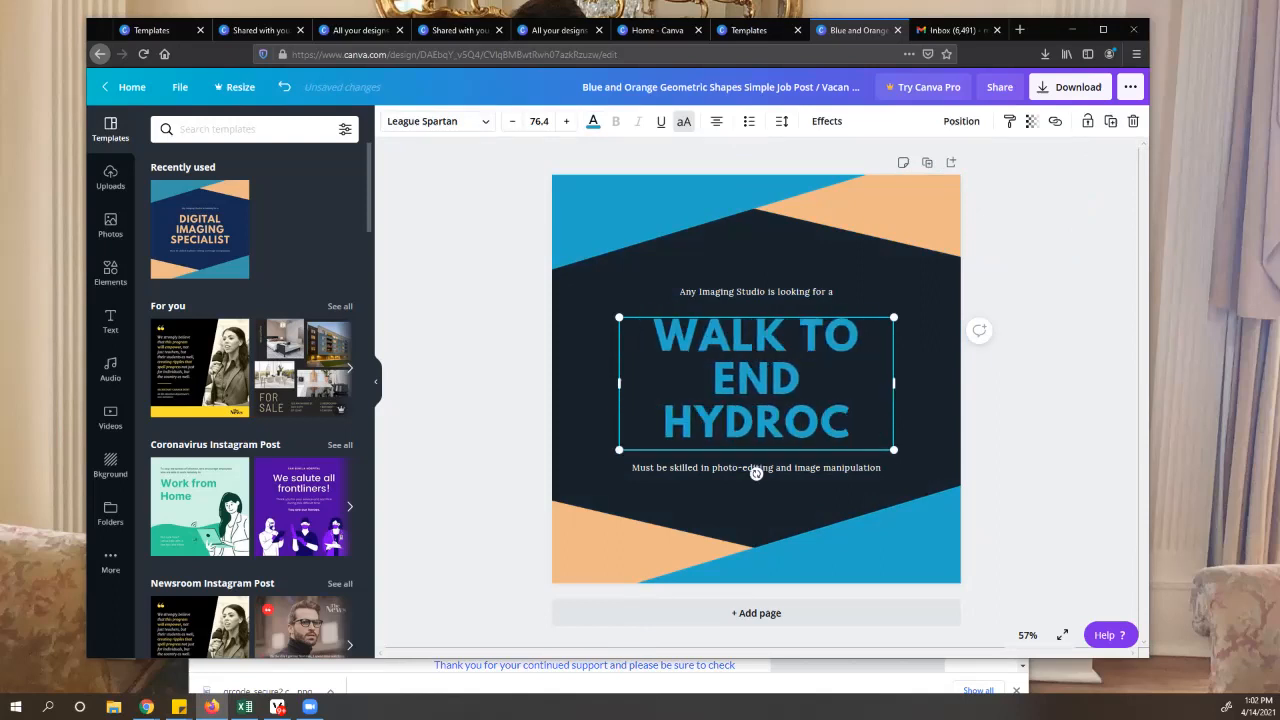
text(EPHALUS)
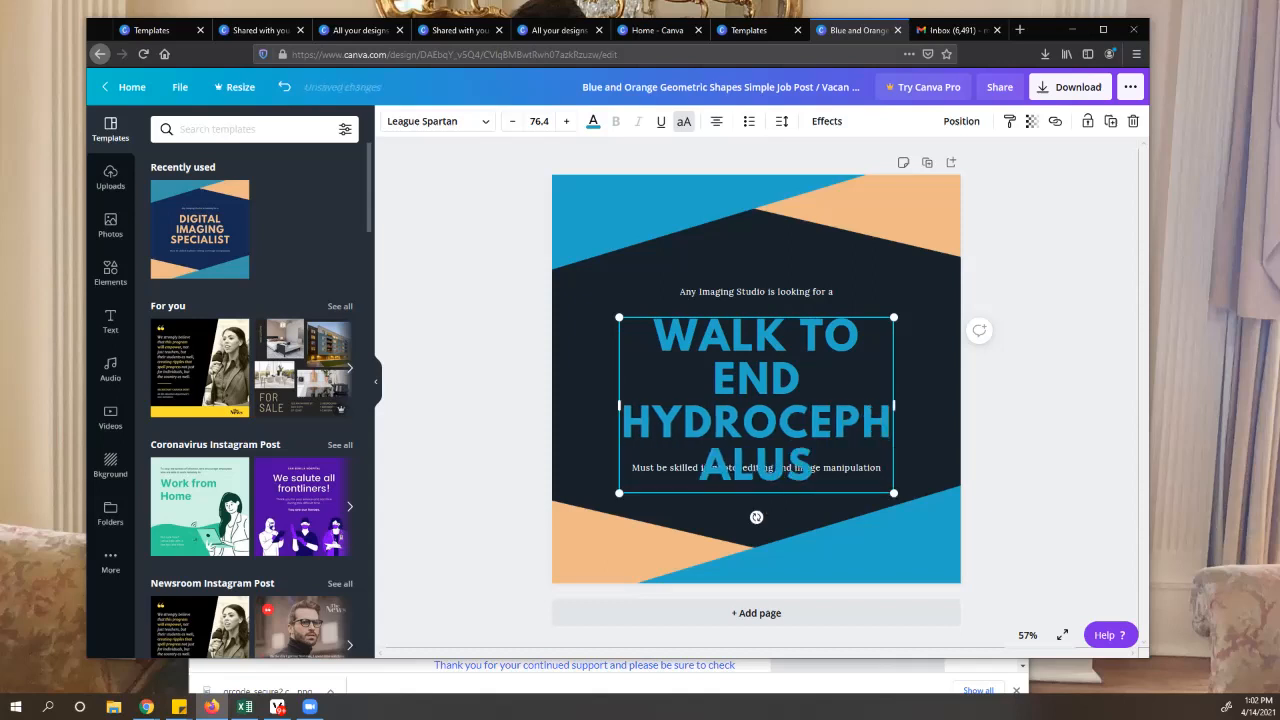
Scale the heading to font size 65 and widen its text box on both sides so it fits on two lines.
drag(894, 317, 933, 292)
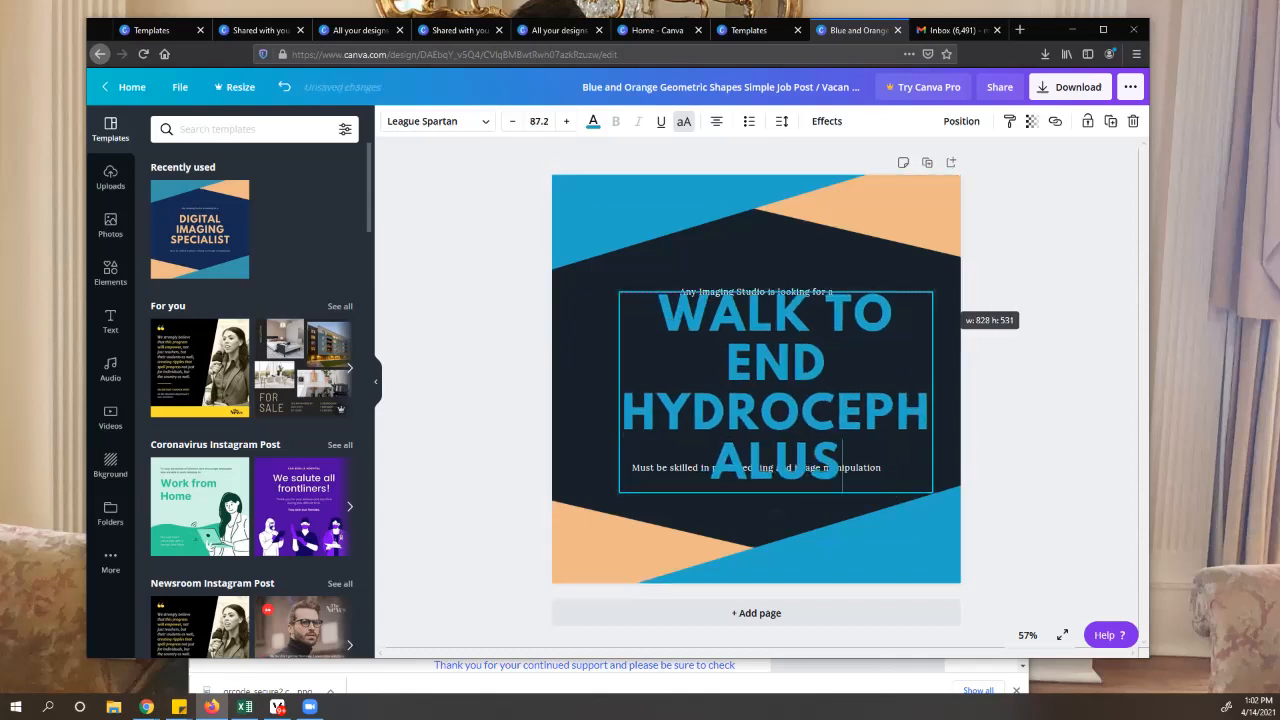
drag(853, 319, 814, 319)
drag(932, 392, 994, 392)
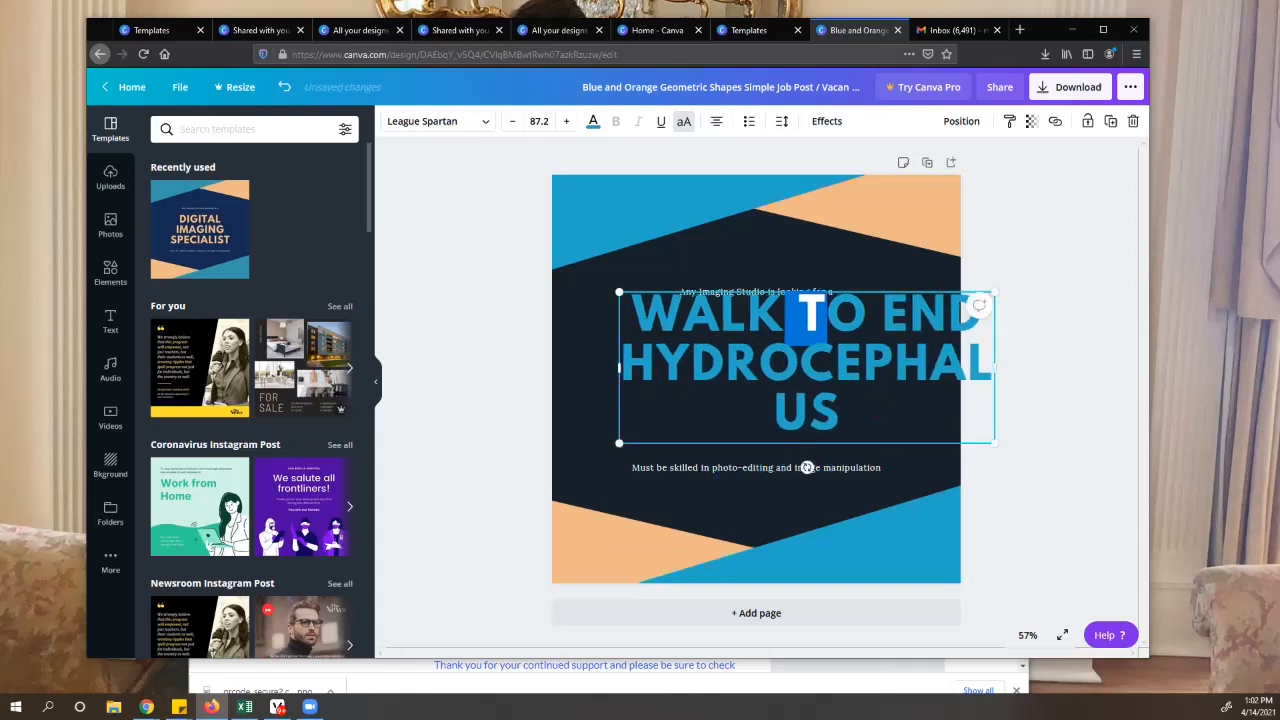
drag(994, 292, 898, 330)
drag(898, 387, 937, 387)
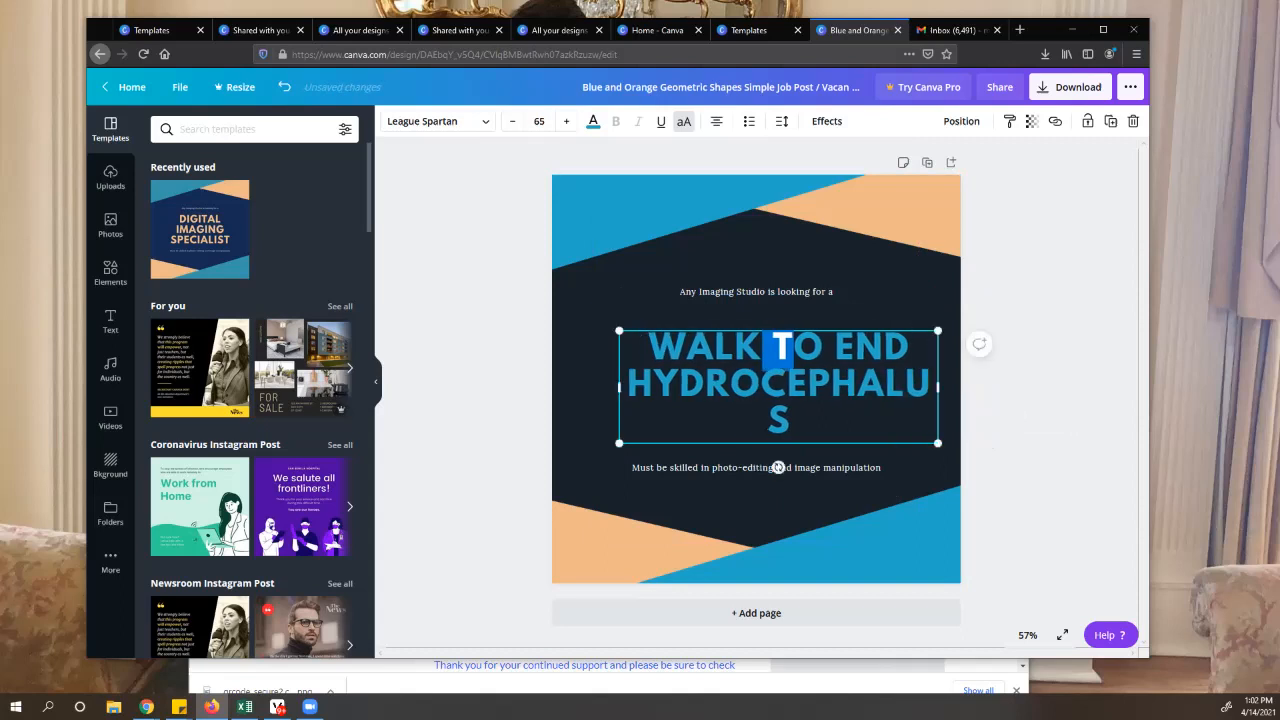
drag(619, 387, 584, 387)
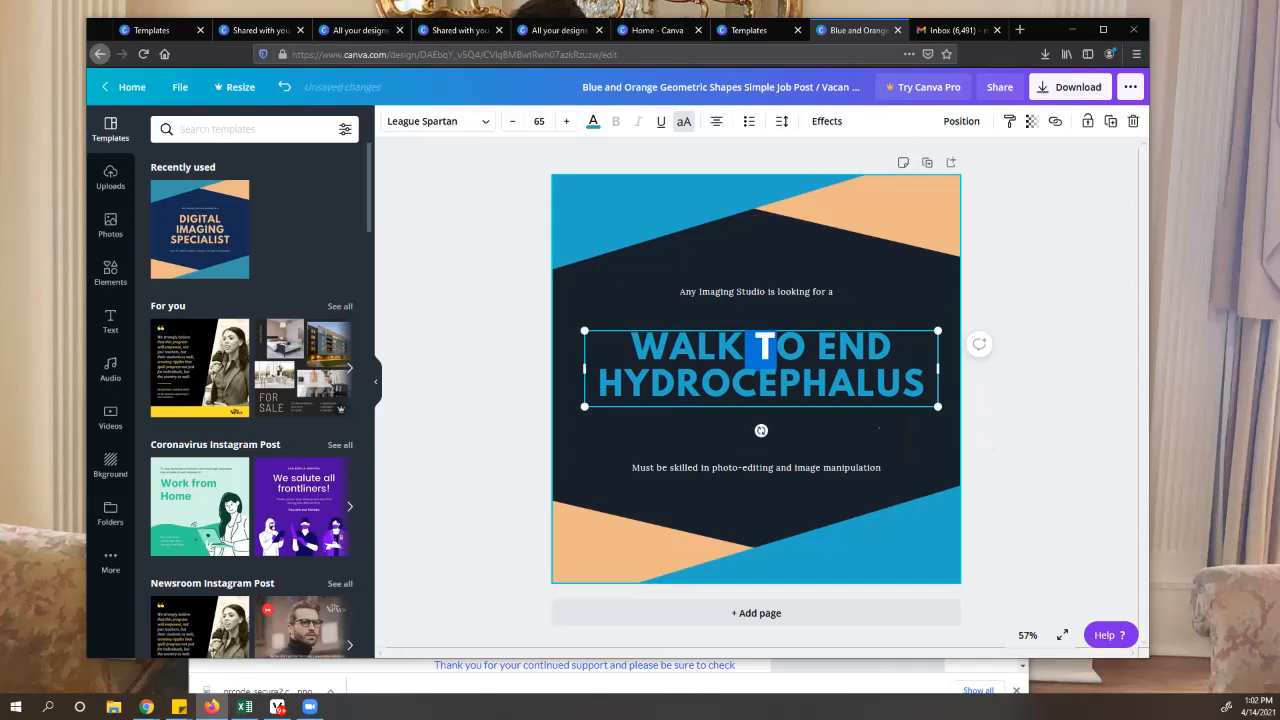
click(879, 428)
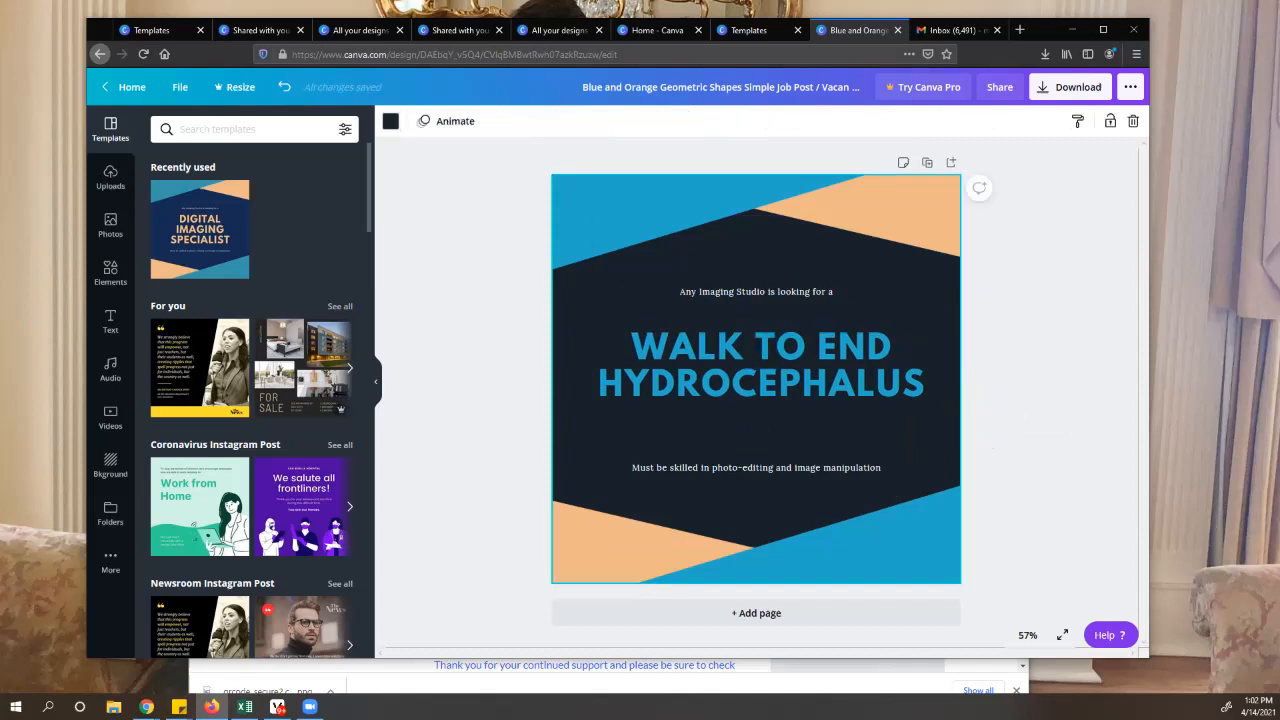
Nudge the "WALK TO END HYDROCEPHALUS" heading slightly down between the two small text lines.
click(760, 365)
key(Down)
key(Down)
key(Down)
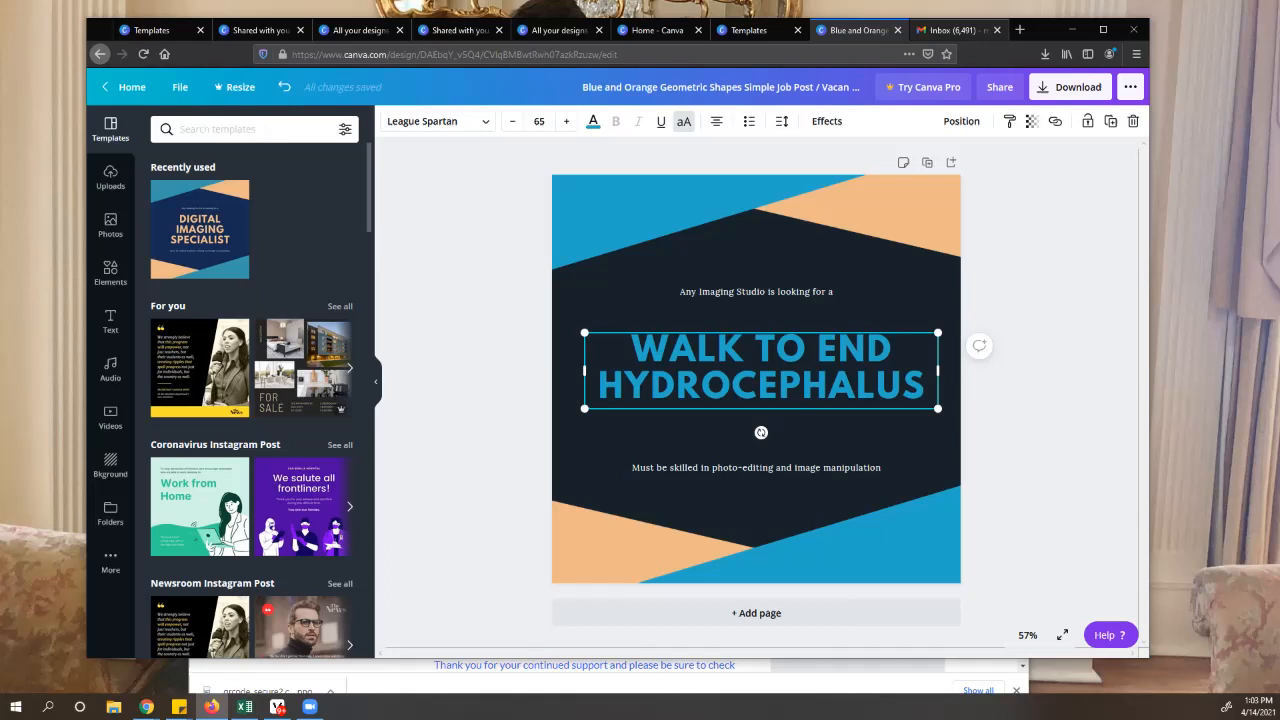
Switch to Gmail, open the shared design from the "Canva Link" email and view the WALK brochure through its third page.
click(955, 30)
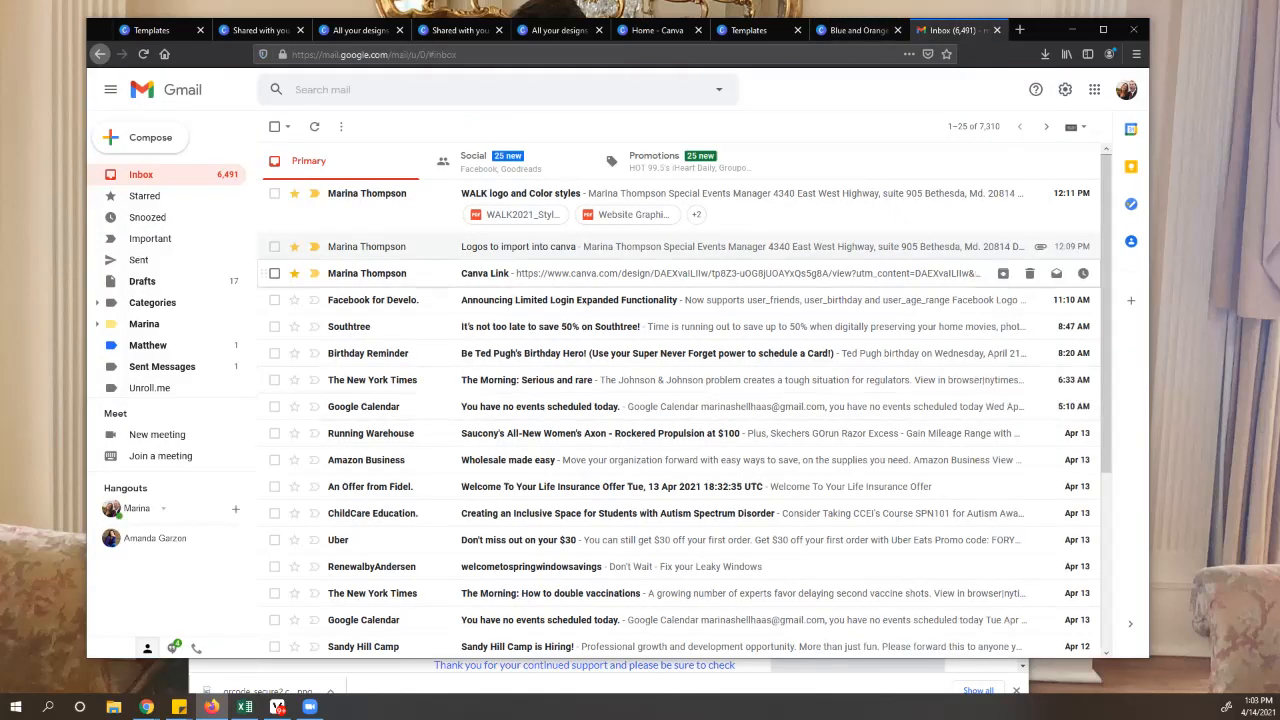
click(485, 273)
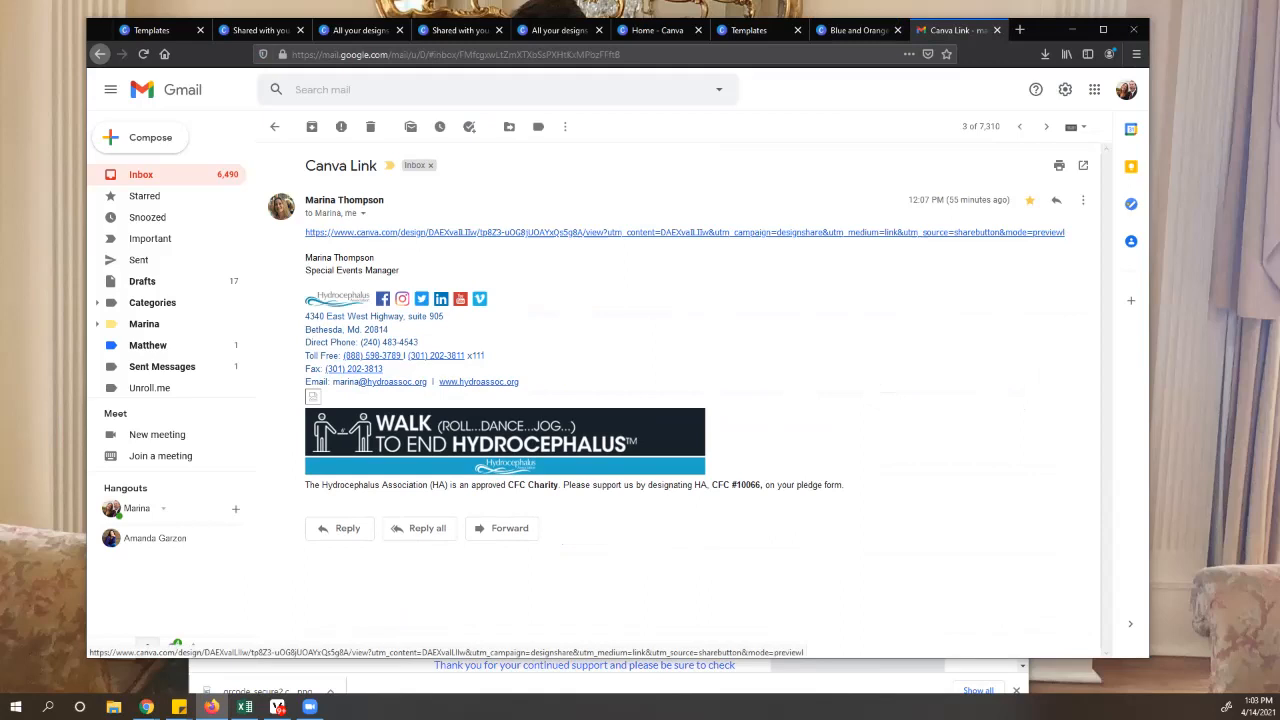
click(685, 232)
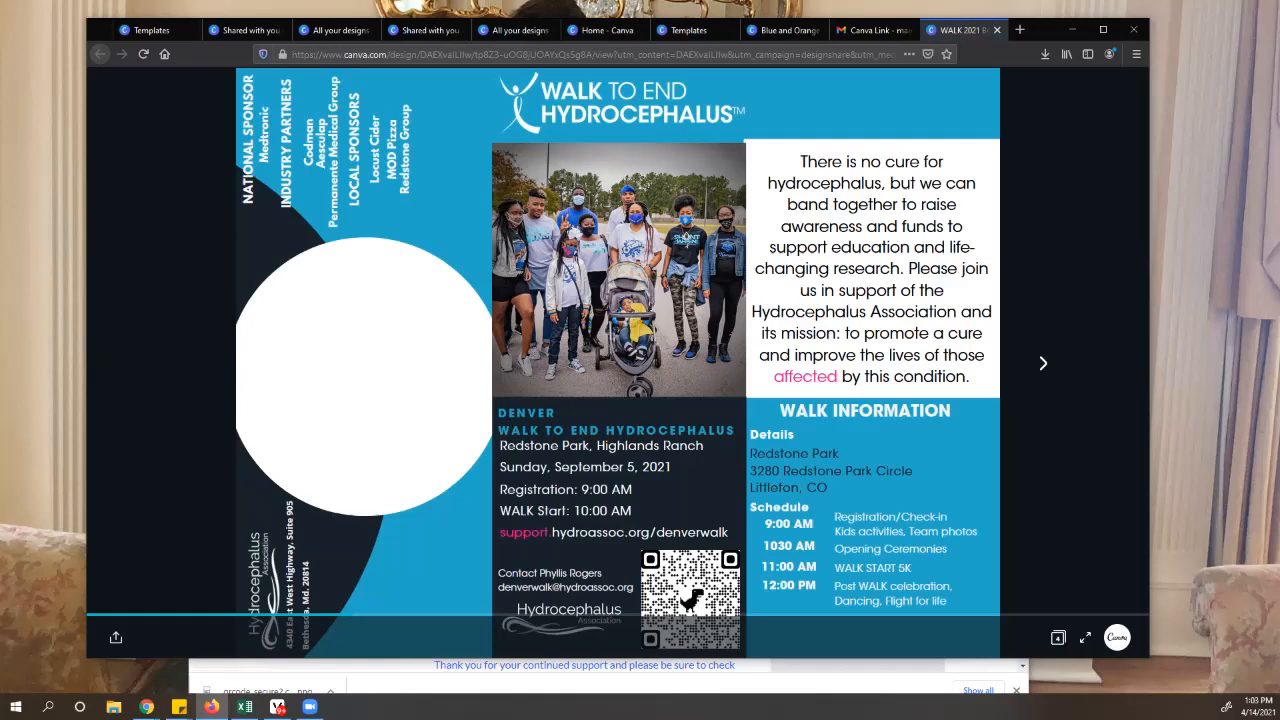
key(Right)
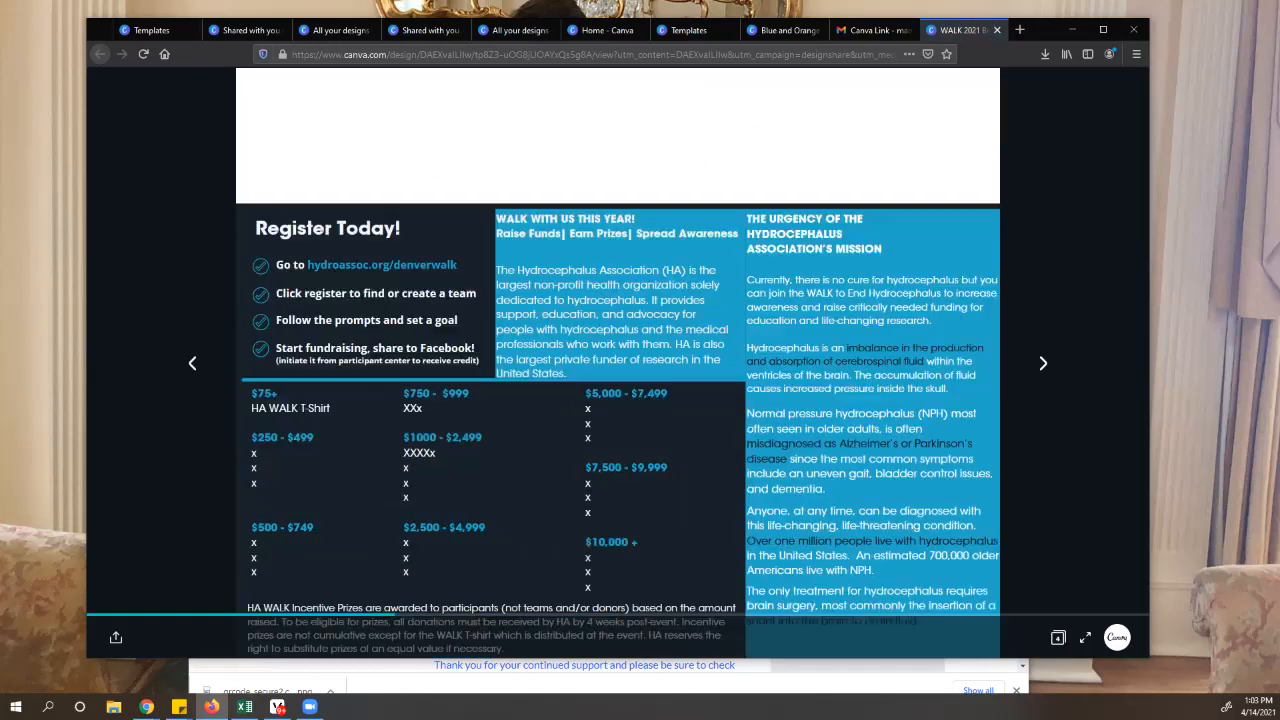
key(Right)
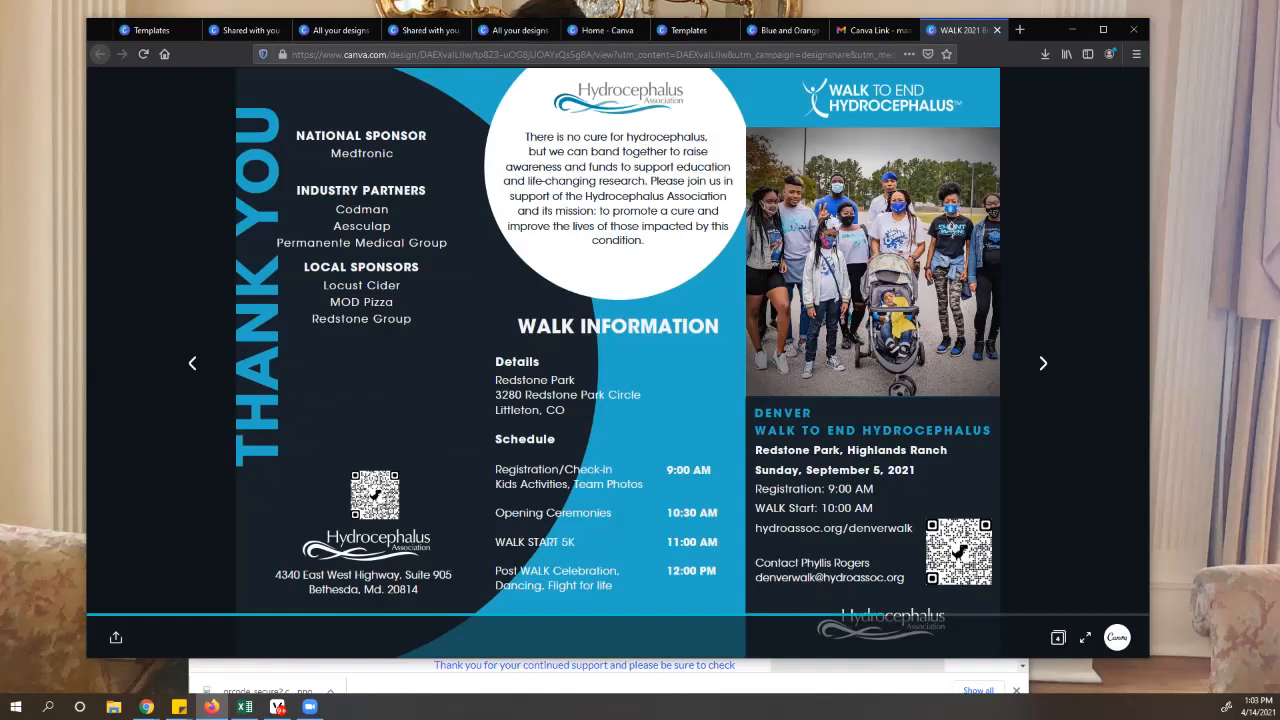